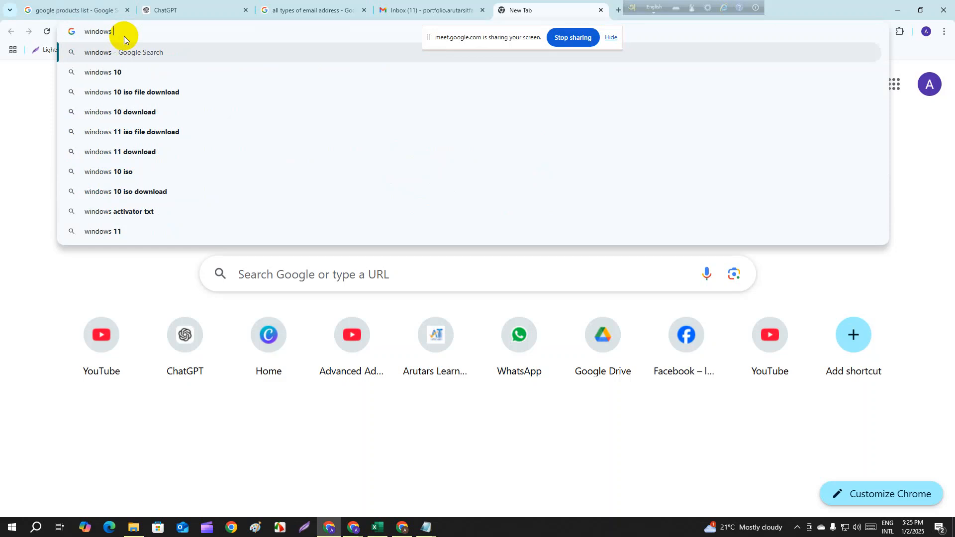
# - Search the web for "windows Rar"
pyautogui.write('Ra')
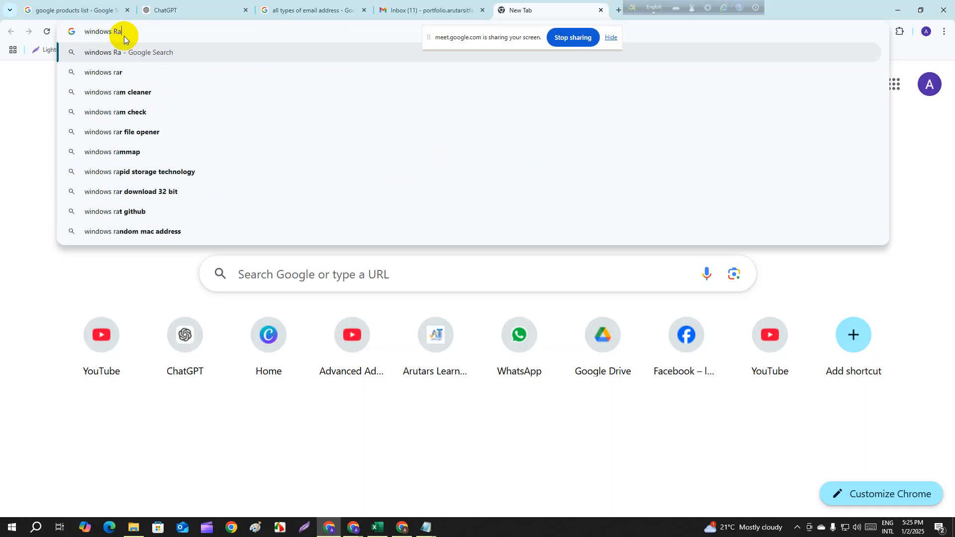
pyautogui.write('r')
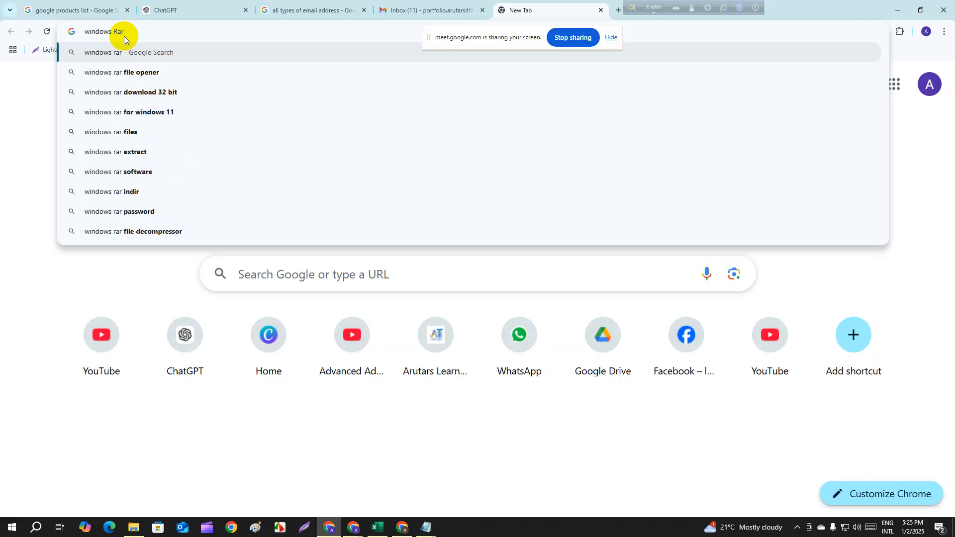
pyautogui.press('Return')
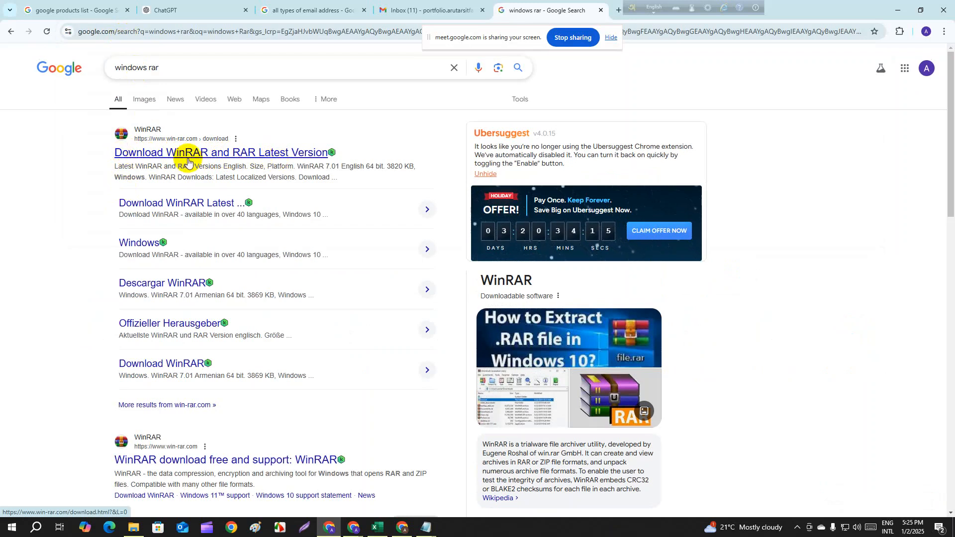
# - Shorten the search query to "winrar", rerun the search and open the official win-rar.com Download page
pyautogui.click(160, 67)
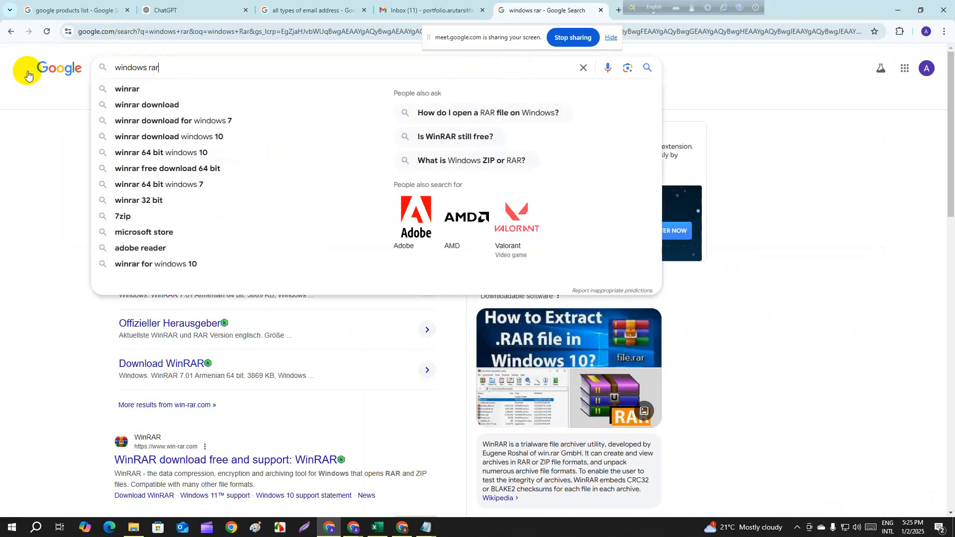
pyautogui.moveTo(127, 66); pyautogui.dragTo(149, 67)
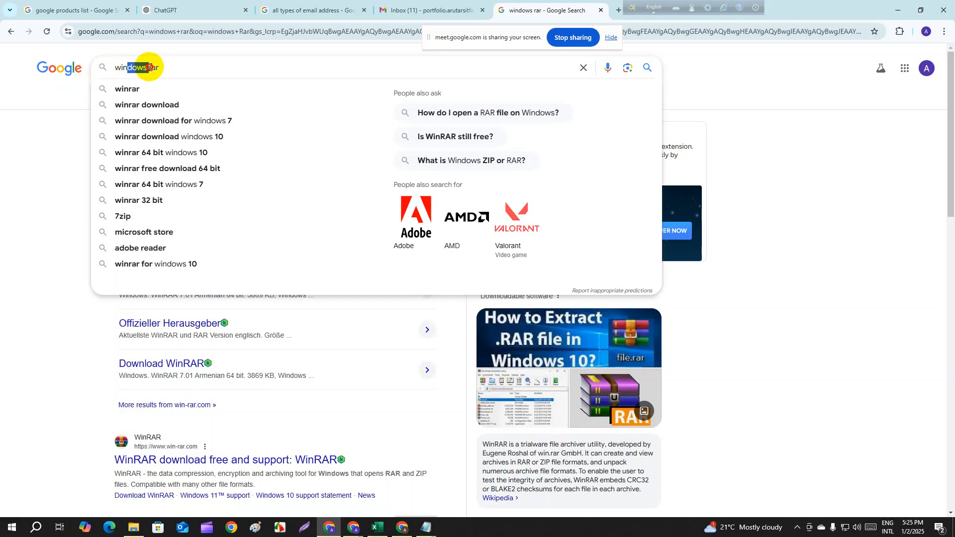
pyautogui.press('BackSpace')
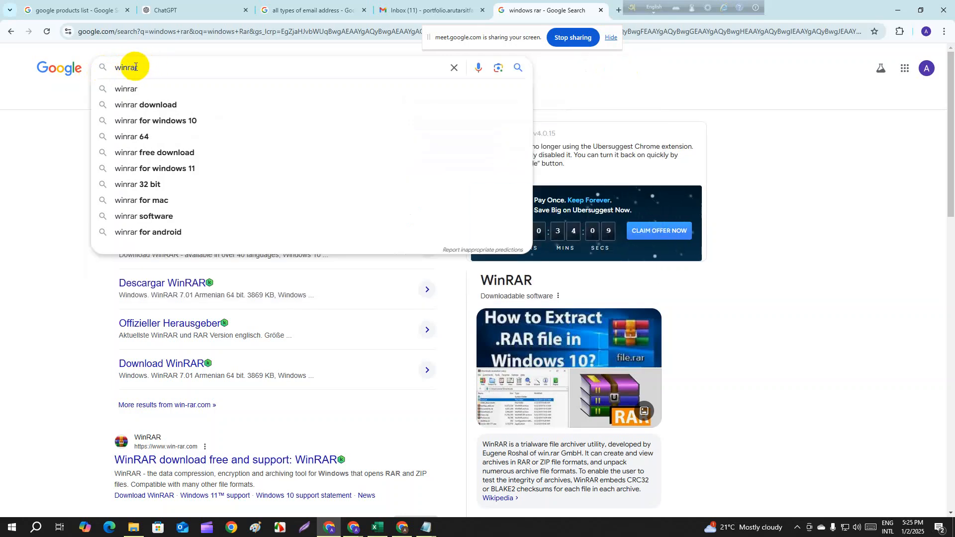
pyautogui.press('Return')
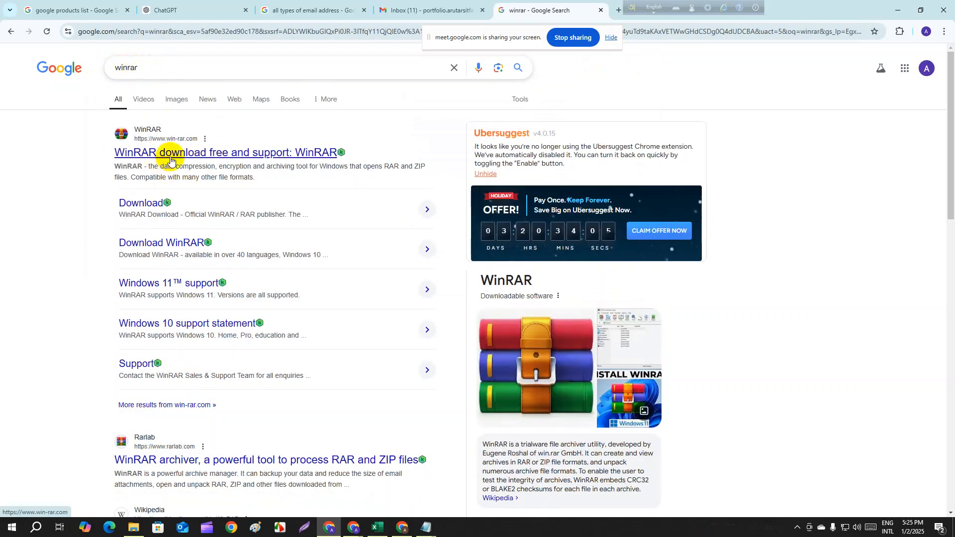
pyautogui.click(138, 208)
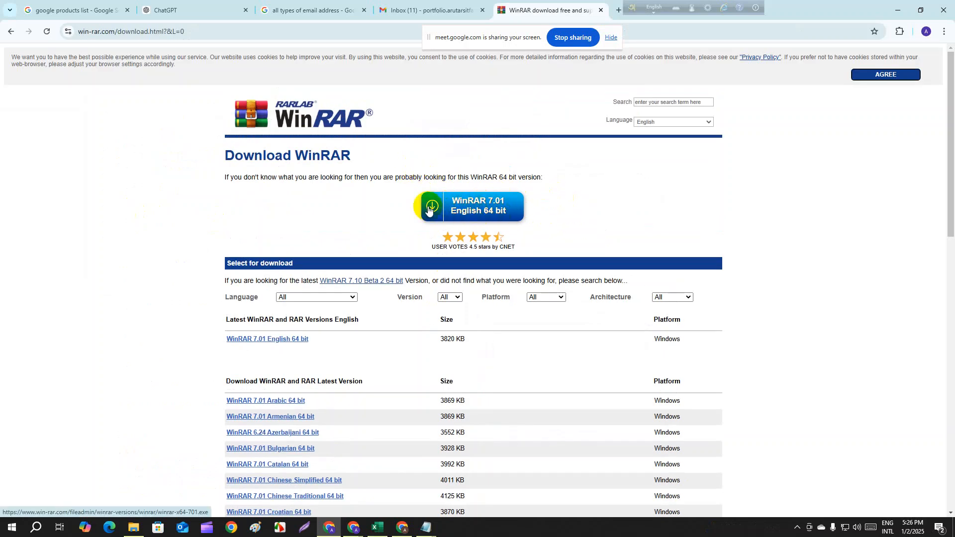
# - Examine the language and version filter options and the list of WinRAR downloads on the page
pyautogui.scroll(-3, 274, 282)
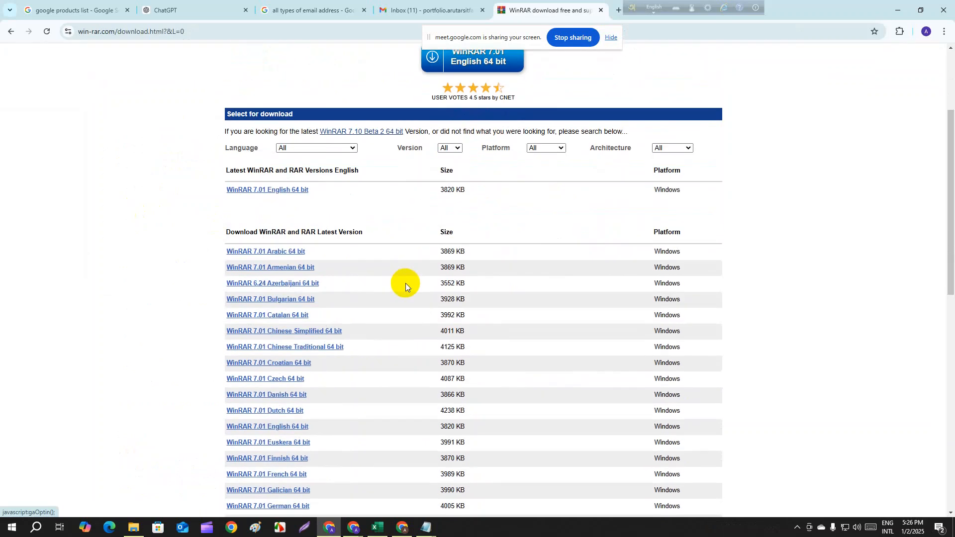
pyautogui.click(352, 148)
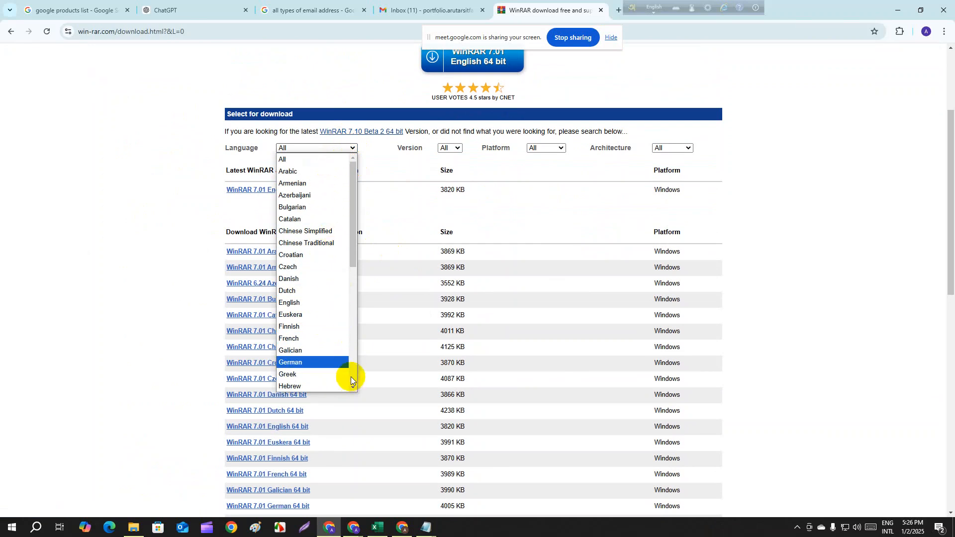
pyautogui.scroll(-5, 353, 372)
pyautogui.scroll(5, 357, 365)
pyautogui.click(393, 91)
pyautogui.scroll(1, 486, 137)
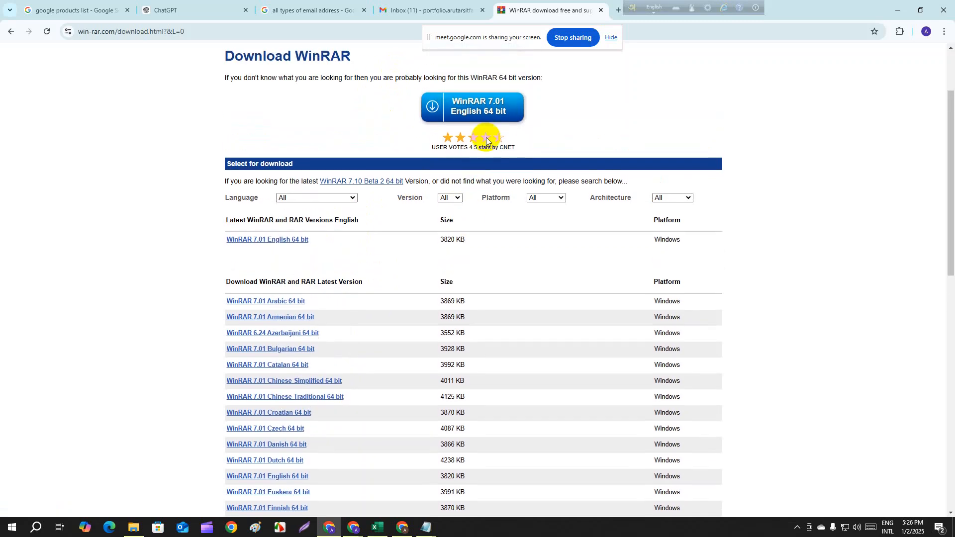
pyautogui.click(452, 198)
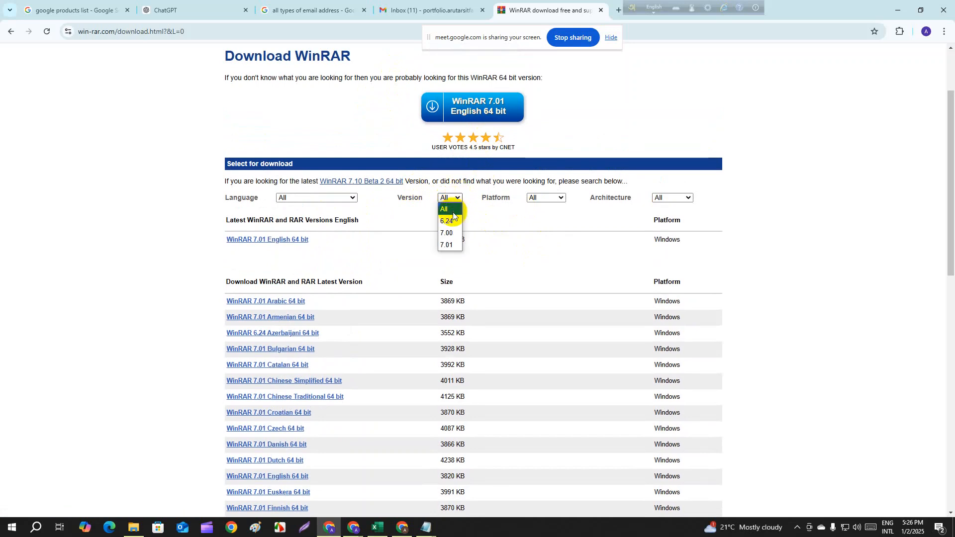
pyautogui.click(525, 209)
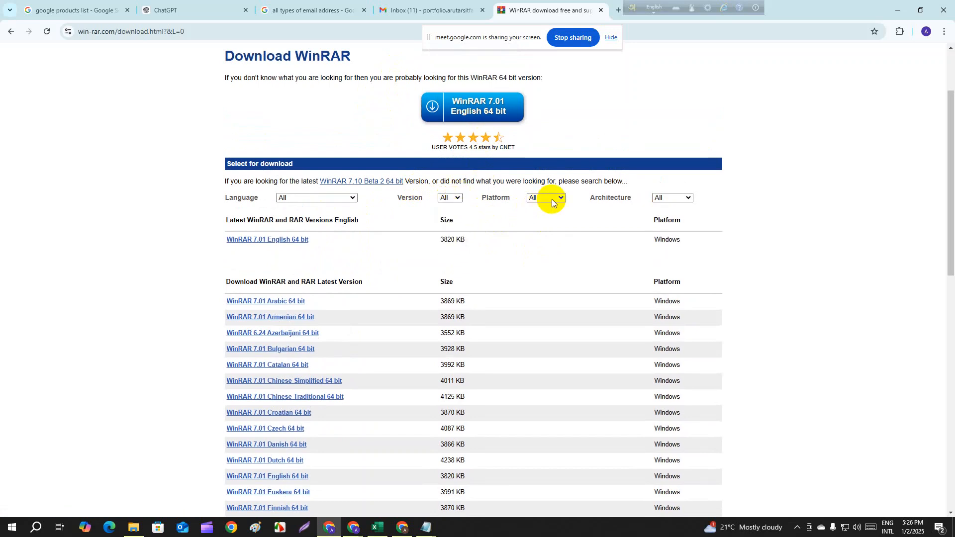
pyautogui.scroll(-3, 428, 369)
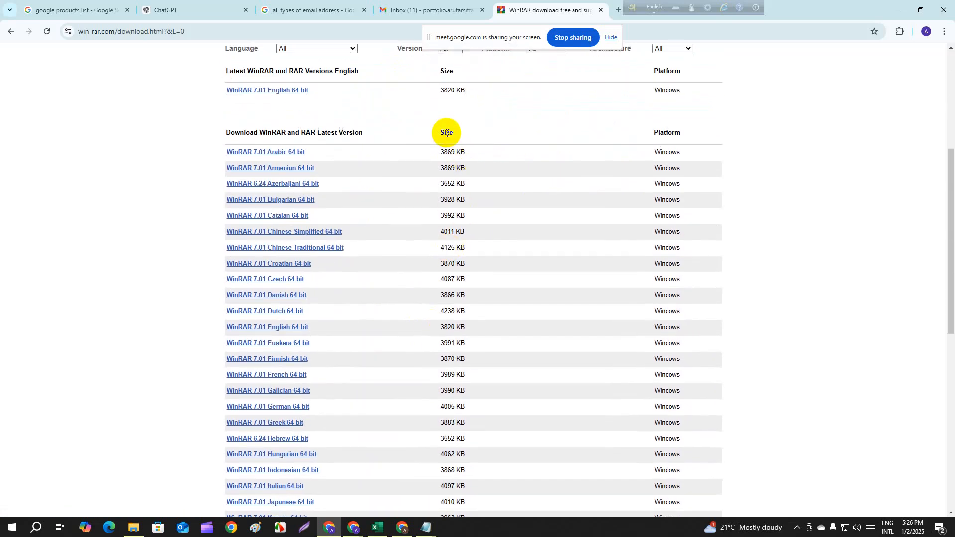
pyautogui.scroll(3, 360, 293)
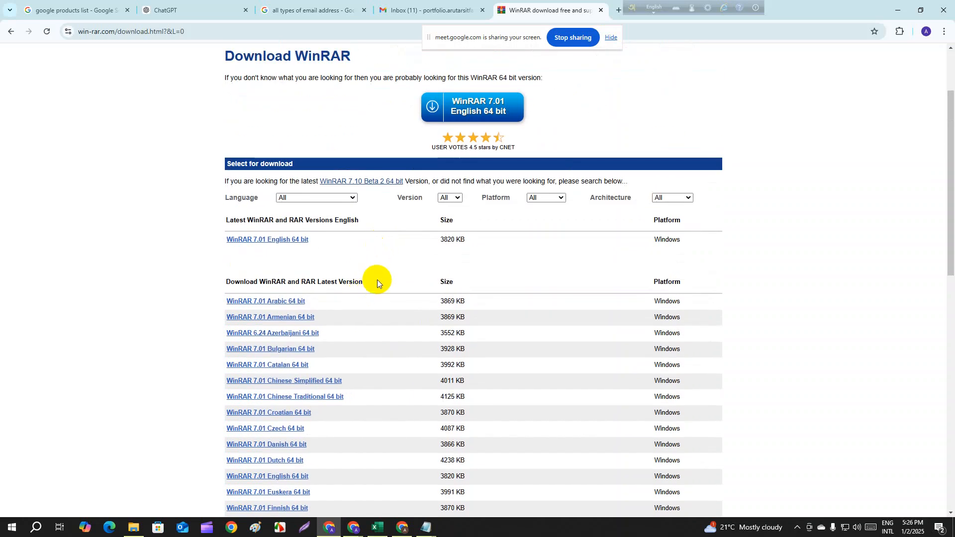
pyautogui.scroll(-5, 323, 364)
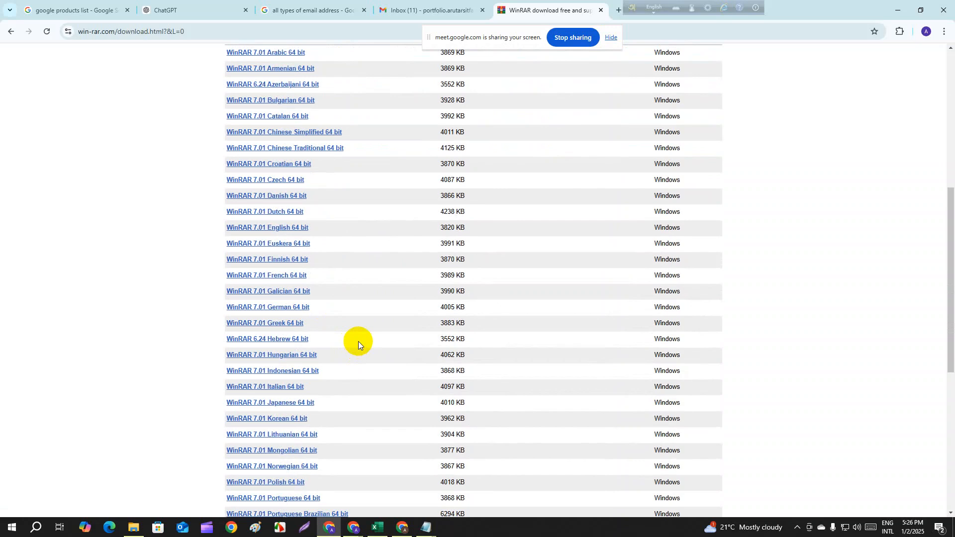
pyautogui.scroll(7, 359, 349)
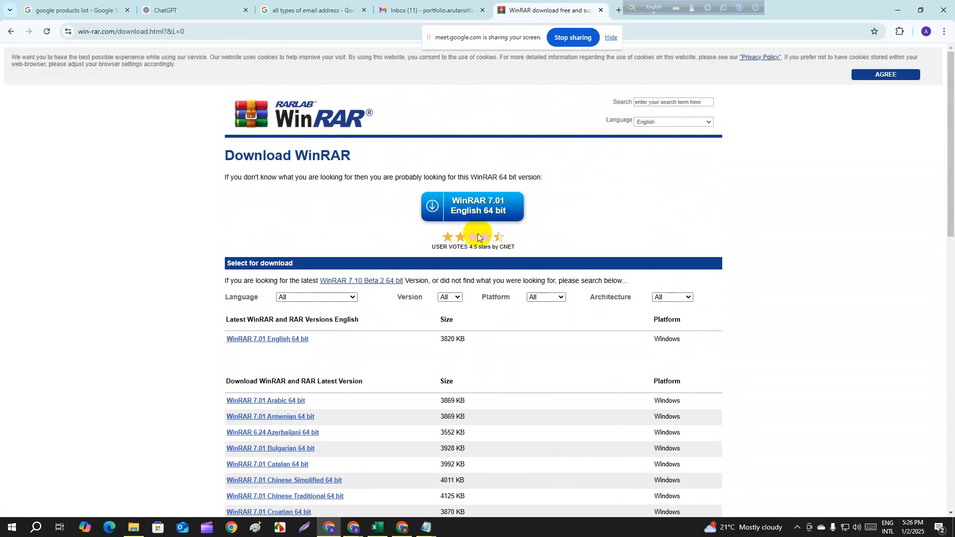
# - Download the WinRAR 7.01 English 64 bit installer and resume the interrupted winrar-x64-701.exe transfer
pyautogui.click(439, 210)
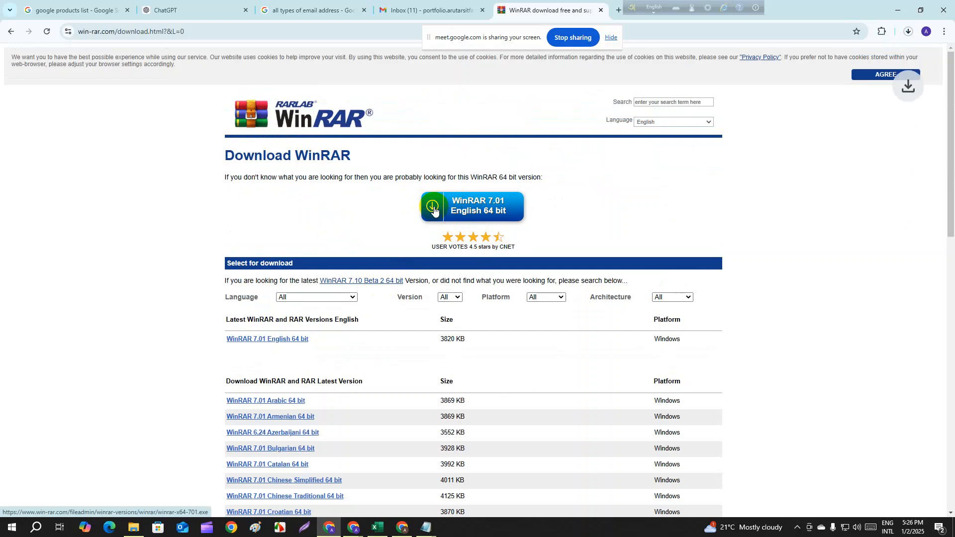
pyautogui.click(908, 34)
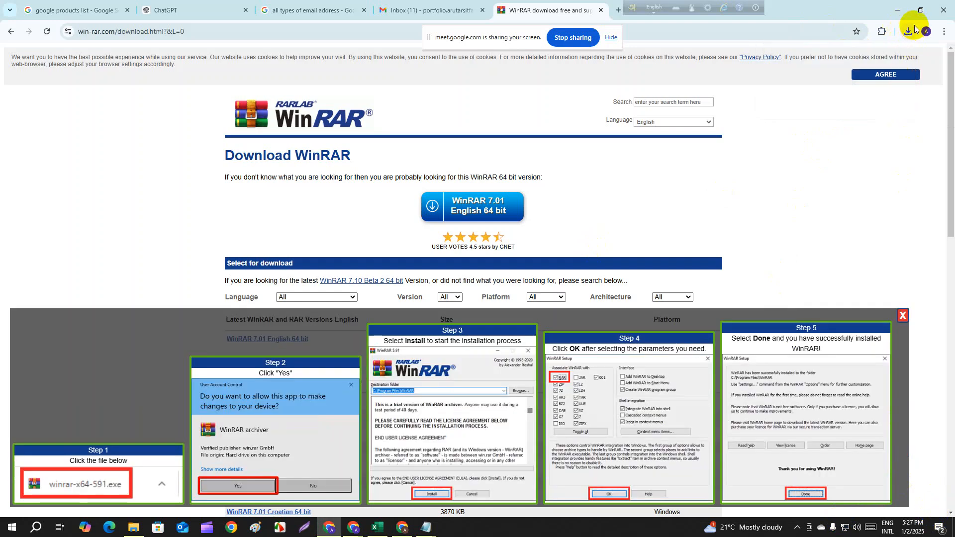
pyautogui.click(909, 32)
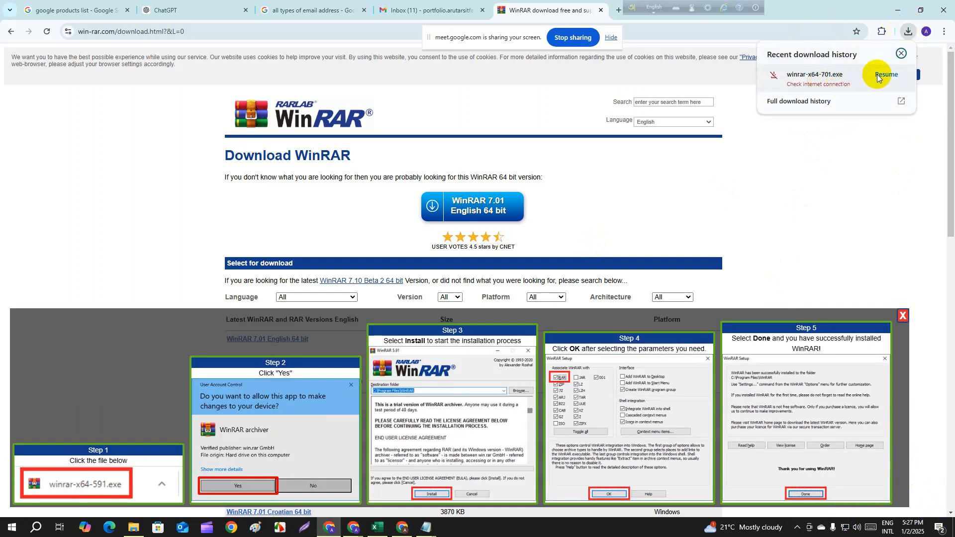
pyautogui.click(879, 74)
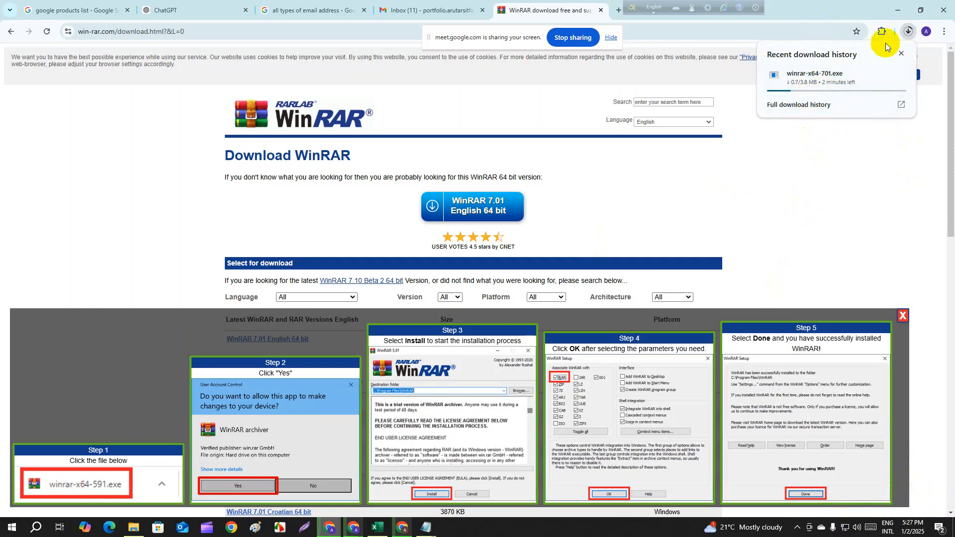
# - Switch to File Explorer's Downloads folder and examine the WinRAR commands offered for the flatnews archive and the folder's own commands
pyautogui.click(133, 530)
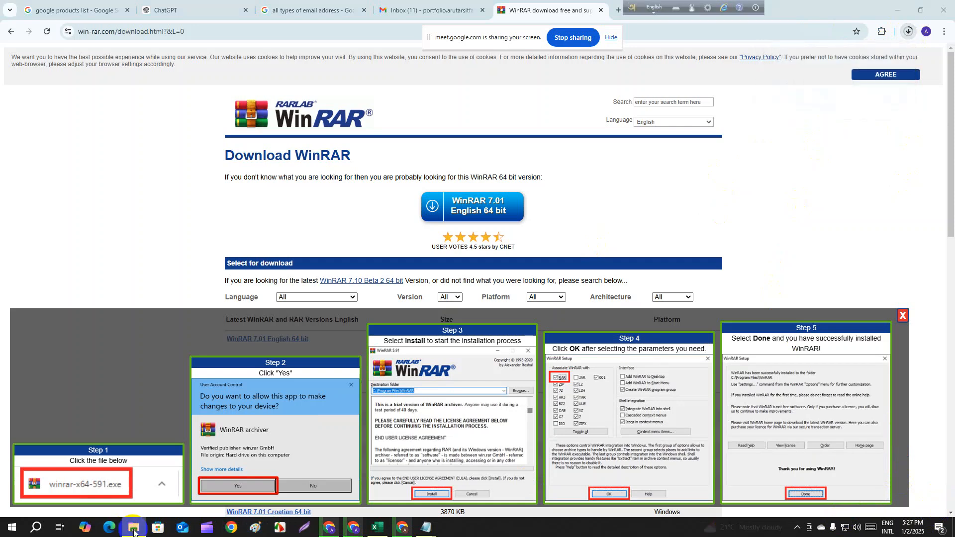
pyautogui.click(62, 214)
pyautogui.rightClick(67, 215)
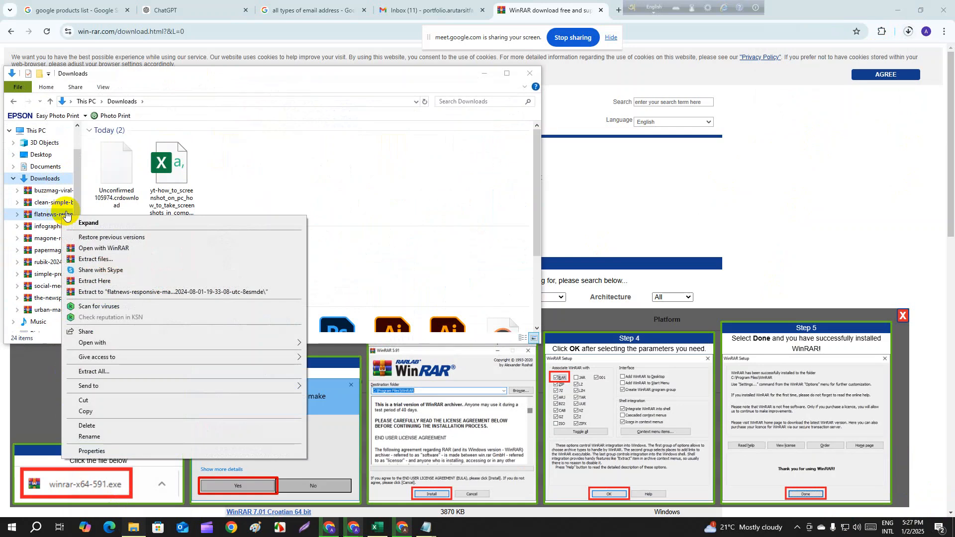
pyautogui.rightClick(228, 174)
pyautogui.rightClick(214, 143)
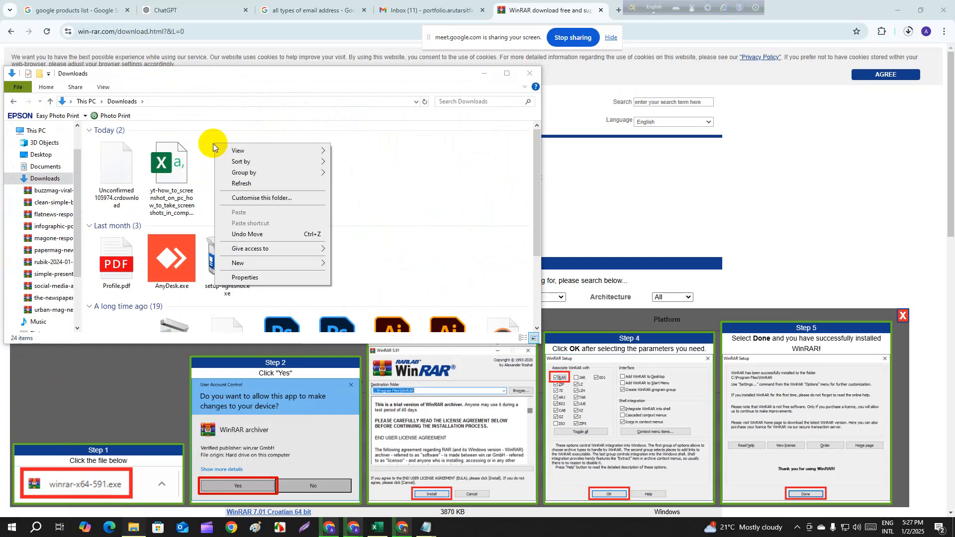
pyautogui.rightClick(213, 143)
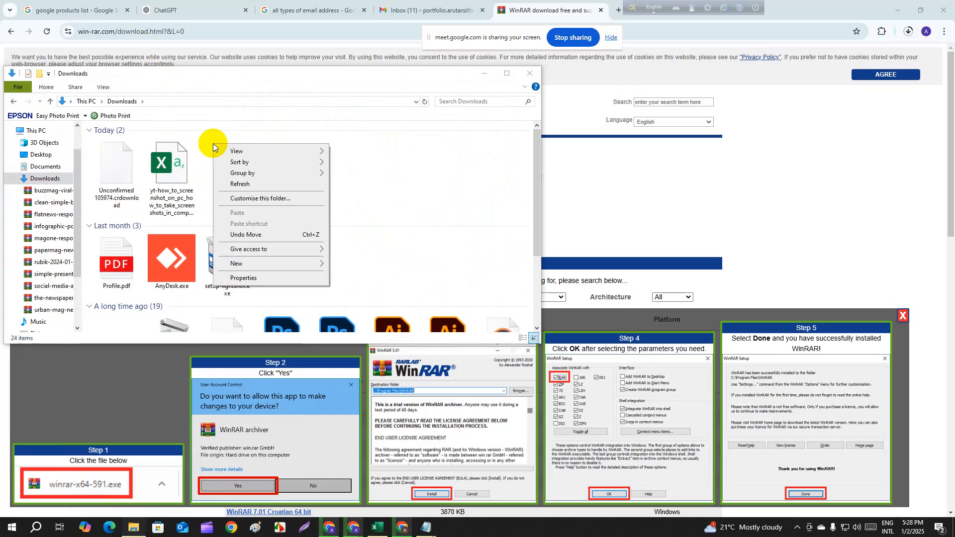
pyautogui.rightClick(442, 182)
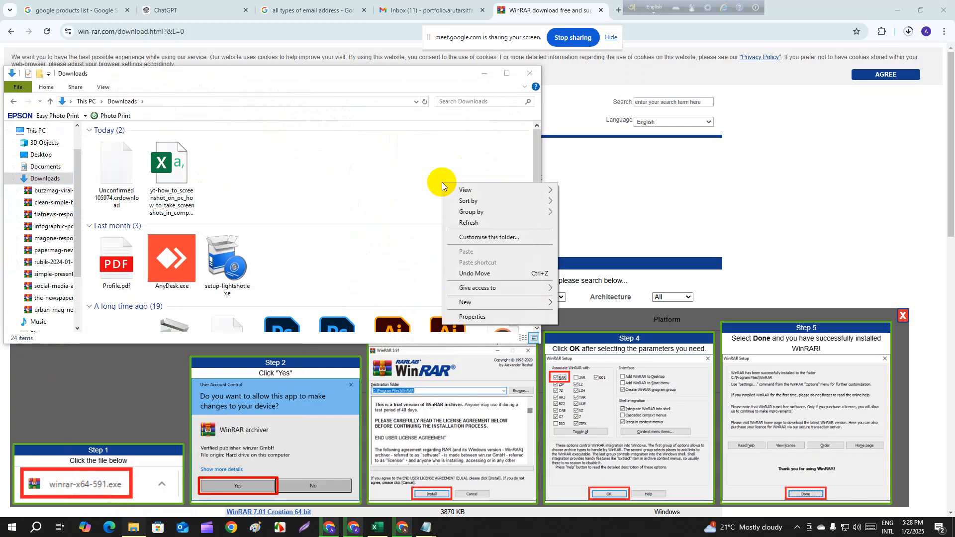
pyautogui.rightClick(397, 182)
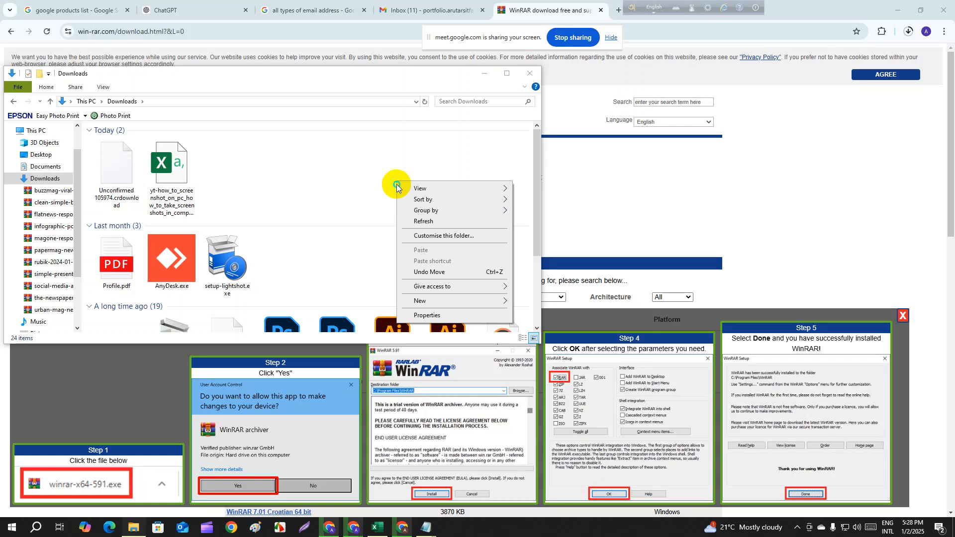
# - Check the options for the running winrar-x64-701.exe download and open the browser's full download history
pyautogui.click(910, 34)
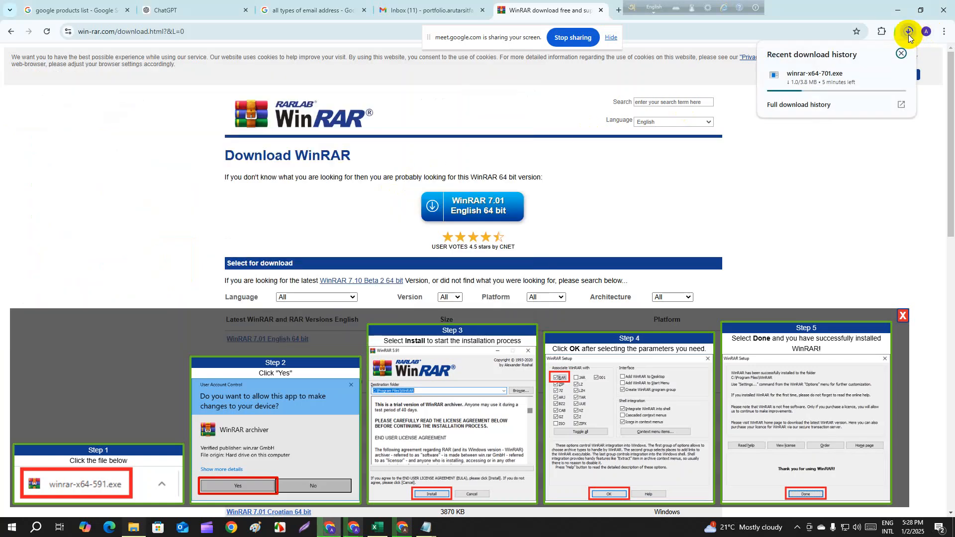
pyautogui.rightClick(847, 83)
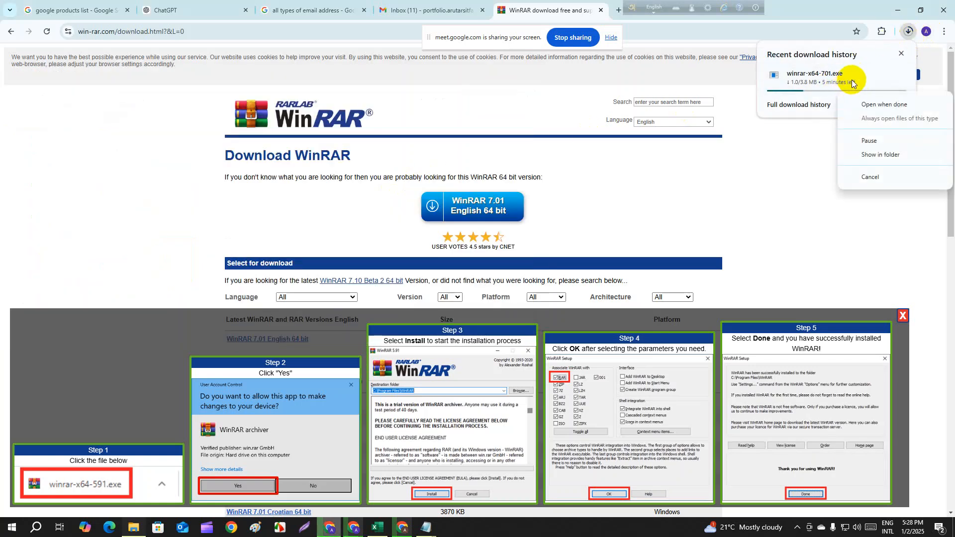
pyautogui.click(838, 103)
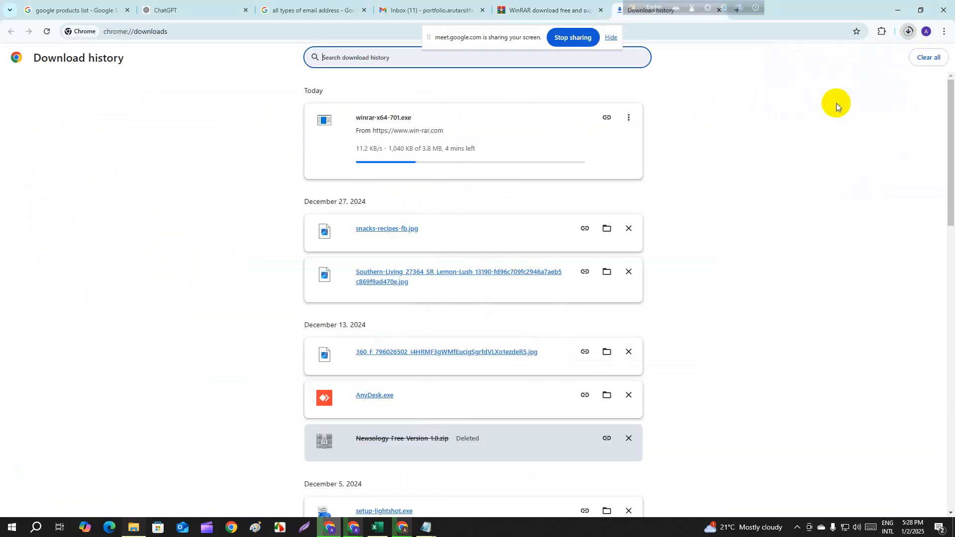
pyautogui.rightClick(837, 103)
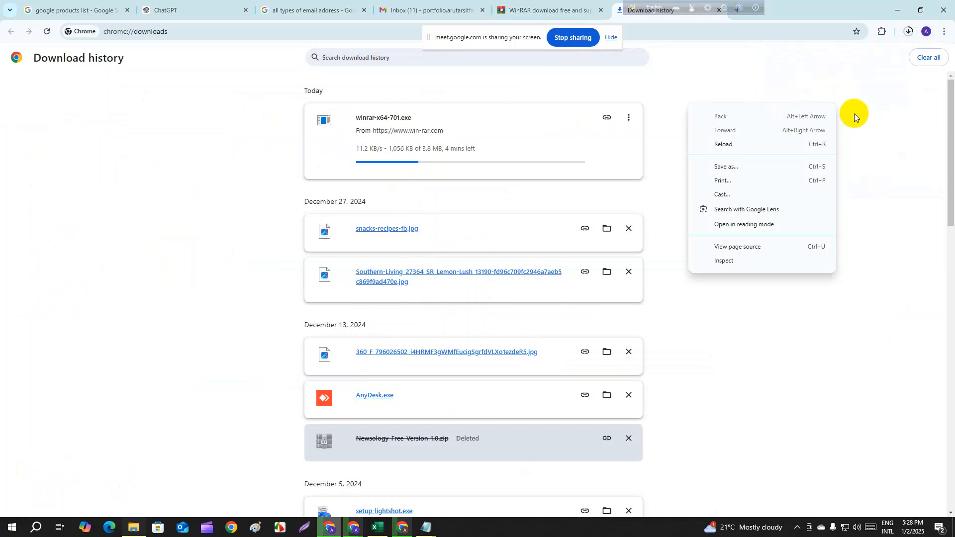
pyautogui.rightClick(934, 107)
pyautogui.rightClick(841, 382)
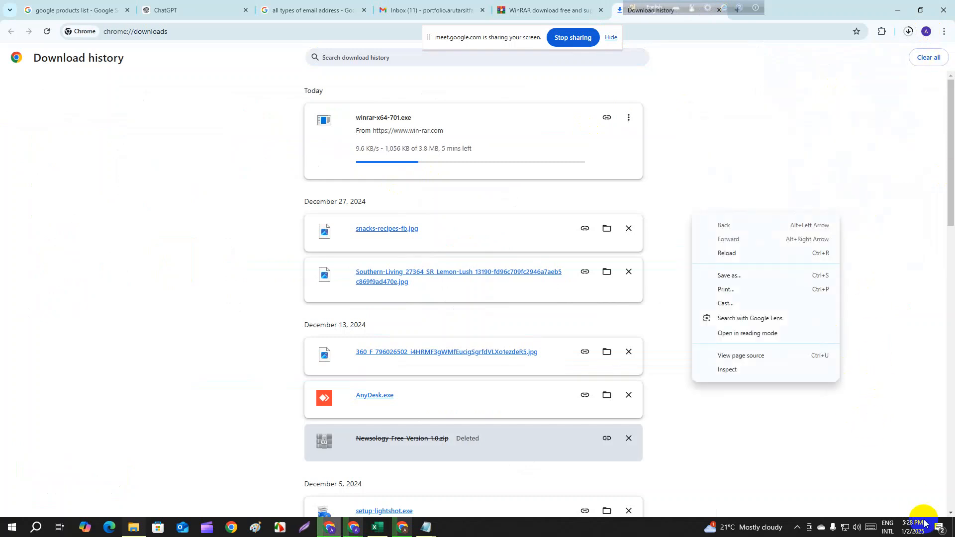
pyautogui.click(934, 523)
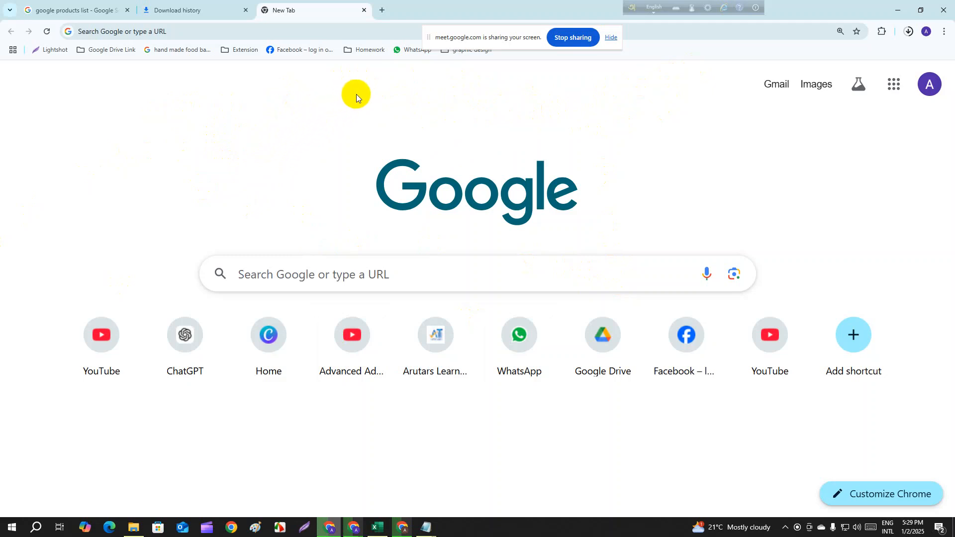
pyautogui.rightClick(390, 94)
pyautogui.rightClick(42, 527)
pyautogui.click(37, 528)
pyautogui.click(35, 528)
pyautogui.click(35, 529)
pyautogui.click(423, 264)
pyautogui.rightClick(432, 320)
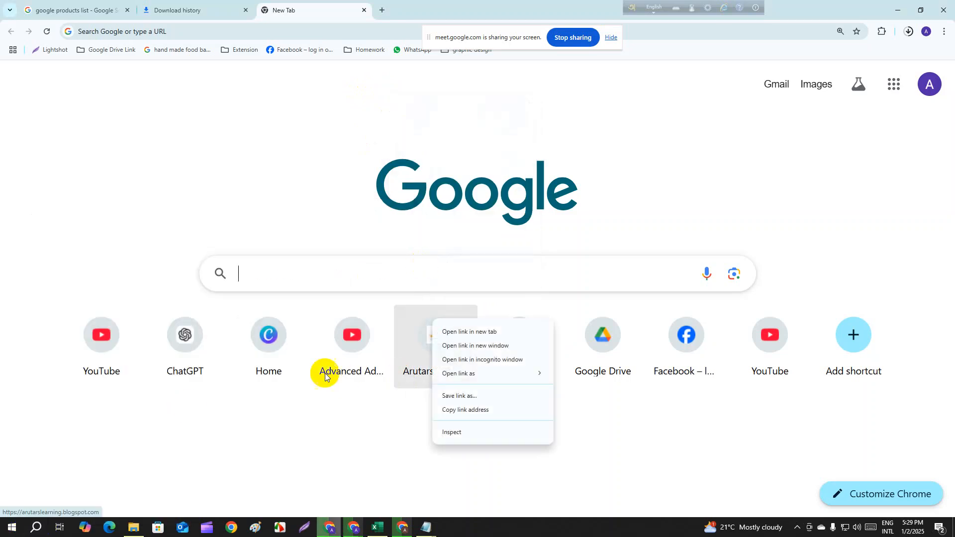
pyautogui.rightClick(226, 435)
# - Search Windows for "Rur" and open the further results offered for that term
pyautogui.rightClick(110, 528)
pyautogui.click(35, 527)
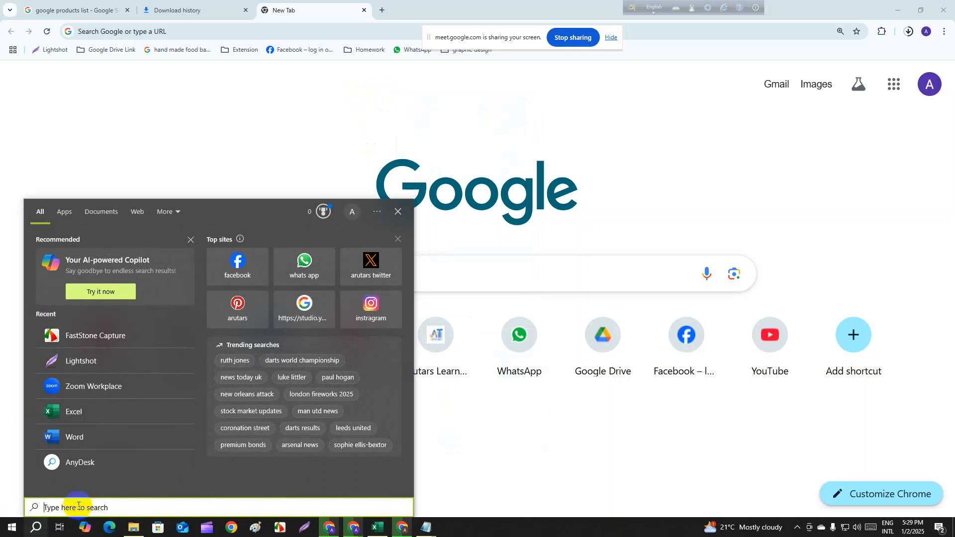
pyautogui.write('rural')
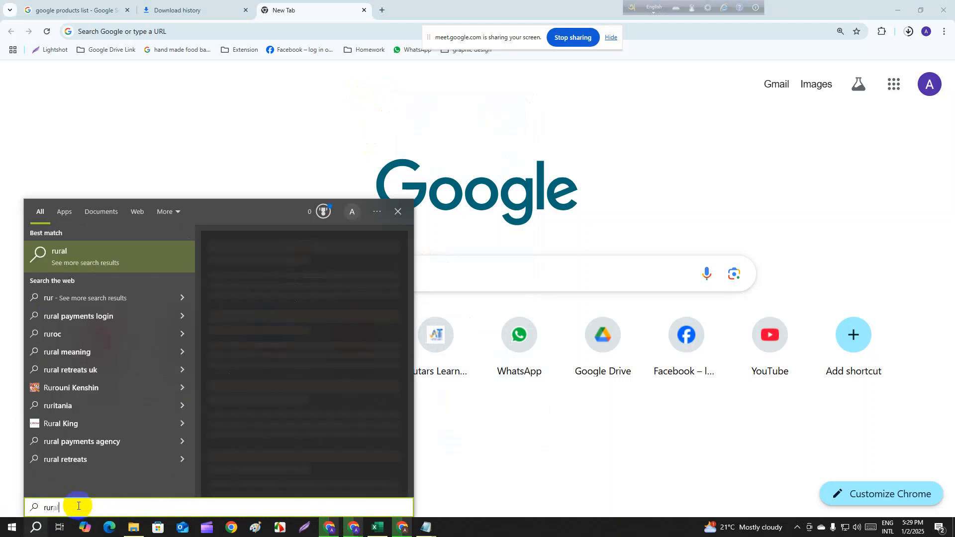
pyautogui.rightClick(77, 506)
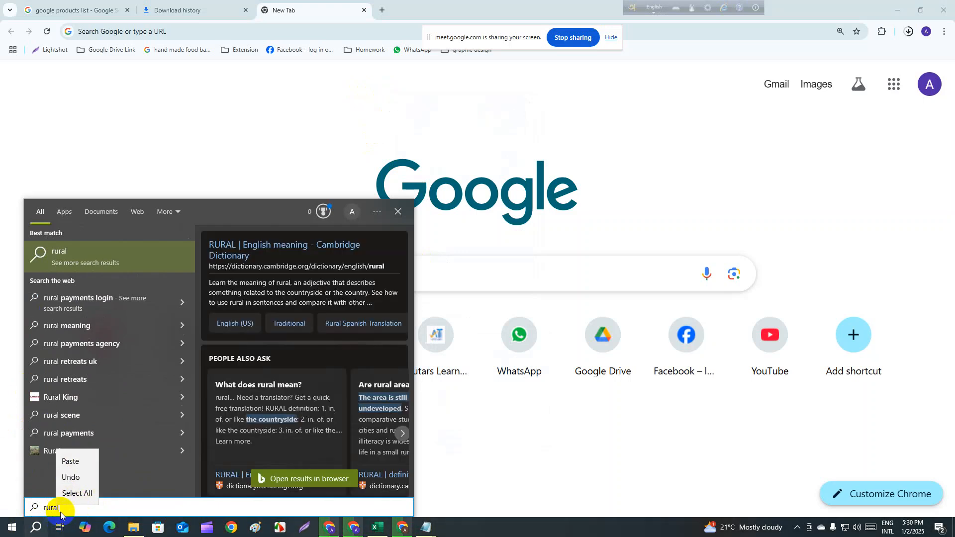
pyautogui.click(70, 505)
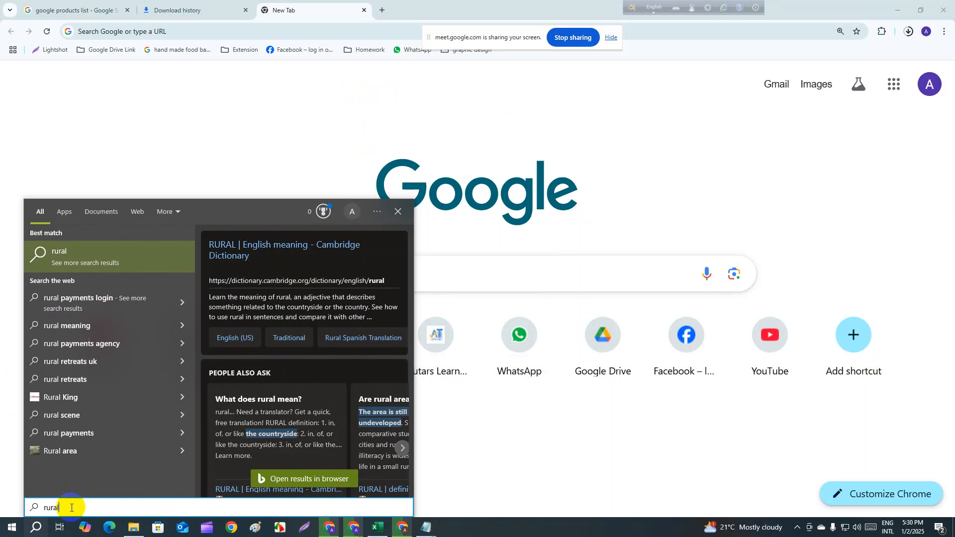
pyautogui.moveTo(71, 508); pyautogui.dragTo(40, 510)
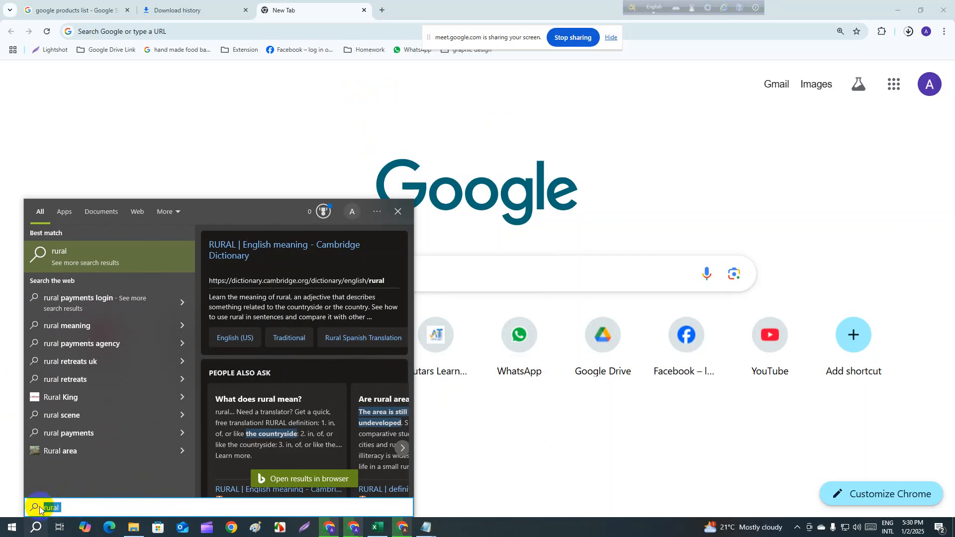
pyautogui.press('BackSpace')
pyautogui.write('R')
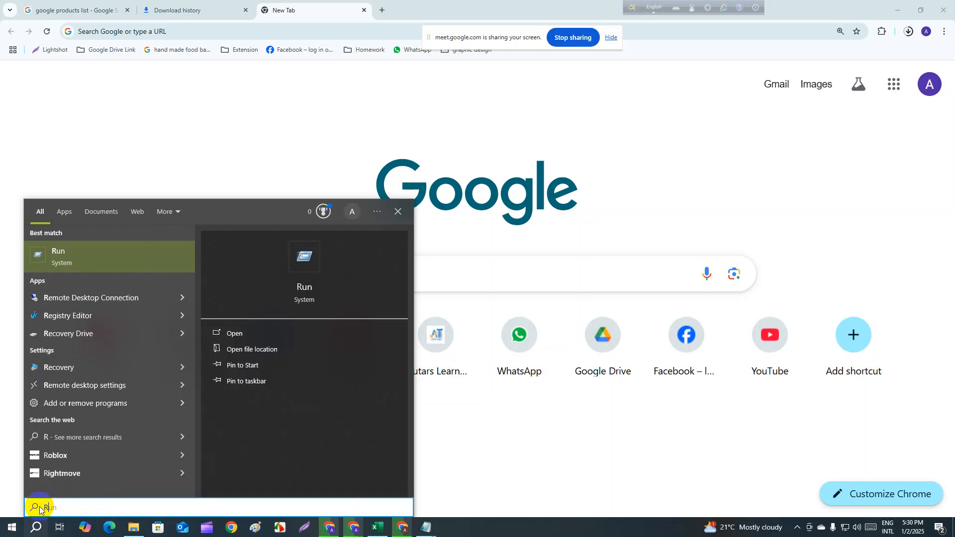
pyautogui.write('ur')
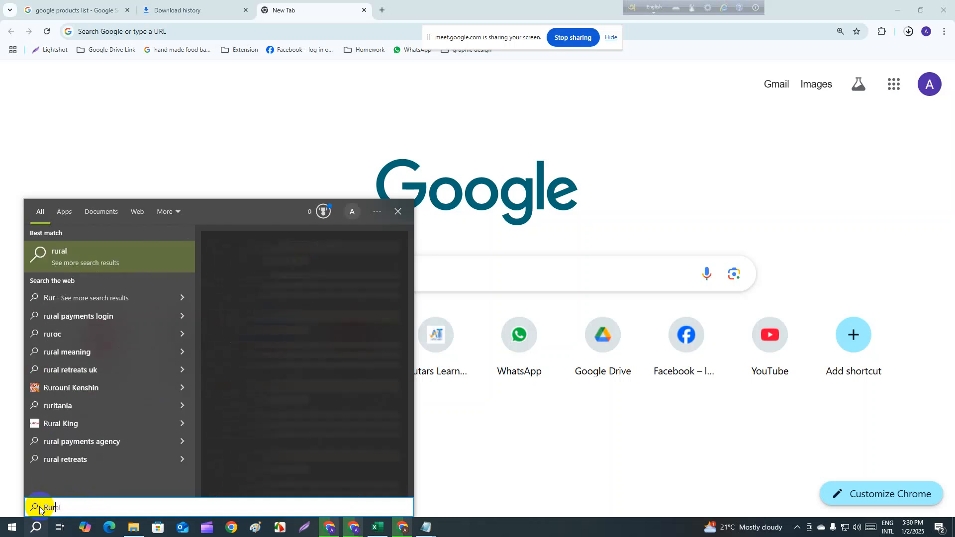
pyautogui.click(80, 298)
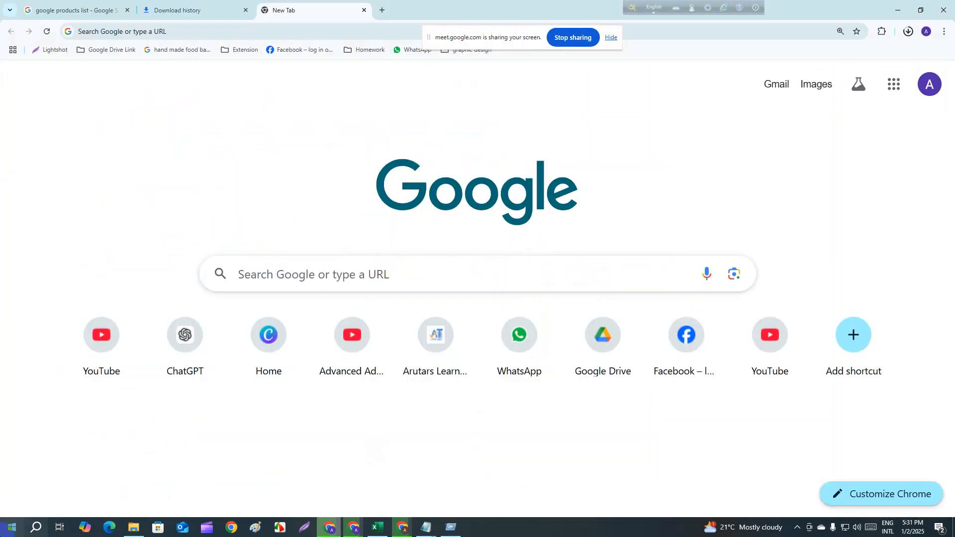
# - Open the Run dialog through a Windows search for "r" and move it away from the screen corner
pyautogui.click(33, 529)
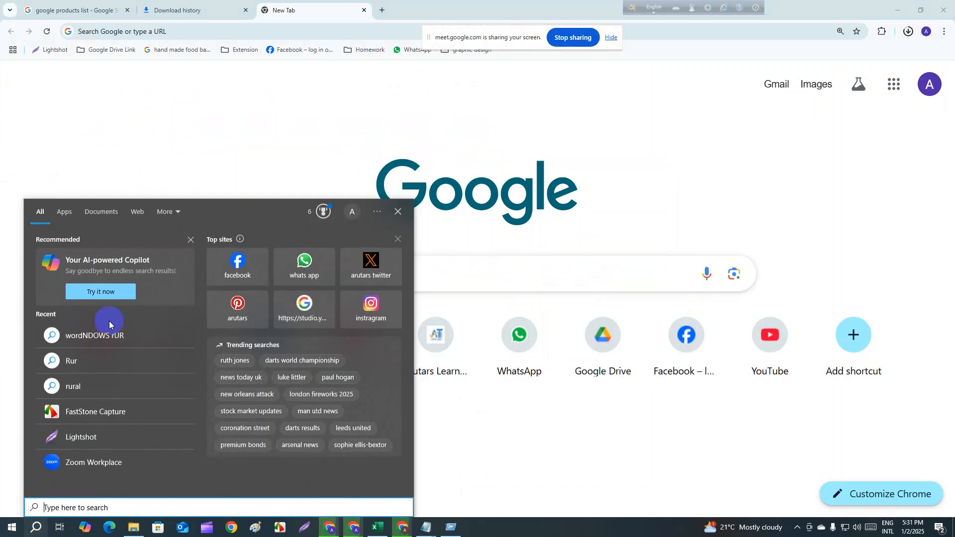
pyautogui.write('r')
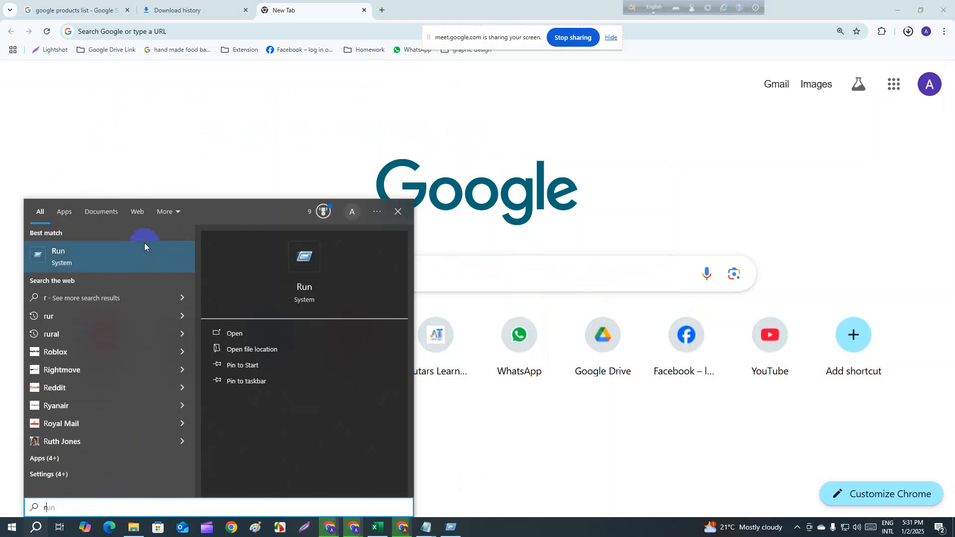
pyautogui.click(119, 260)
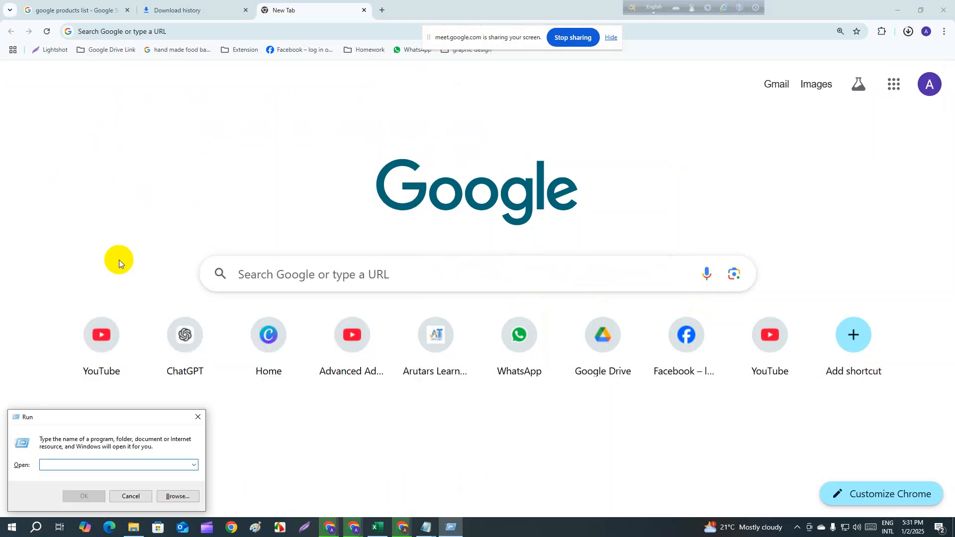
pyautogui.moveTo(130, 416); pyautogui.dragTo(258, 170)
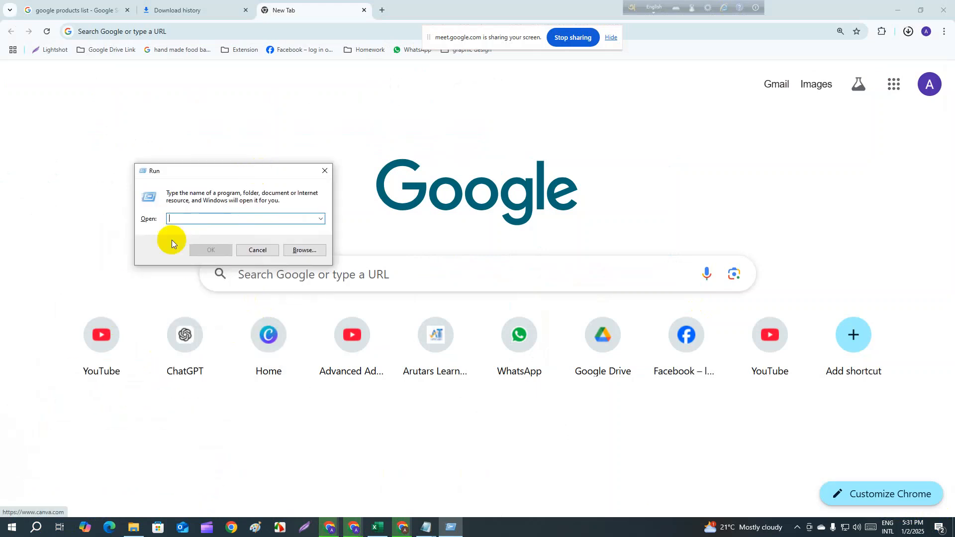
pyautogui.click(182, 220)
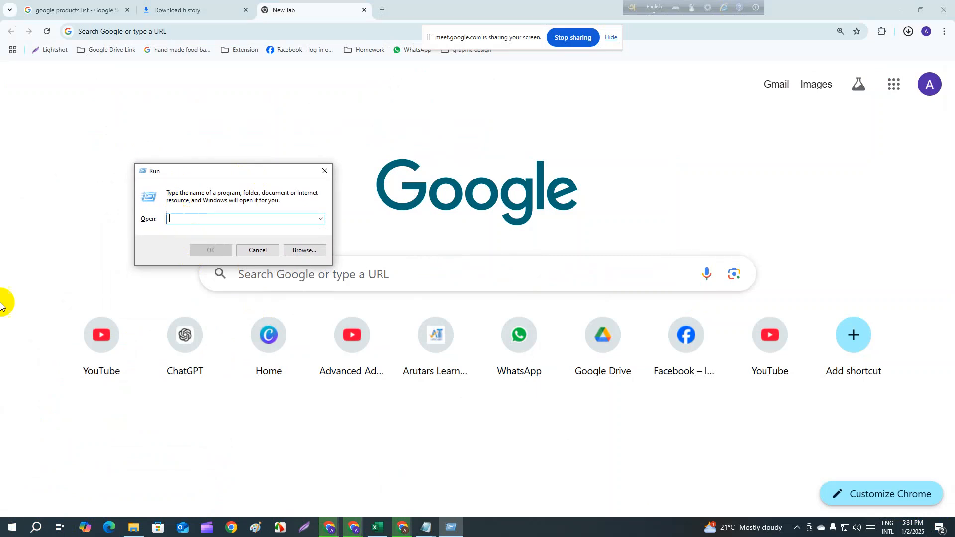
# - Switch to File Explorer's Quick access and examine the WinRAR commands offered for recent files, including the Class 11 Google Drive video
pyautogui.click(137, 531)
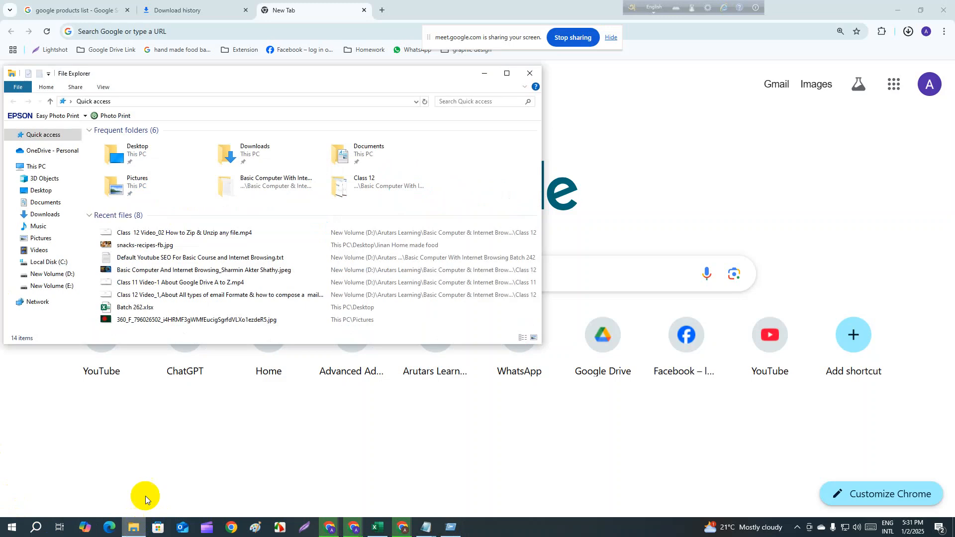
pyautogui.click(208, 268)
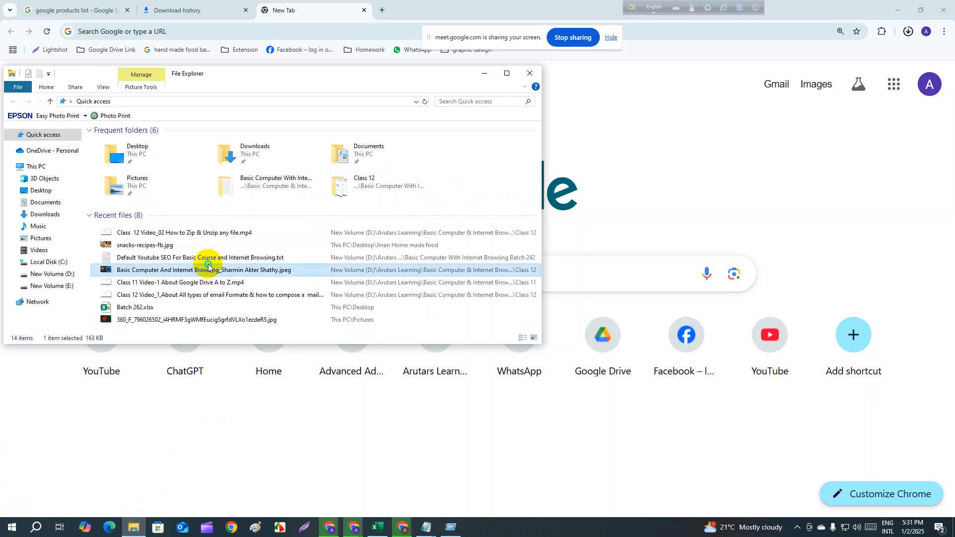
pyautogui.rightClick(208, 265)
pyautogui.moveTo(103, 226); pyautogui.dragTo(253, 412)
pyautogui.click(461, 175)
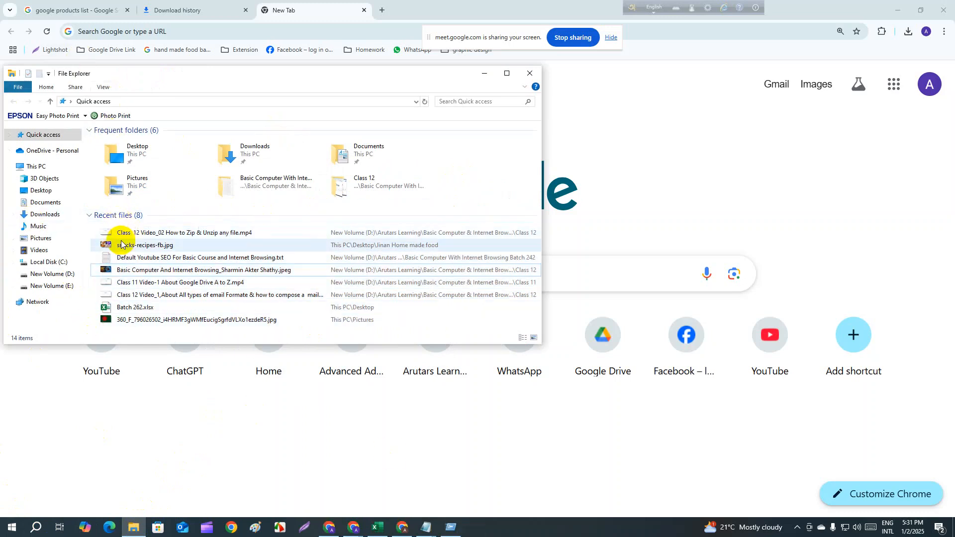
pyautogui.click(144, 283)
pyautogui.rightClick(145, 284)
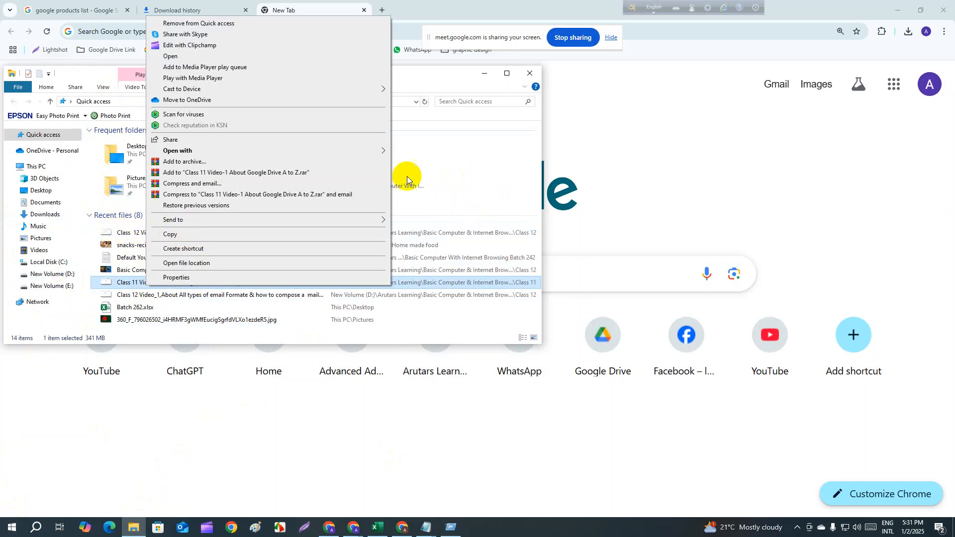
pyautogui.click(455, 170)
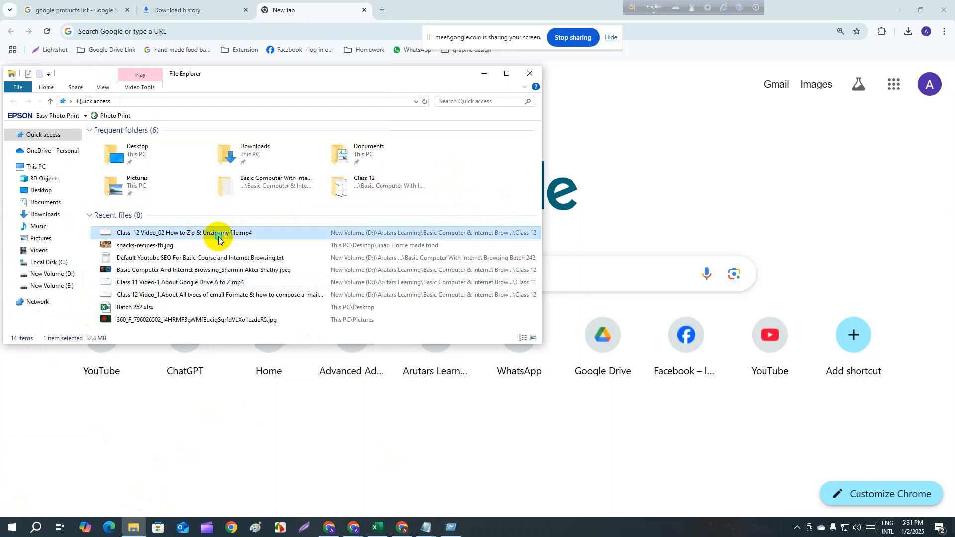
# - Examine the WinRAR compression commands offered for the recent picture whose file name starts with 360_F
pyautogui.click(149, 246)
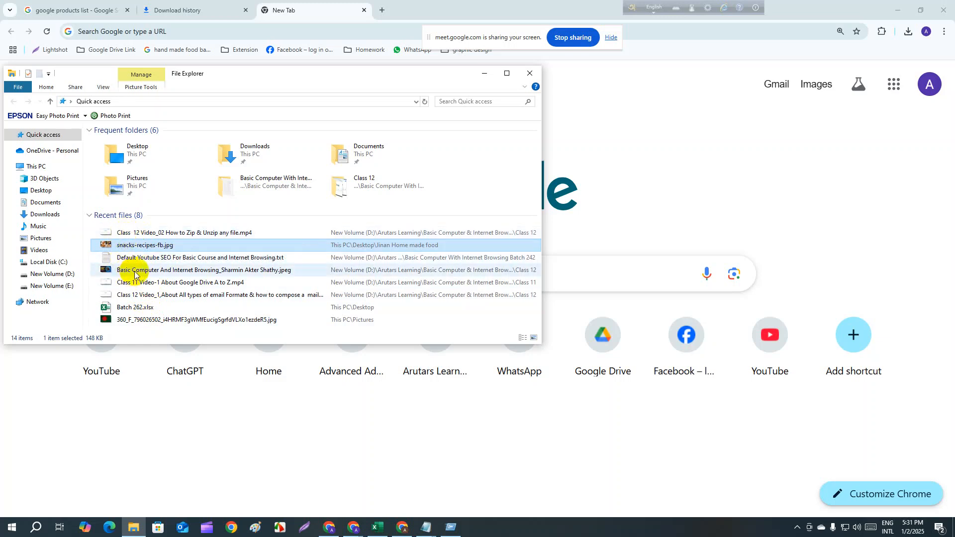
pyautogui.rightClick(148, 319)
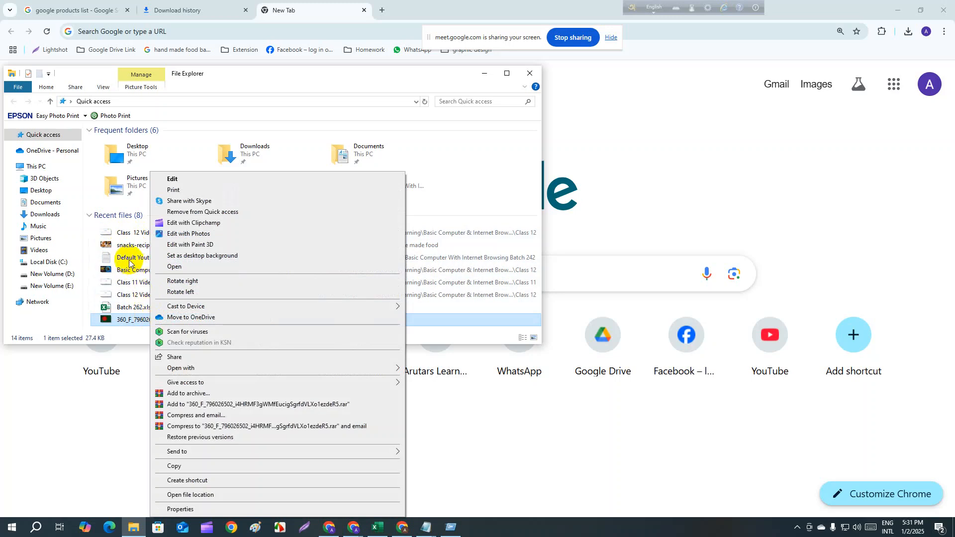
pyautogui.rightClick(120, 225)
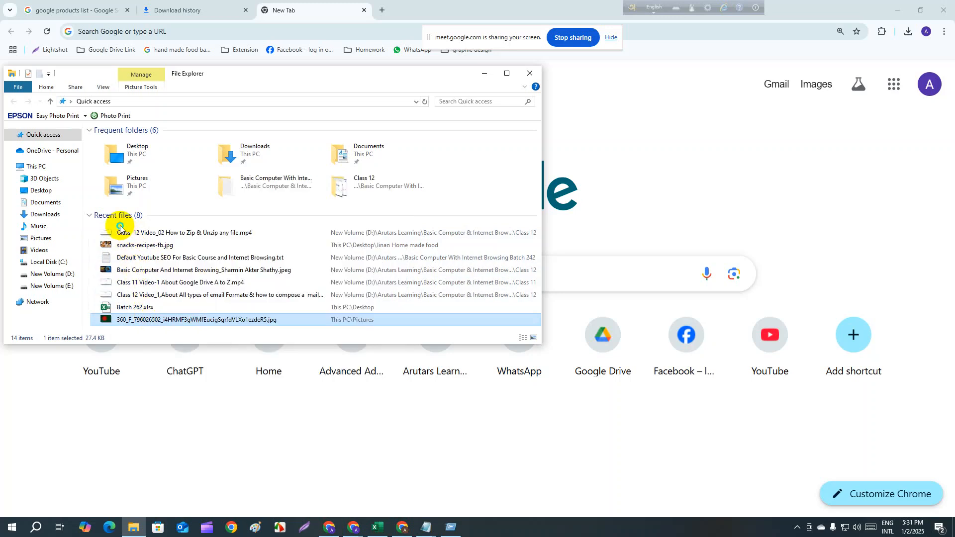
pyautogui.moveTo(134, 245); pyautogui.dragTo(121, 239)
pyautogui.click(118, 235)
pyautogui.click(127, 280)
pyautogui.click(132, 273)
# - Examine the WinRAR commands for the "How to Zip & Unzip any file" video and close the Skype sharing window
pyautogui.rightClick(145, 234)
pyautogui.rightClick(140, 234)
pyautogui.rightClick(138, 235)
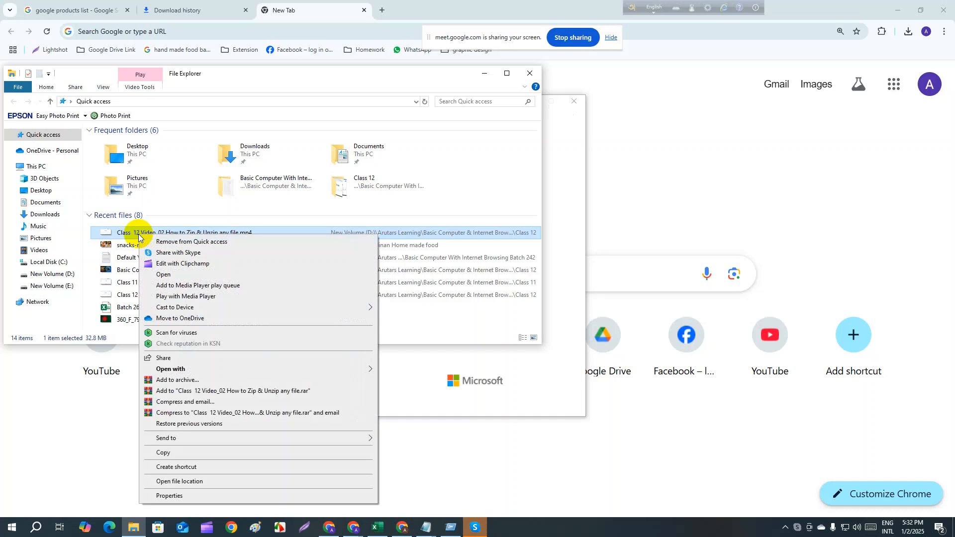
pyautogui.rightClick(112, 228)
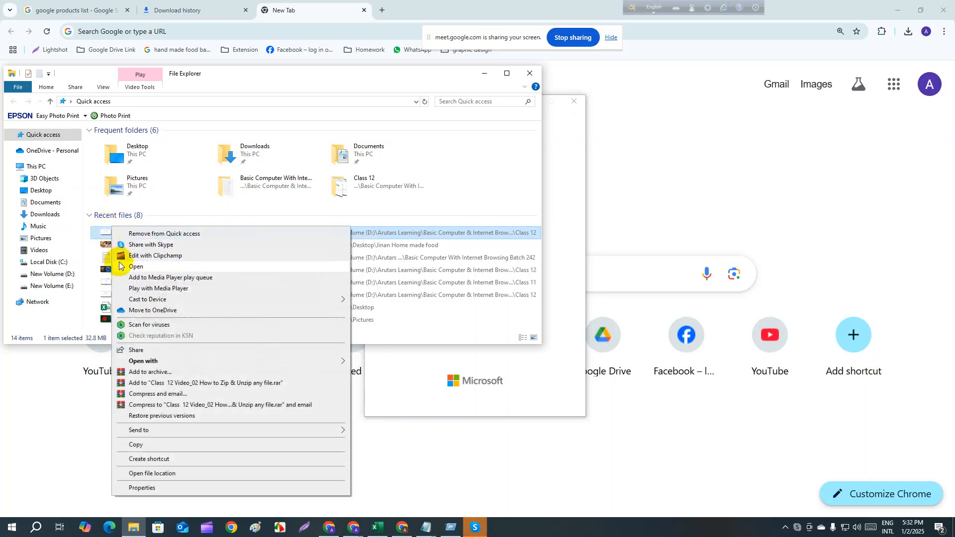
pyautogui.click(103, 245)
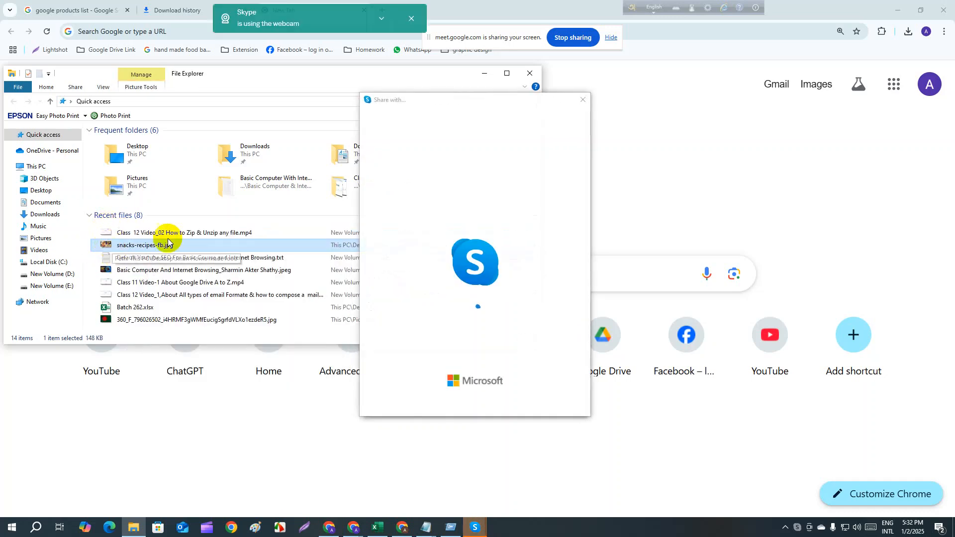
pyautogui.click(583, 99)
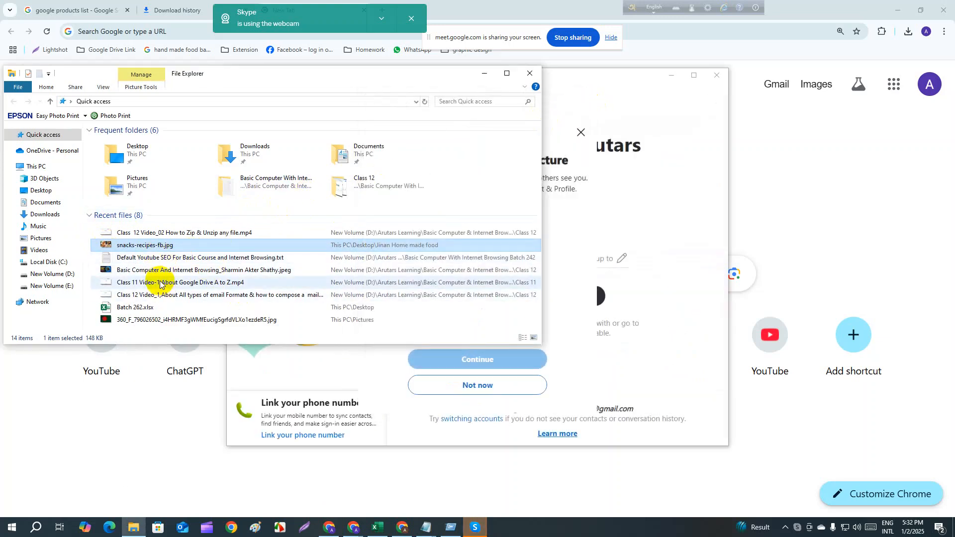
# - Examine the WinRAR commands offered for the Default Youtube SEO text file in the recent files
pyautogui.rightClick(183, 258)
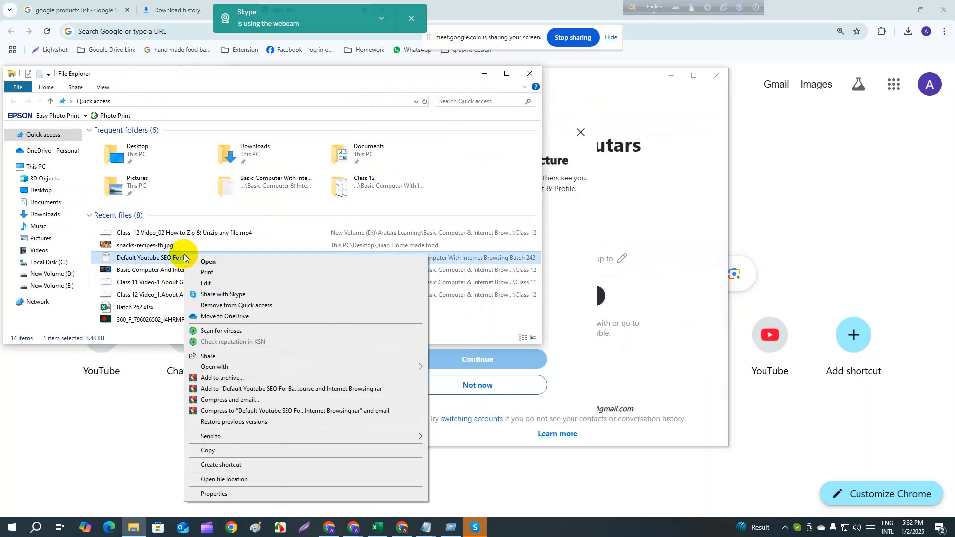
pyautogui.click(161, 260)
pyautogui.rightClick(124, 257)
pyautogui.click(149, 264)
pyautogui.click(167, 426)
# - Examine the Windows taskbar options and start Task Manager from them
pyautogui.rightClick(36, 526)
pyautogui.rightClick(34, 526)
pyautogui.rightClick(34, 526)
pyautogui.rightClick(30, 531)
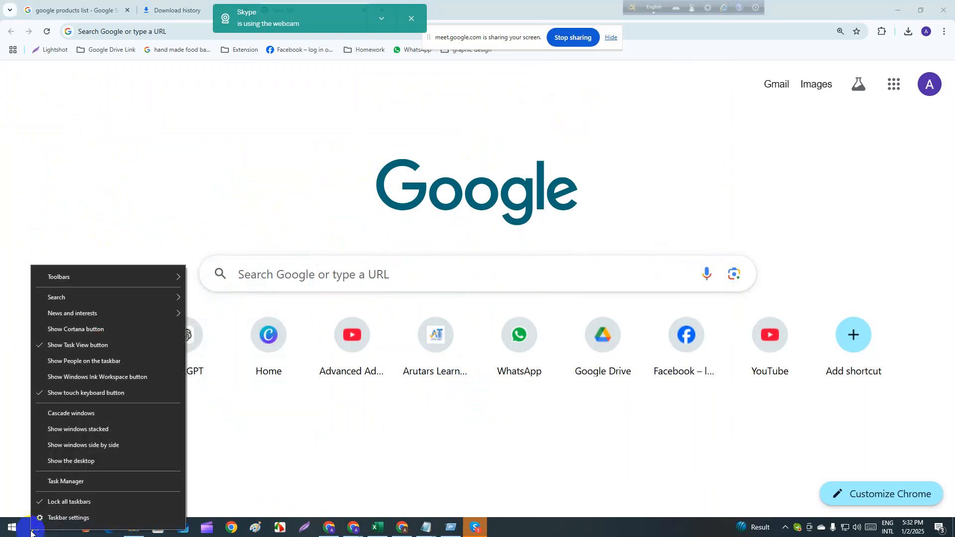
pyautogui.rightClick(30, 533)
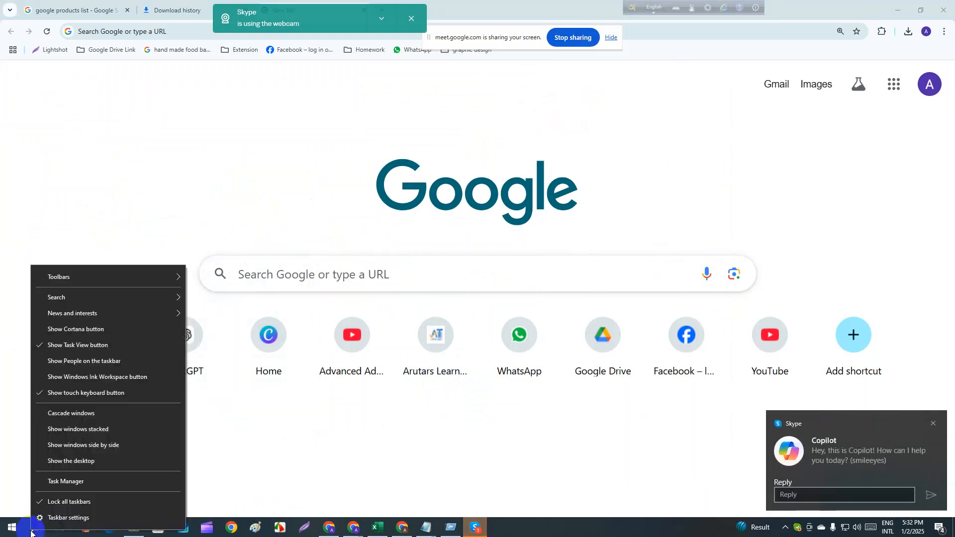
pyautogui.rightClick(31, 532)
pyautogui.rightClick(31, 533)
pyautogui.click(175, 473)
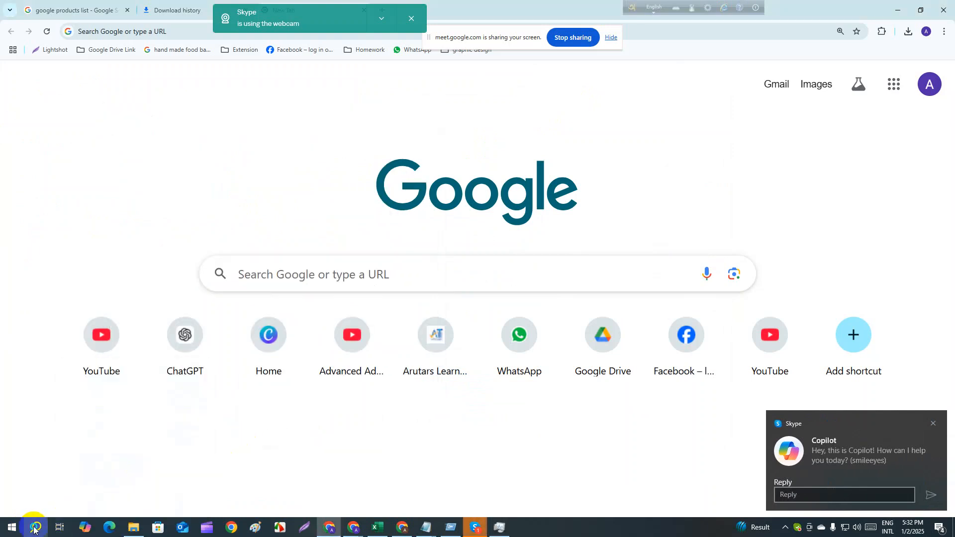
# - Hide the touch keyboard button from the Windows taskbar
pyautogui.click(35, 527)
pyautogui.rightClick(34, 530)
pyautogui.click(74, 388)
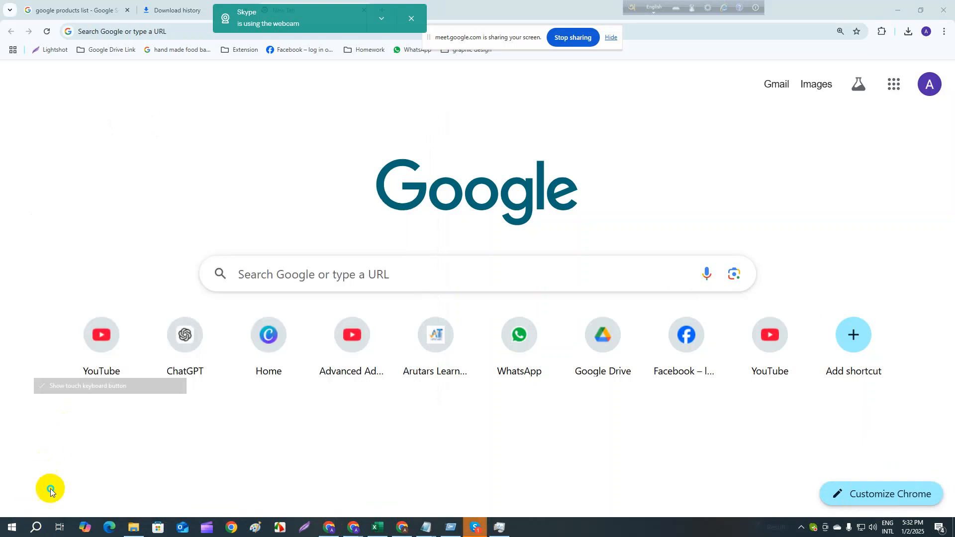
pyautogui.rightClick(37, 528)
pyautogui.click(34, 528)
pyautogui.rightClick(35, 529)
pyautogui.click(35, 528)
pyautogui.click(311, 486)
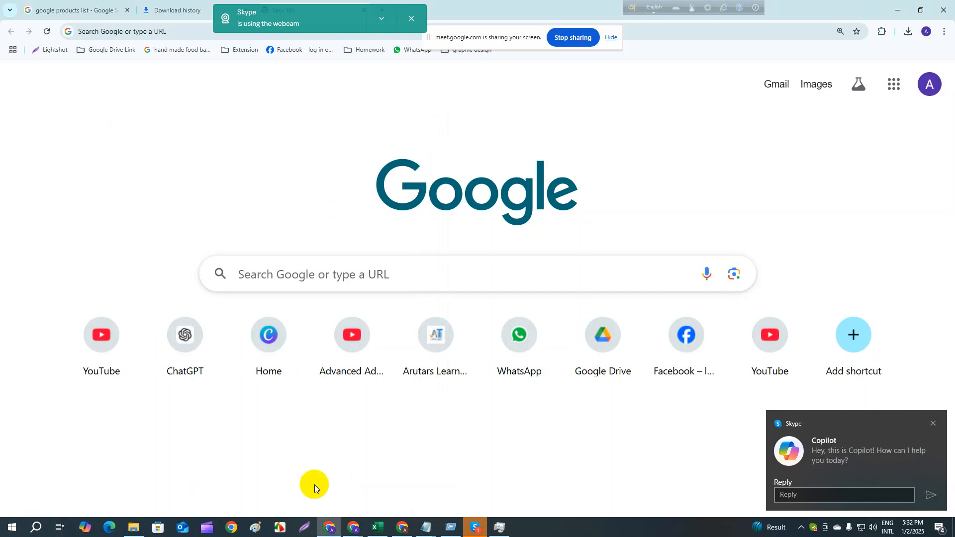
# - Show the Windows Ink Workspace button on the taskbar
pyautogui.click(34, 528)
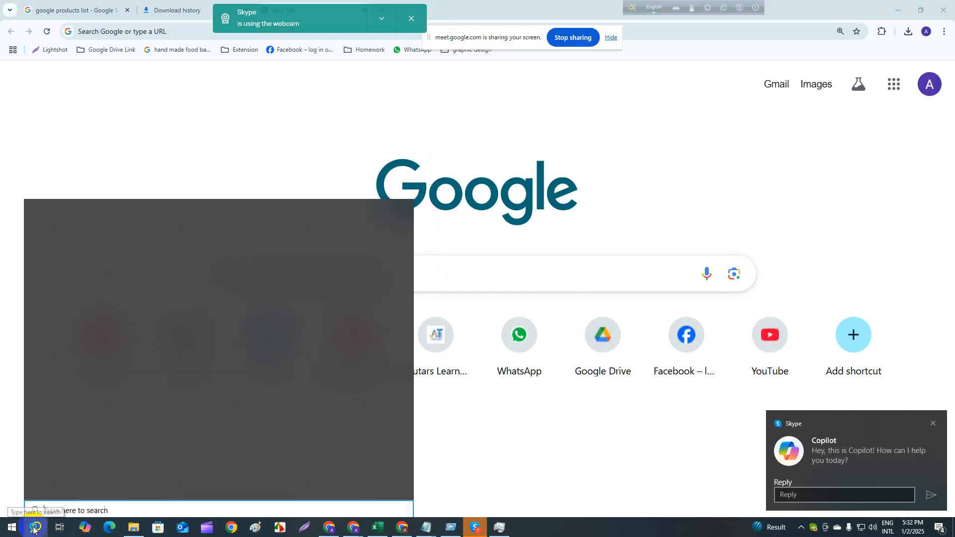
pyautogui.click(34, 528)
pyautogui.rightClick(33, 529)
pyautogui.click(33, 529)
pyautogui.rightClick(34, 529)
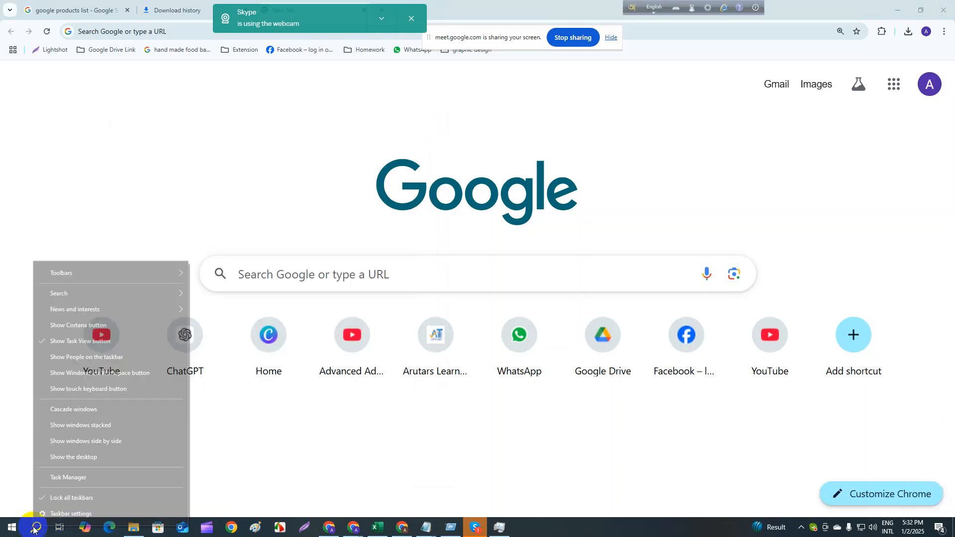
pyautogui.click(75, 369)
# - Reopen the Run dialog from the recent items in Windows search
pyautogui.rightClick(47, 516)
pyautogui.rightClick(38, 528)
pyautogui.click(38, 529)
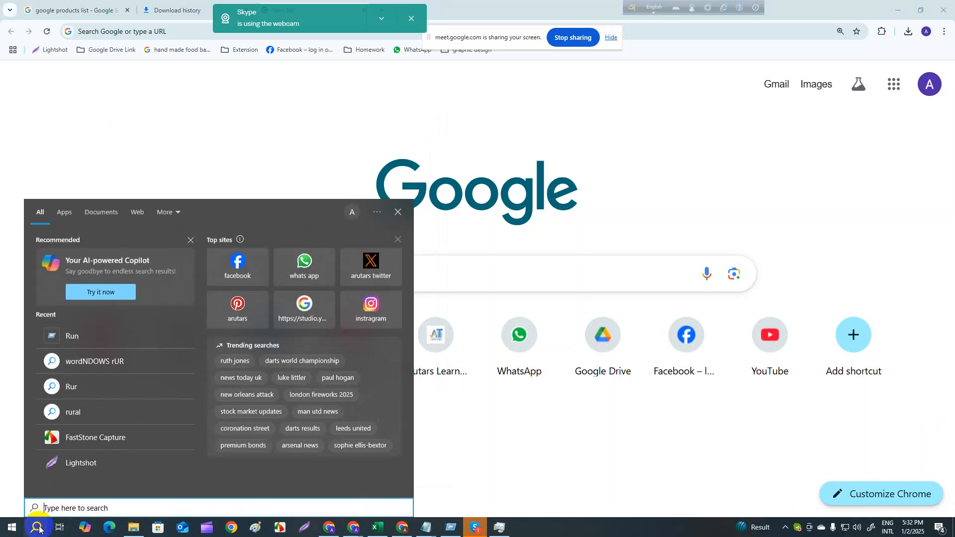
pyautogui.click(110, 336)
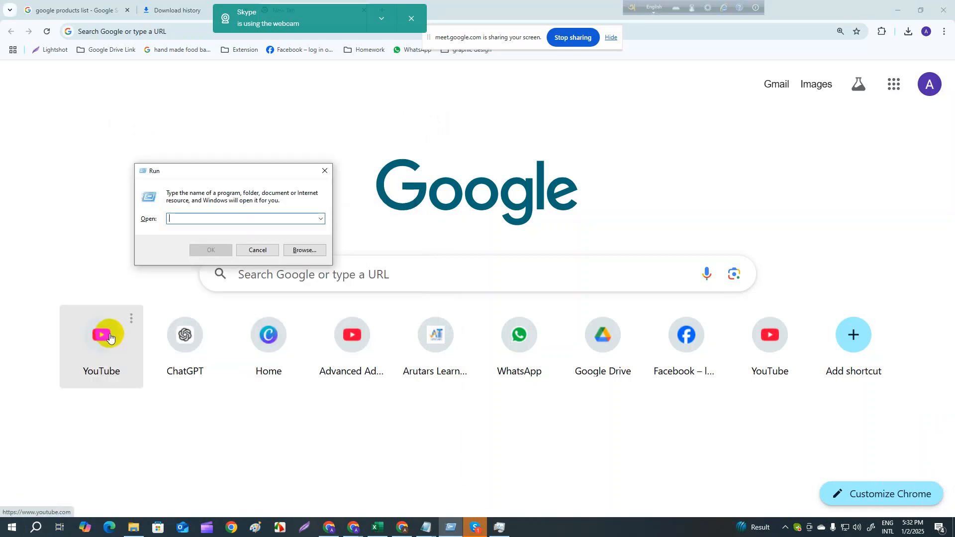
pyautogui.rightClick(185, 220)
pyautogui.write('re')
pyautogui.rightClick(184, 219)
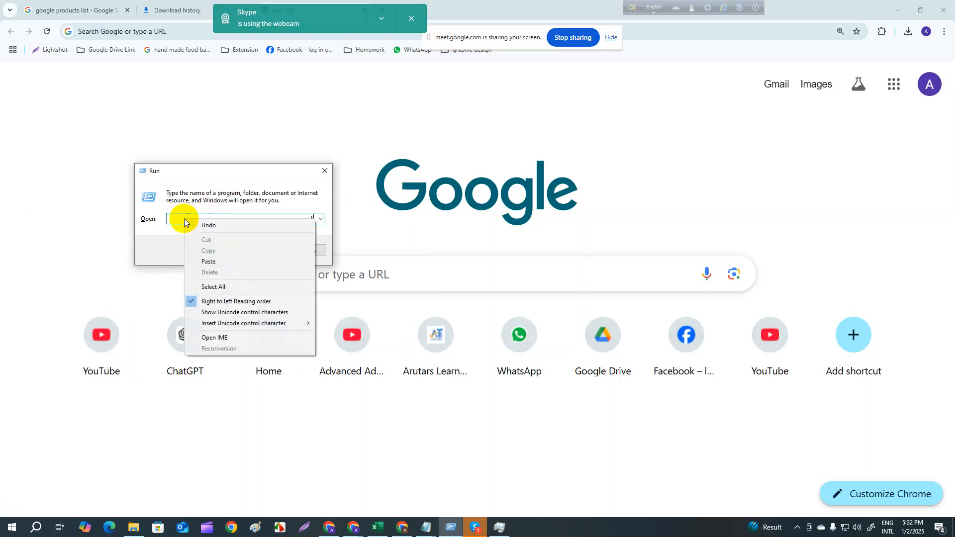
pyautogui.click(184, 219)
pyautogui.rightClick(204, 222)
pyautogui.click(325, 215)
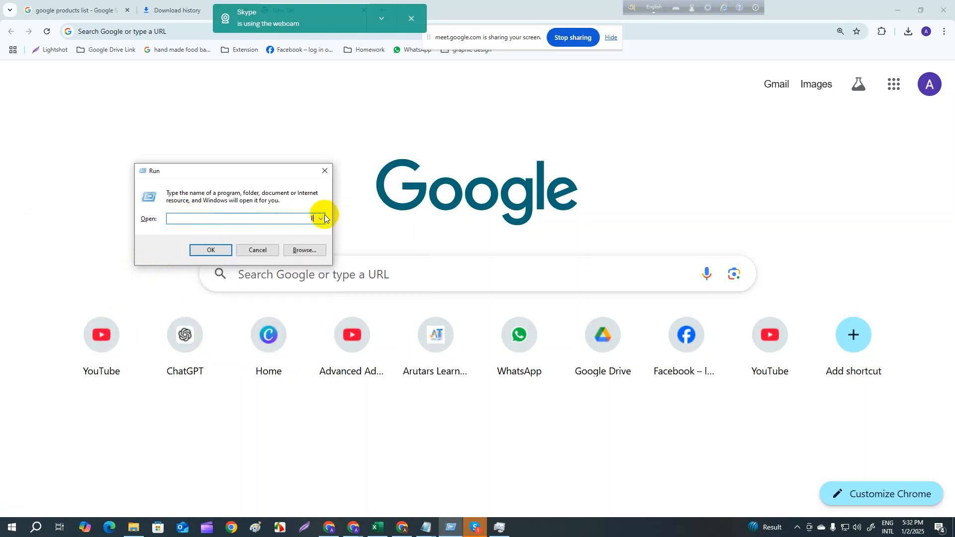
pyautogui.rightClick(314, 219)
pyautogui.click(283, 287)
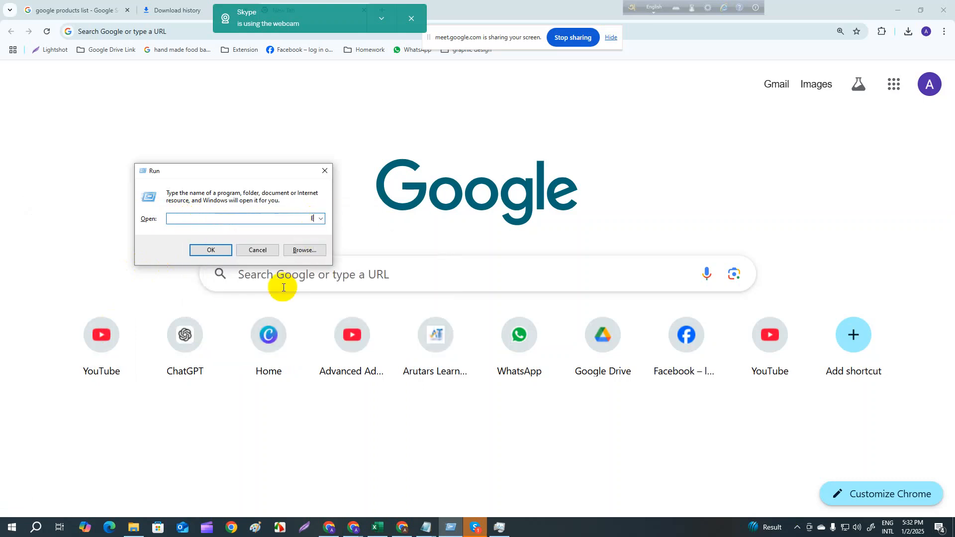
pyautogui.rightClick(527, 469)
pyautogui.click(910, 522)
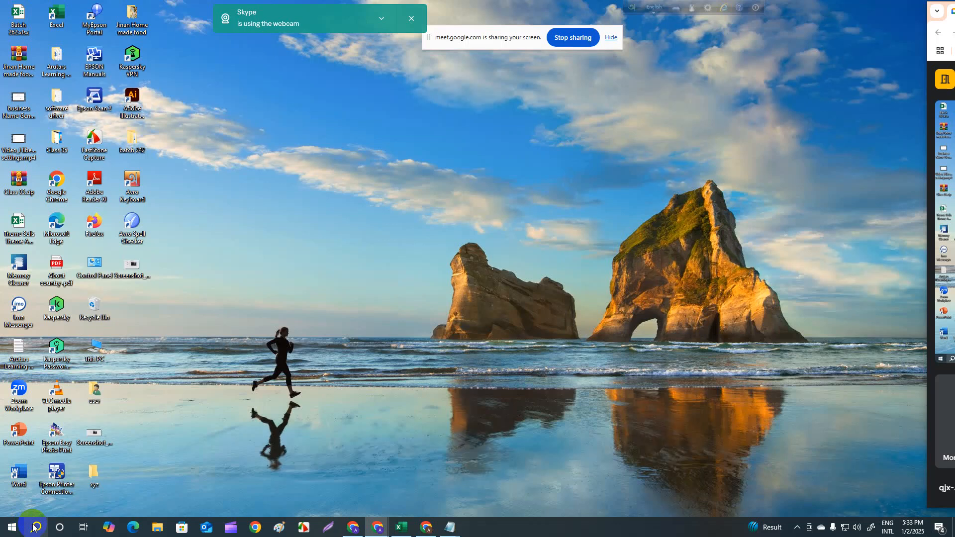
# - Open the Run dialog from the recent Windows searches and run the command recent to show the Recent folder
pyautogui.click(36, 528)
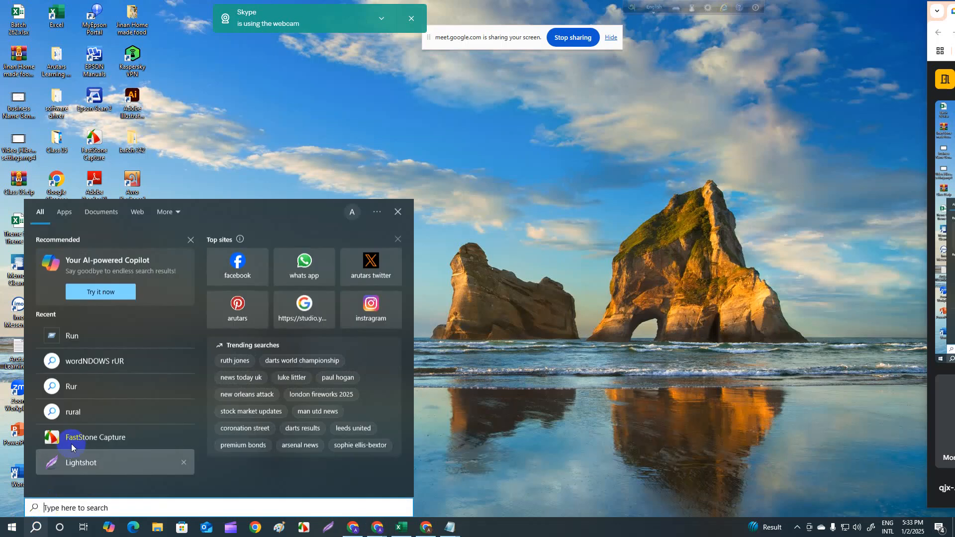
pyautogui.click(91, 334)
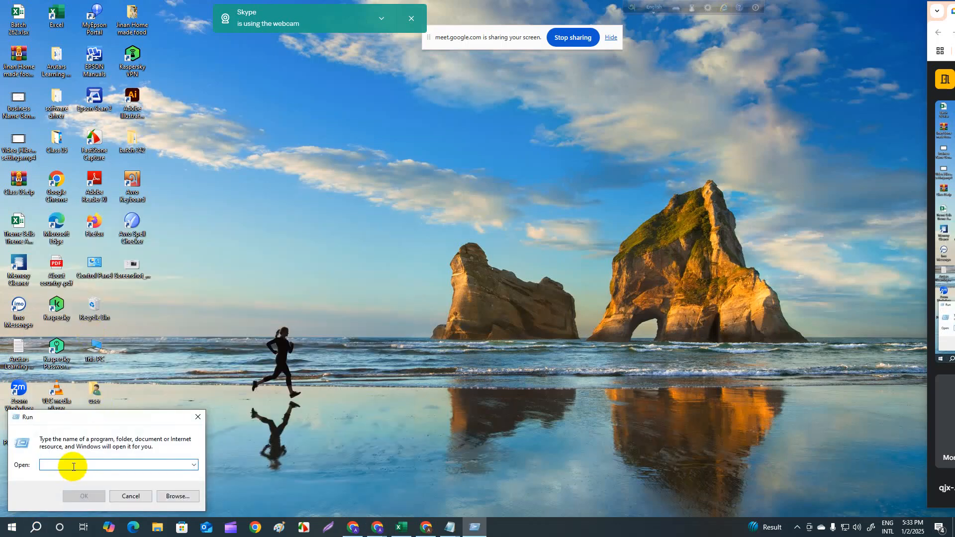
pyautogui.write('RE')
pyautogui.press('BackSpace')
pyautogui.write('re')
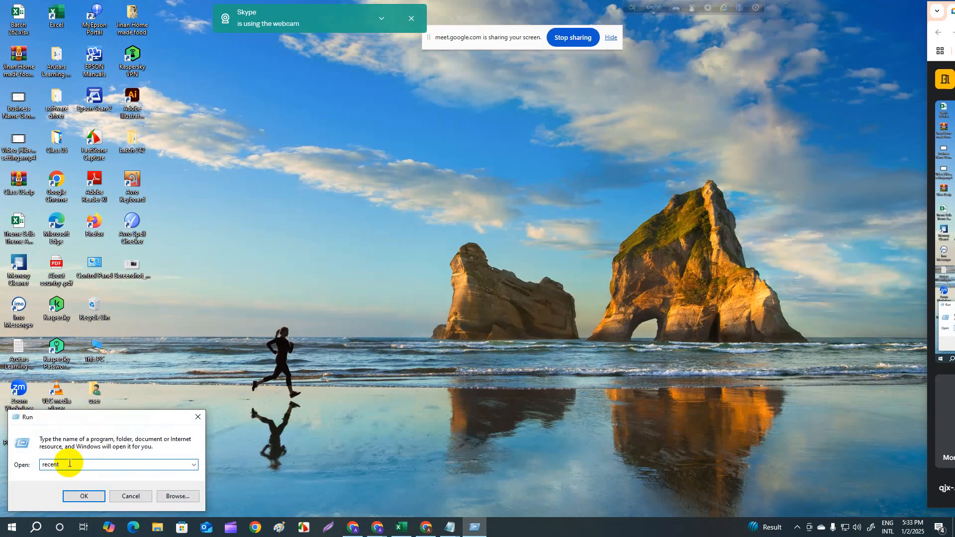
pyautogui.write('cent')
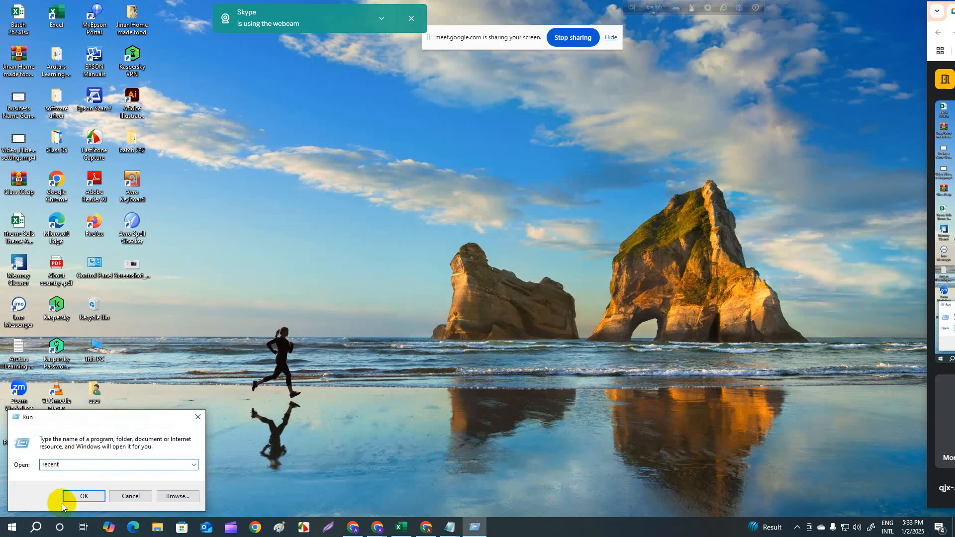
pyautogui.click(84, 498)
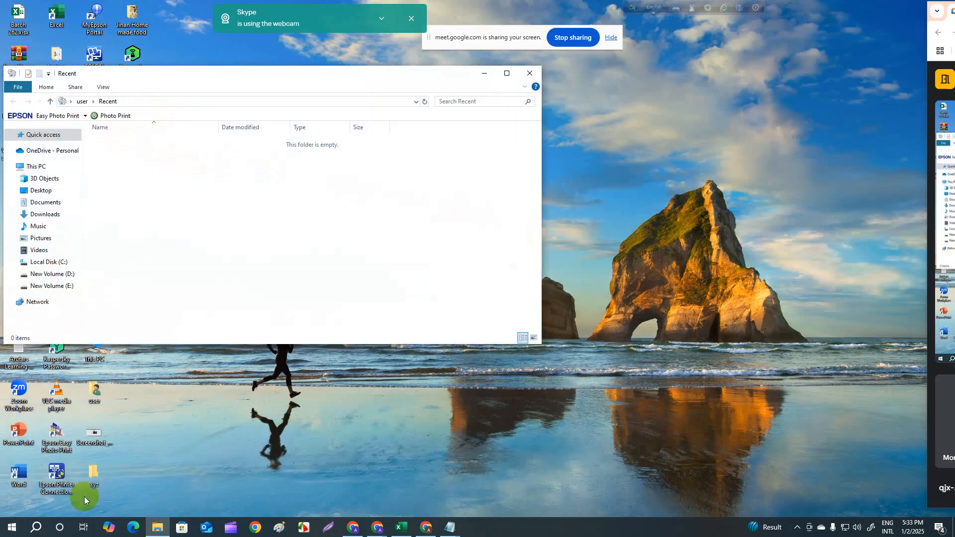
# - View the Quick access location from the Recent folder window and close File Explorer
pyautogui.click(57, 149)
pyautogui.click(60, 134)
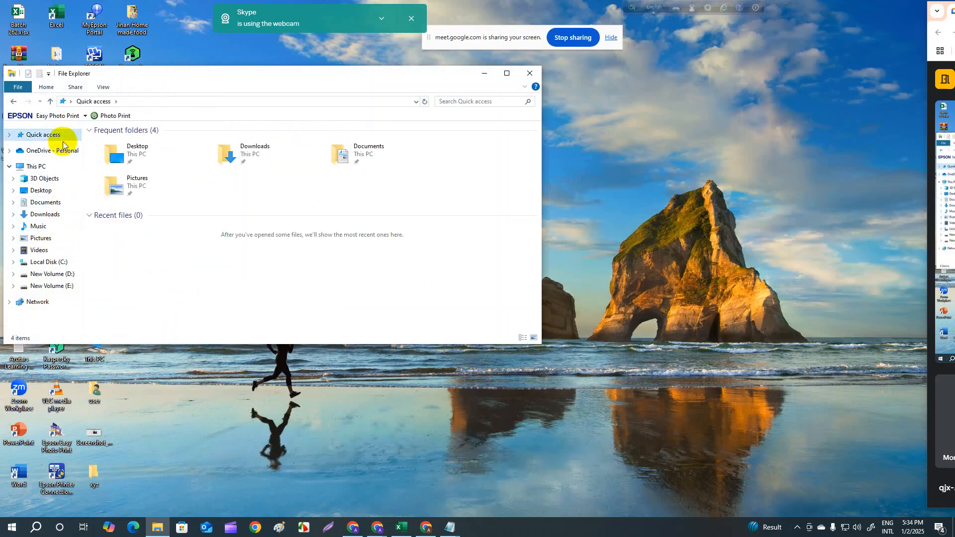
pyautogui.click(529, 74)
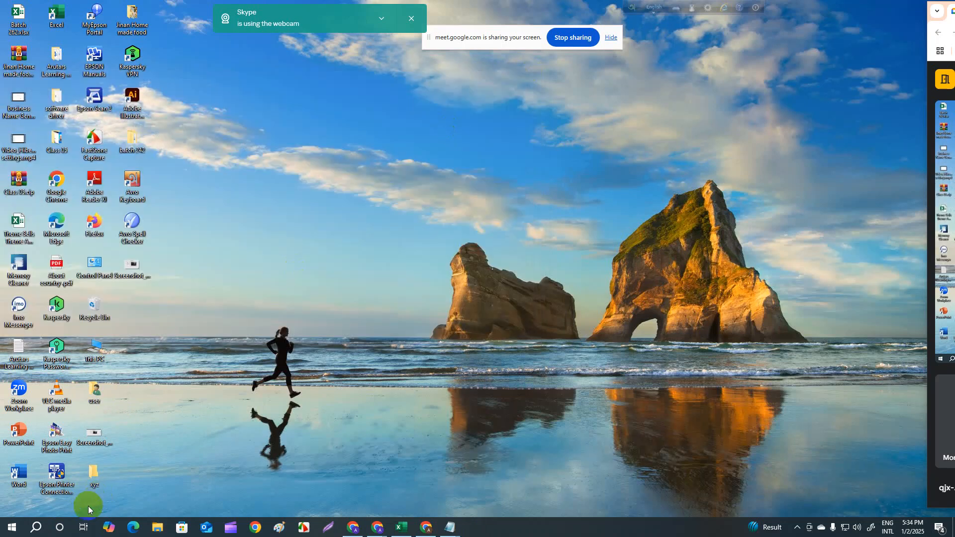
# - Reopen the Run dialog, run the existing recent command again to view the Recent folder, and close its window
pyautogui.click(31, 526)
pyautogui.click(99, 336)
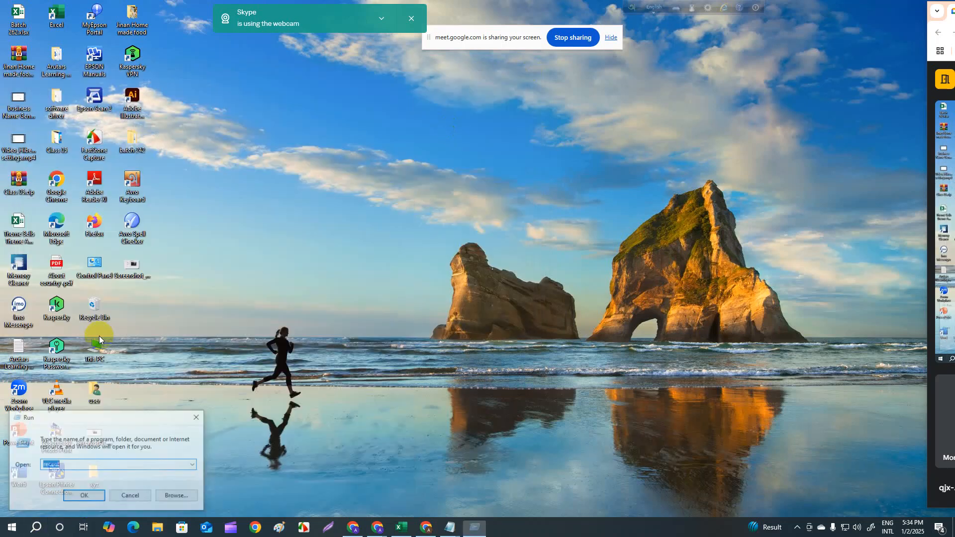
pyautogui.click(70, 465)
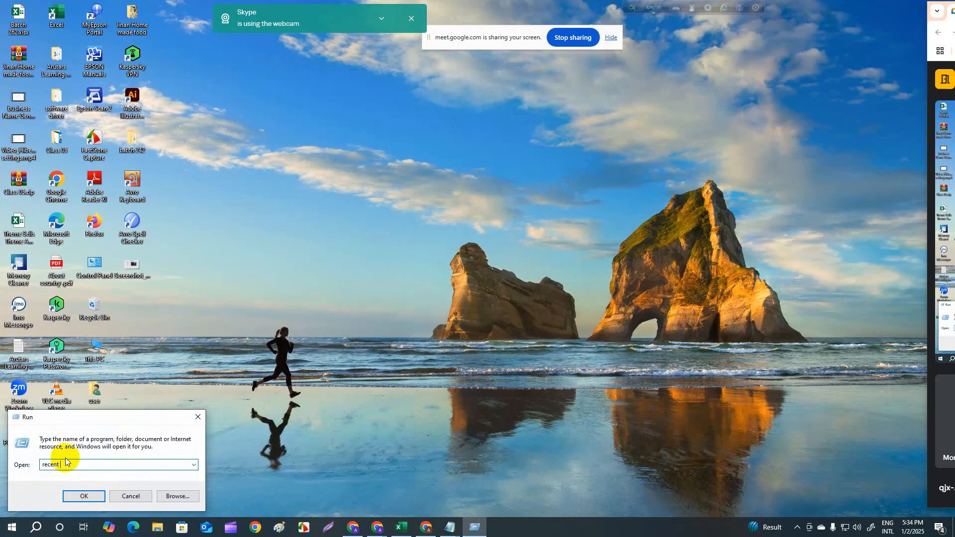
pyautogui.click(84, 497)
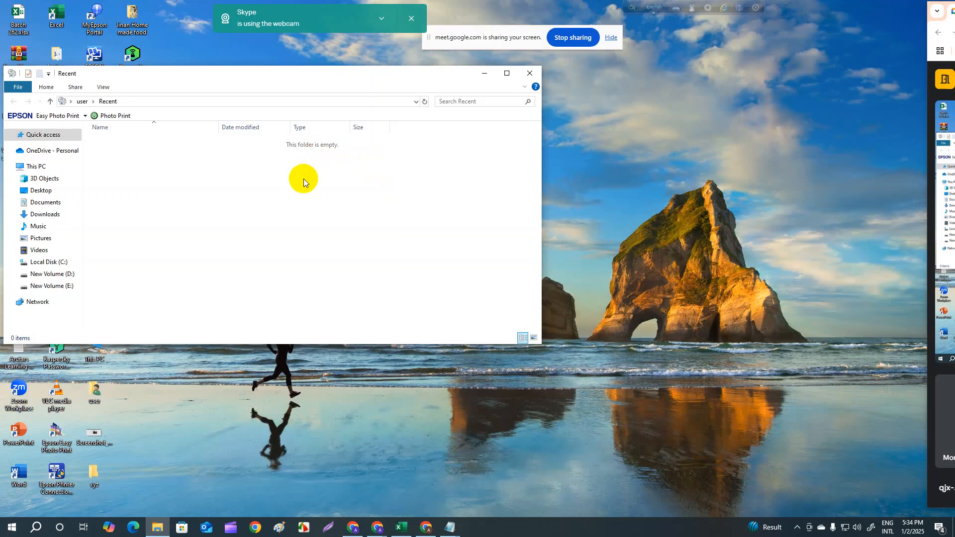
pyautogui.click(530, 73)
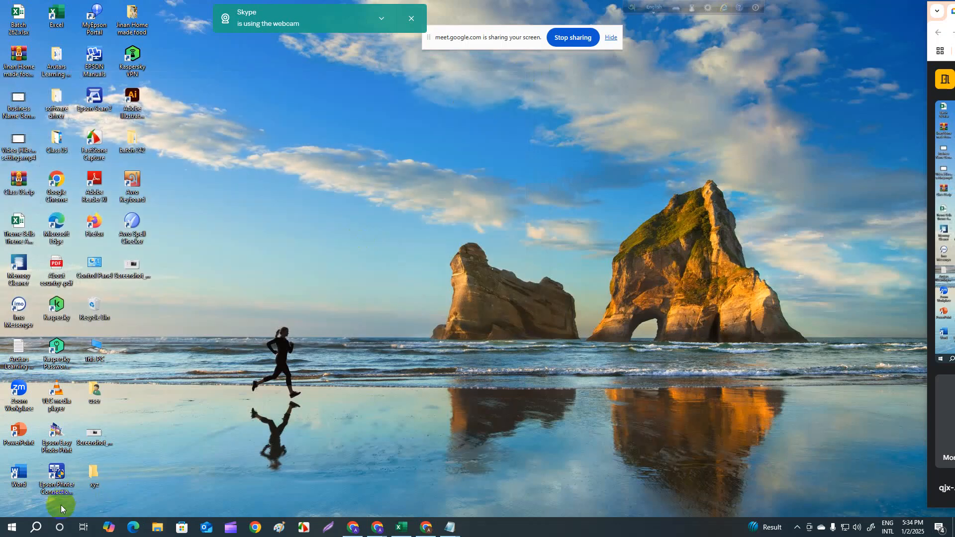
# - Replace the previous Run command with temp, run it, and look through the contents of the Windows Temp folder
pyautogui.click(31, 528)
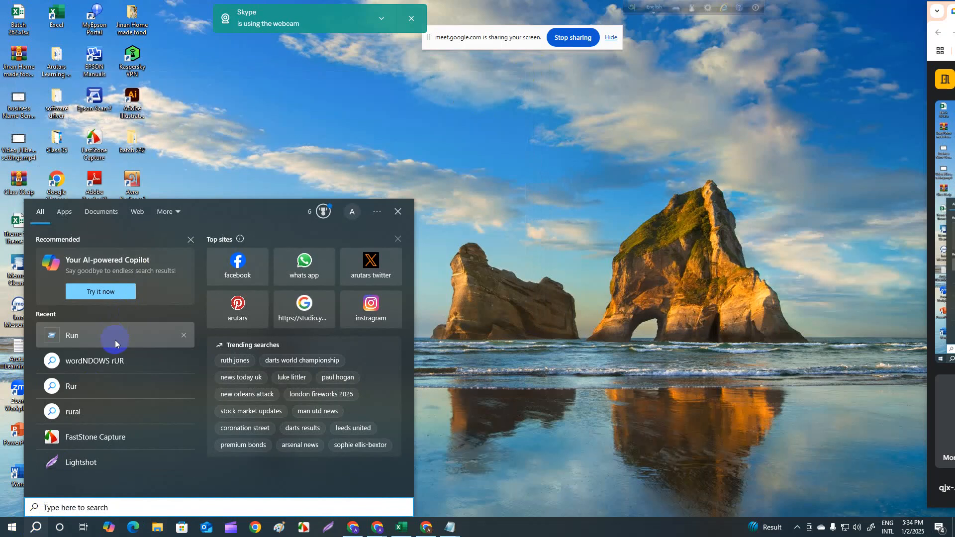
pyautogui.click(115, 339)
pyautogui.moveTo(66, 463); pyautogui.dragTo(38, 468)
pyautogui.press('BackSpace')
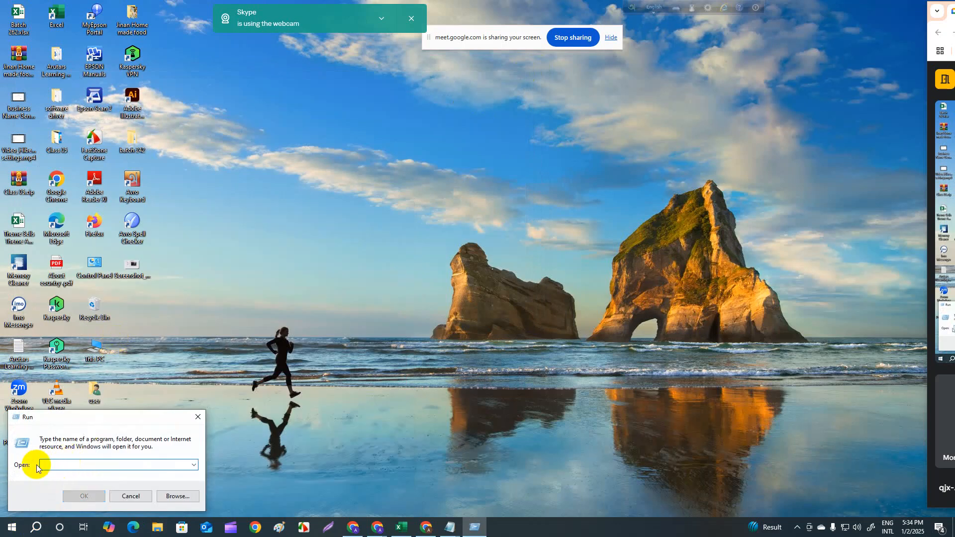
pyautogui.write('tr')
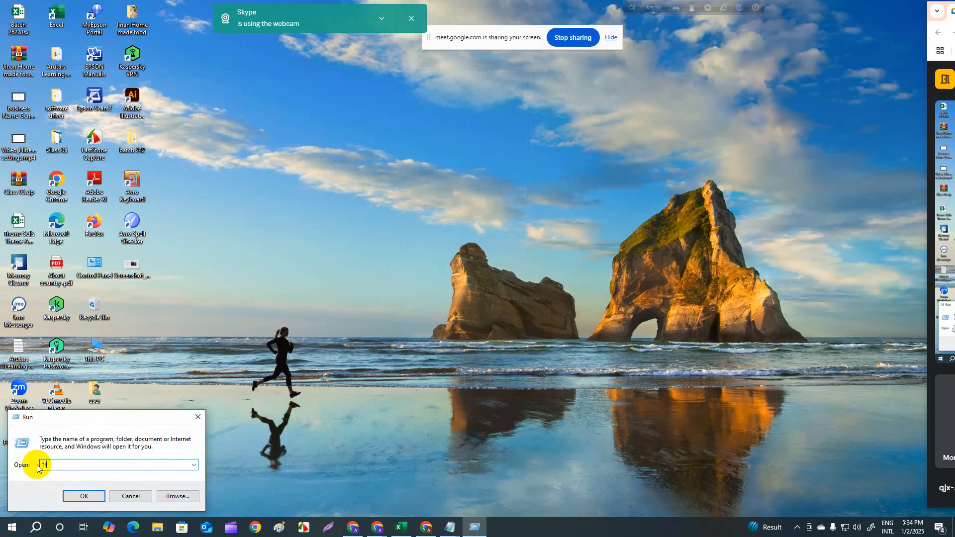
pyautogui.press('BackSpace')
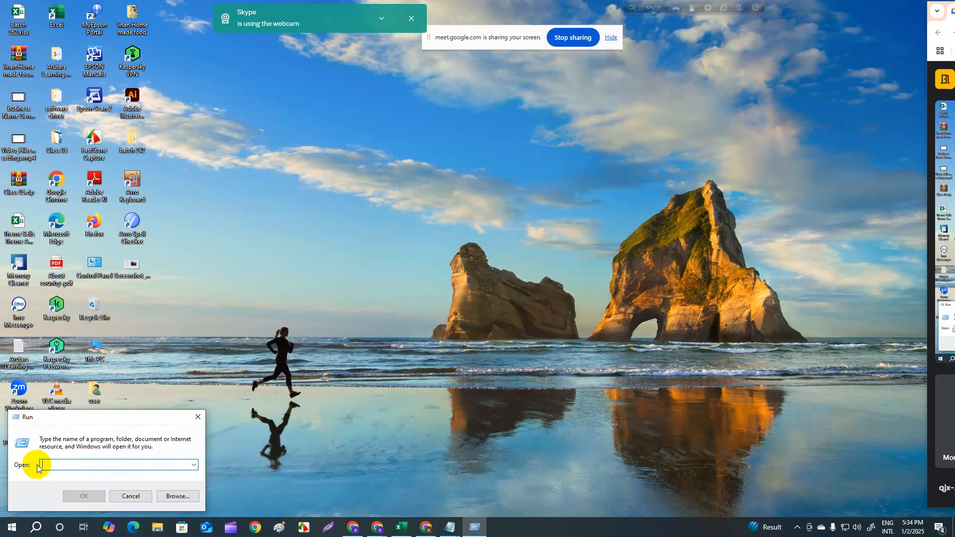
pyautogui.write('temp')
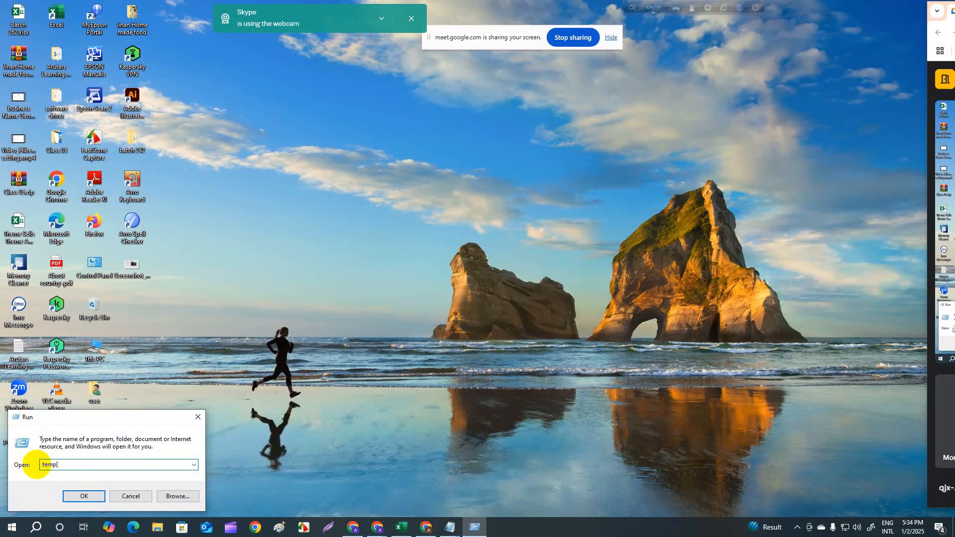
pyautogui.click(76, 496)
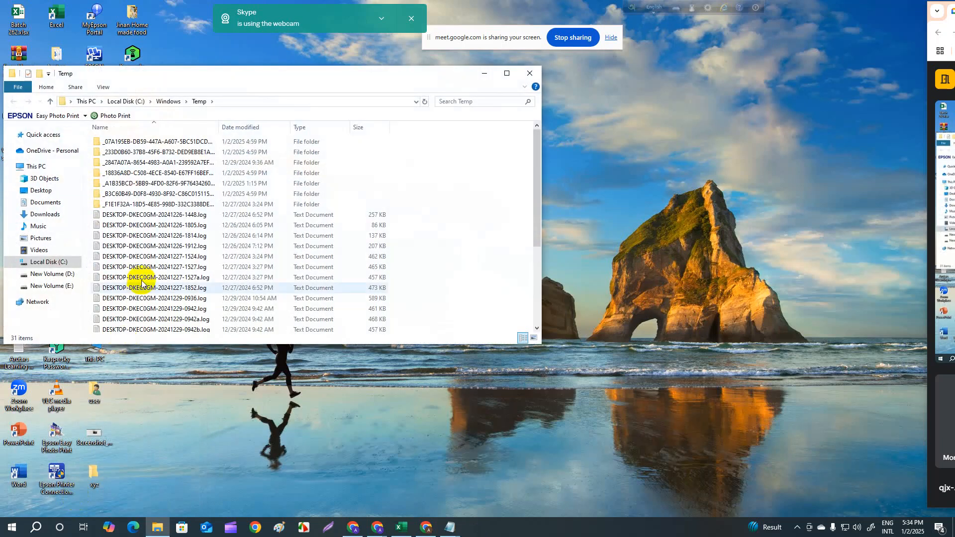
pyautogui.scroll(-1, 144, 174)
pyautogui.scroll(-3, 145, 287)
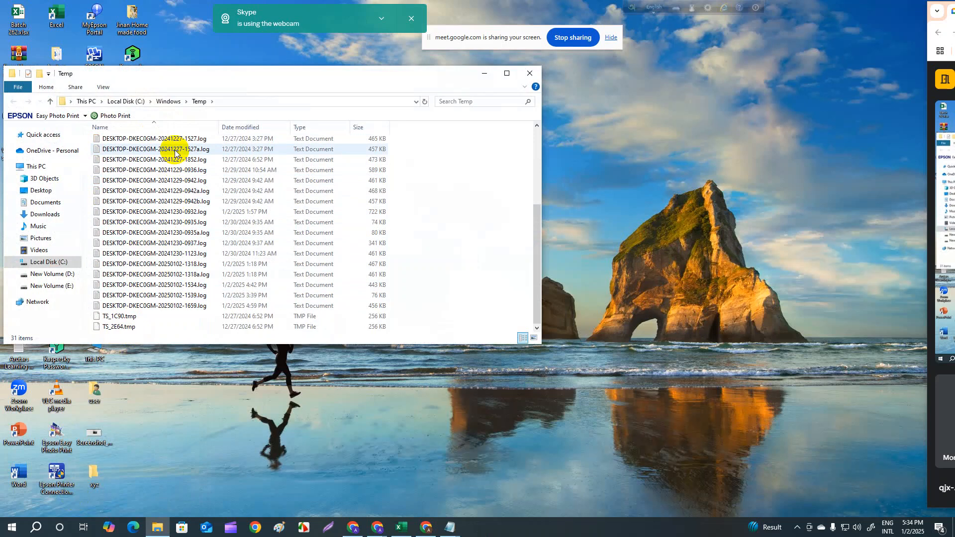
pyautogui.scroll(4, 157, 274)
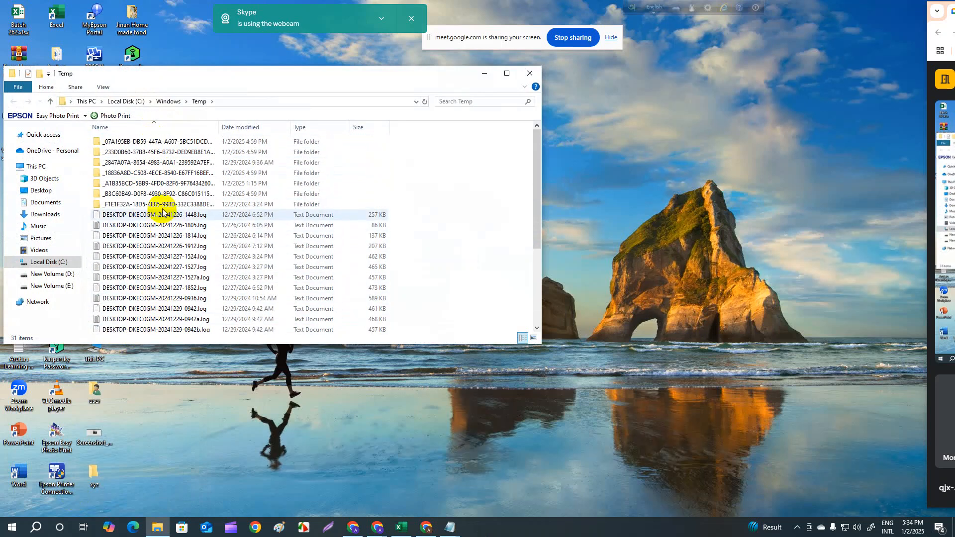
pyautogui.scroll(-4, 154, 231)
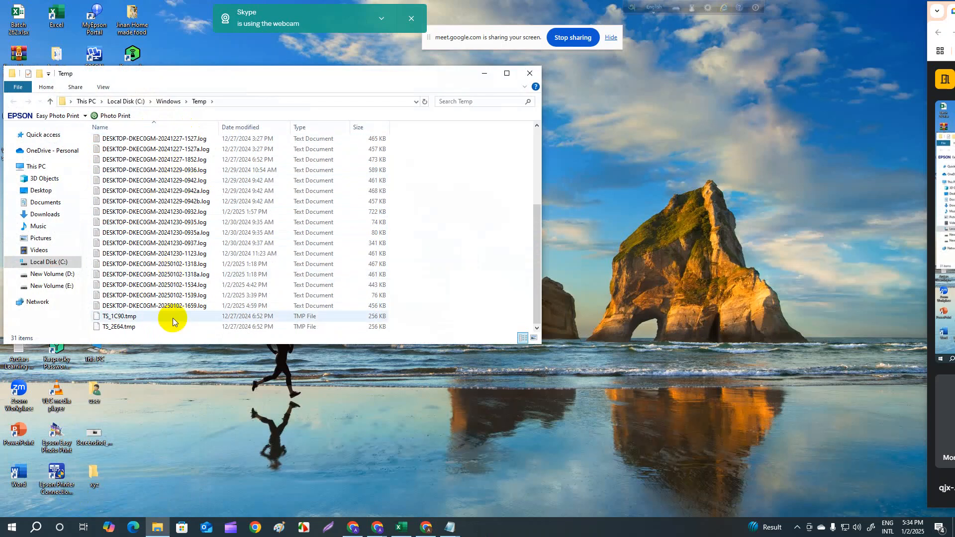
pyautogui.scroll(4, 166, 273)
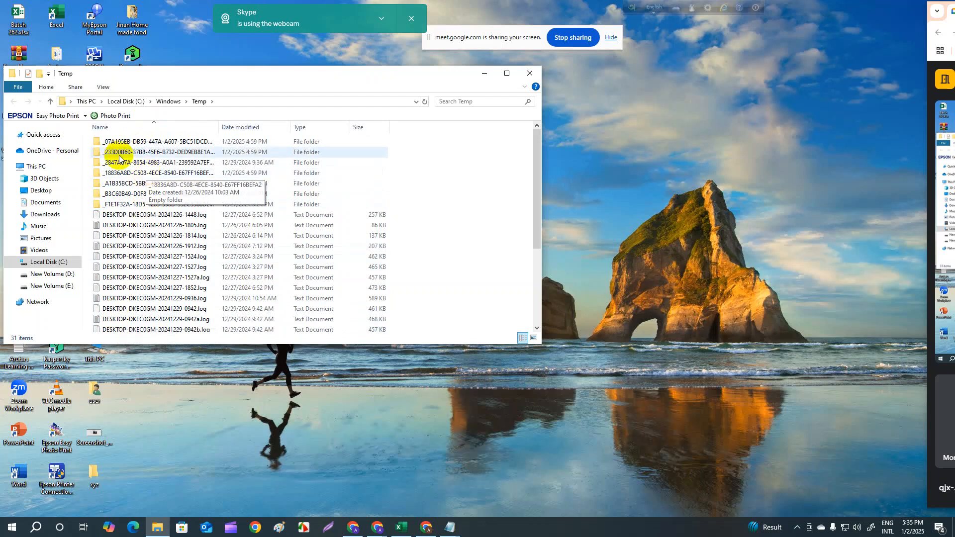
pyautogui.hotkey('ctrl', 'a')
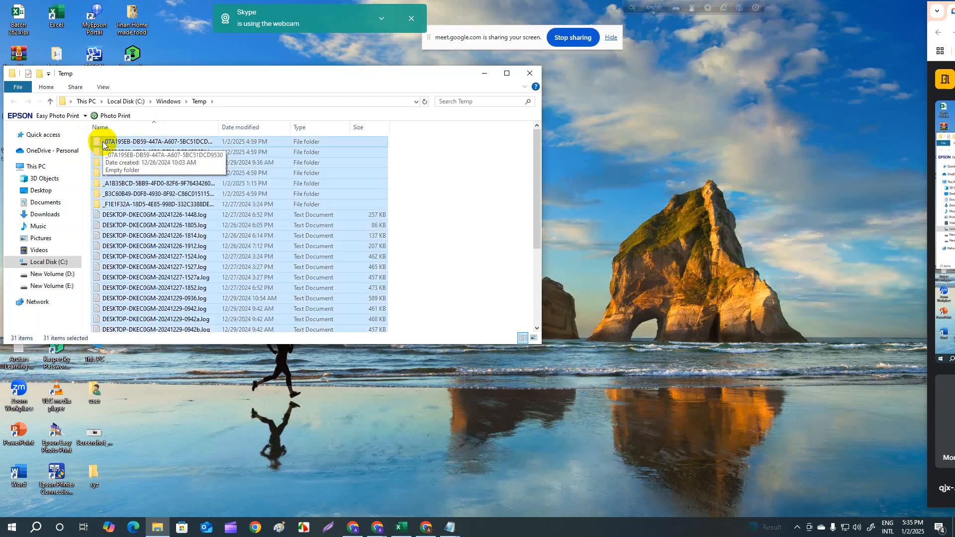
pyautogui.rightClick(169, 208)
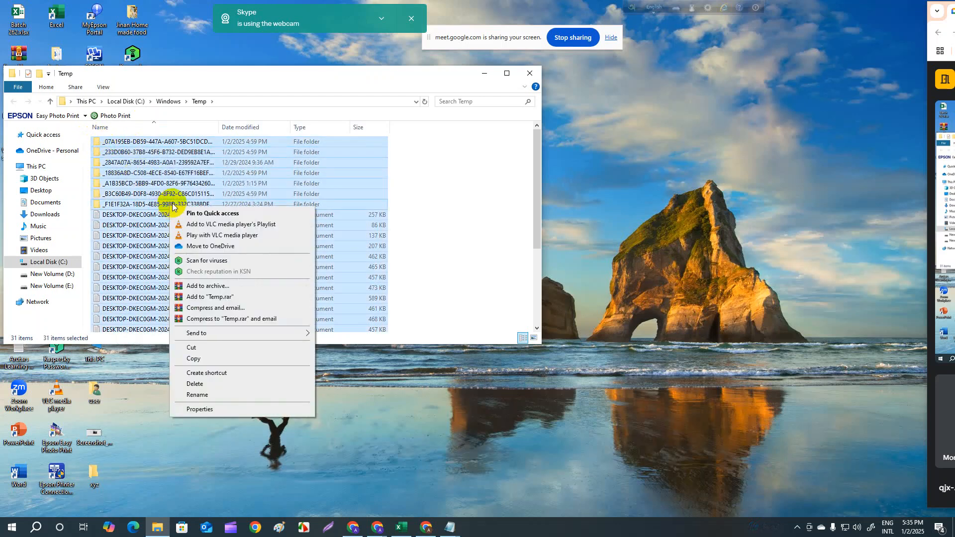
pyautogui.click(227, 391)
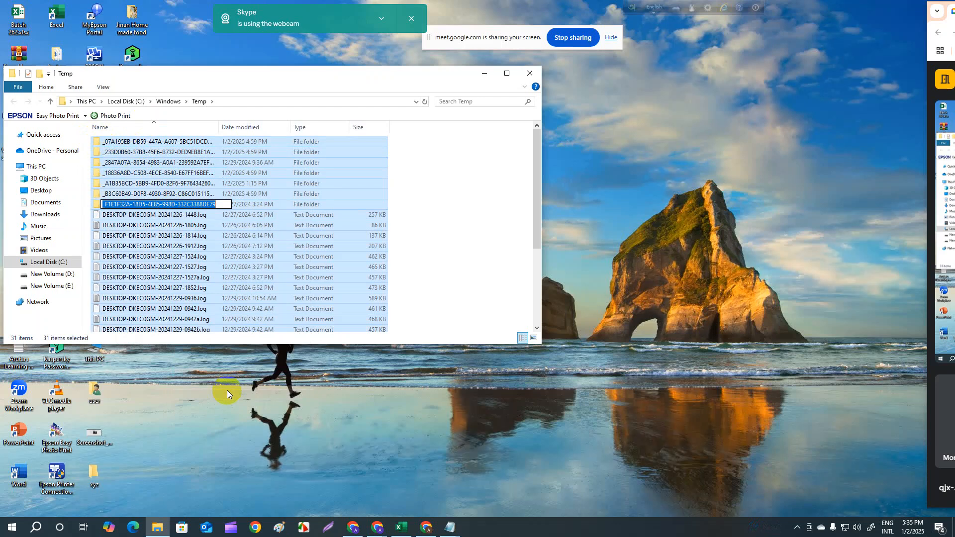
pyautogui.click(171, 163)
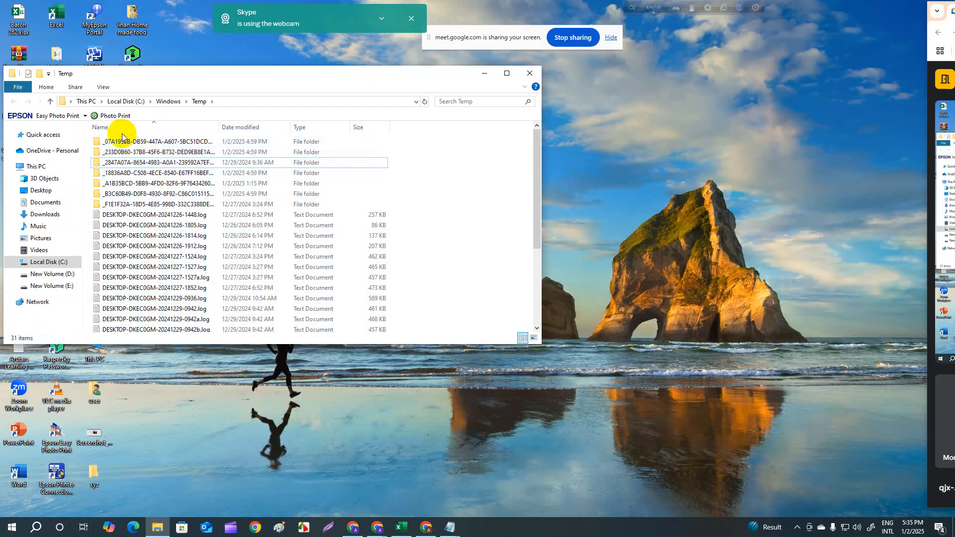
# - Delete all files and folders in the Windows Temp folder, skipping every item that is in use
pyautogui.hotkey('ctrl', 'a')
pyautogui.rightClick(130, 151)
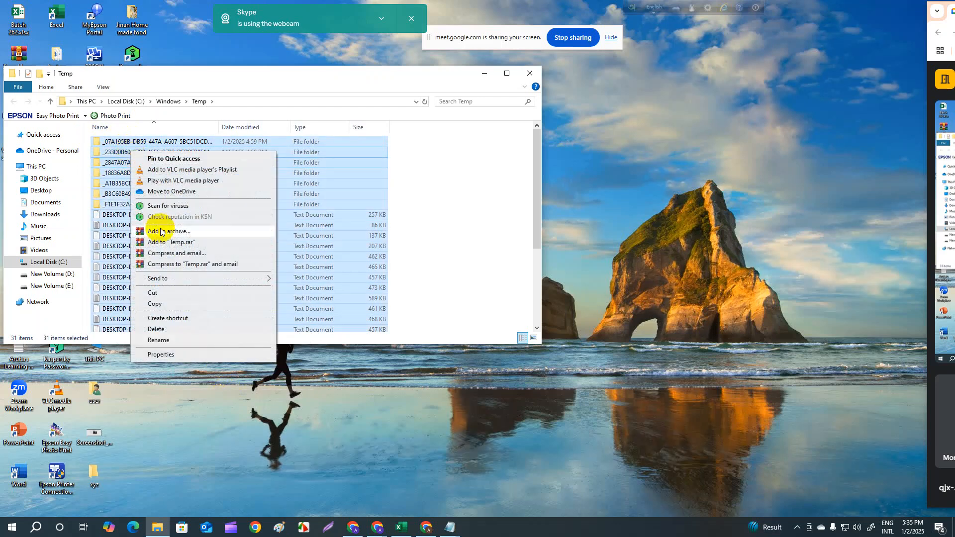
pyautogui.click(169, 329)
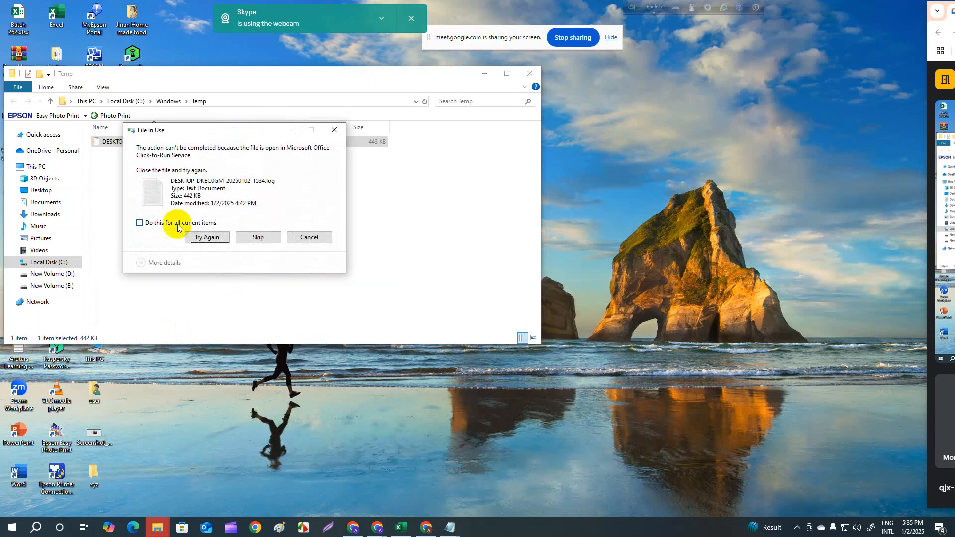
pyautogui.click(140, 223)
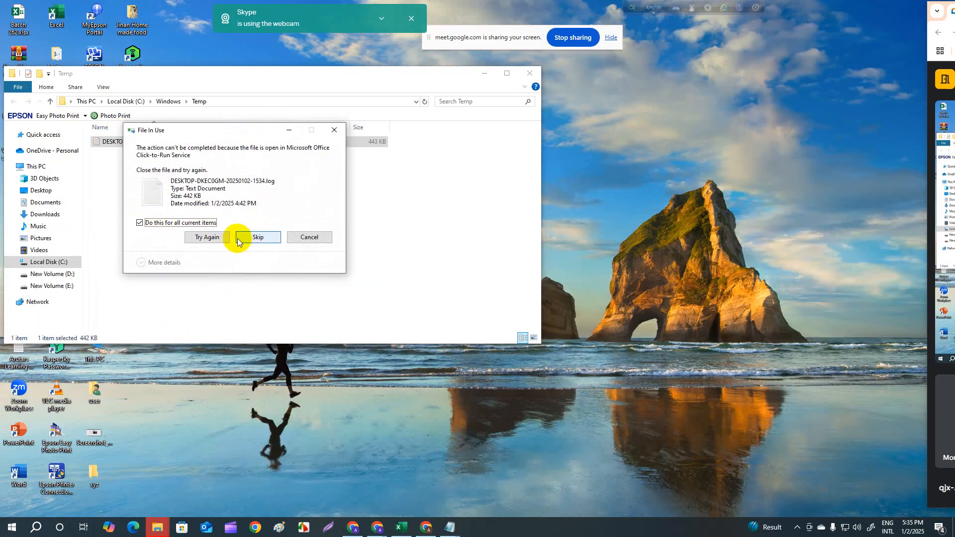
pyautogui.click(237, 238)
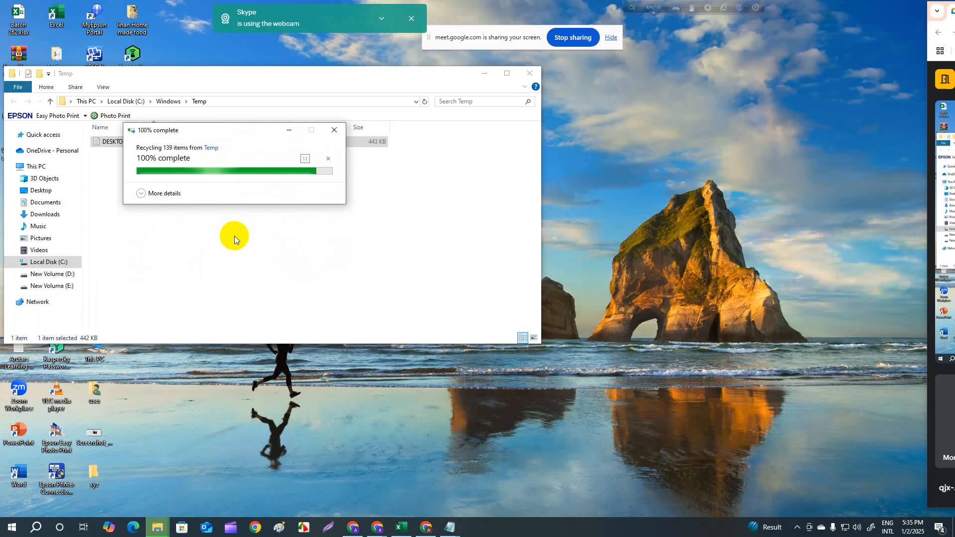
# - Try to delete the remaining DESKTOP-DKEC0GM-20250102-1534.log file from the Windows Temp folder, retry once, and cancel the deletion
pyautogui.rightClick(114, 142)
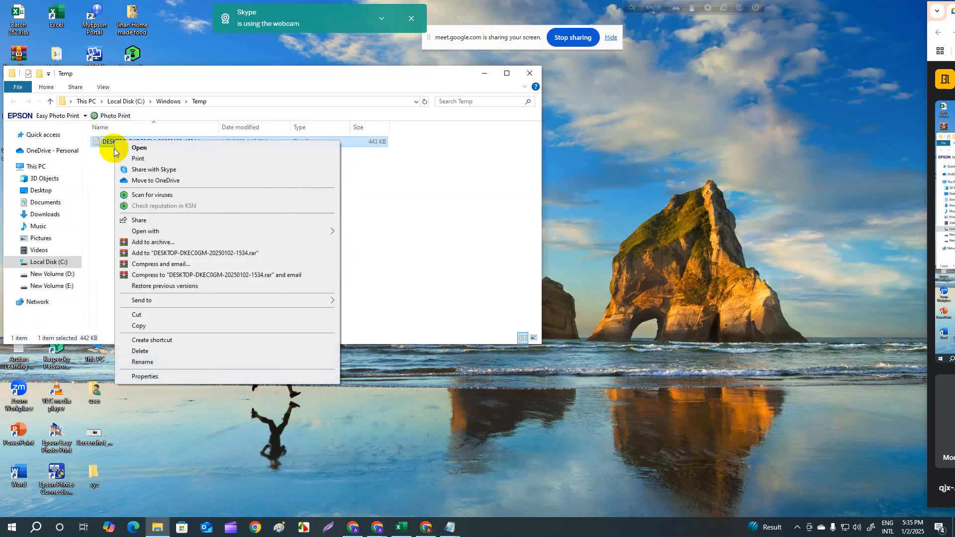
pyautogui.click(151, 350)
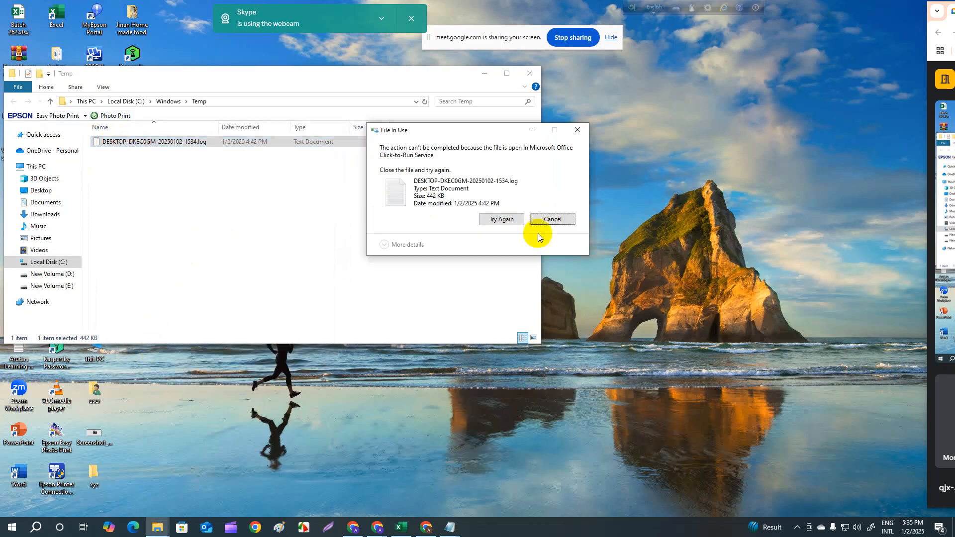
pyautogui.click(509, 223)
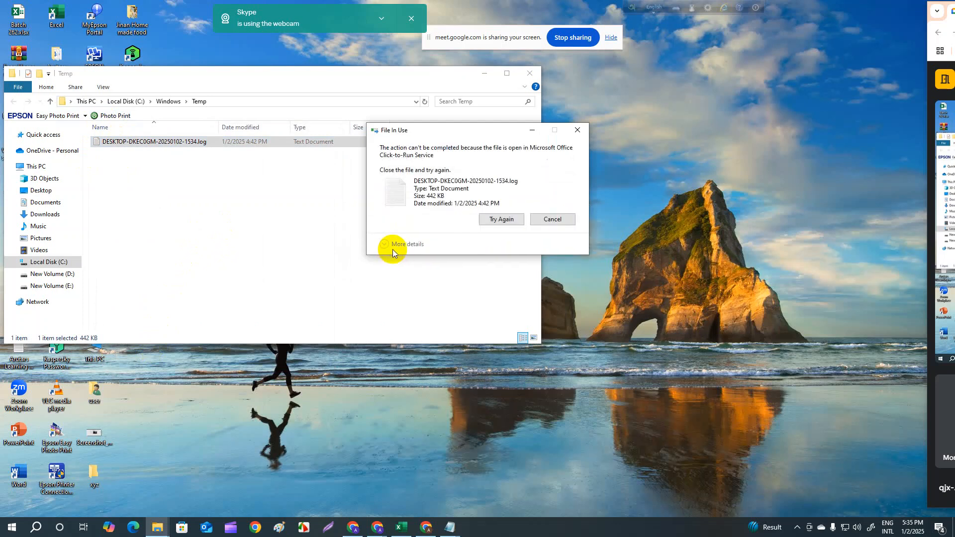
pyautogui.click(578, 130)
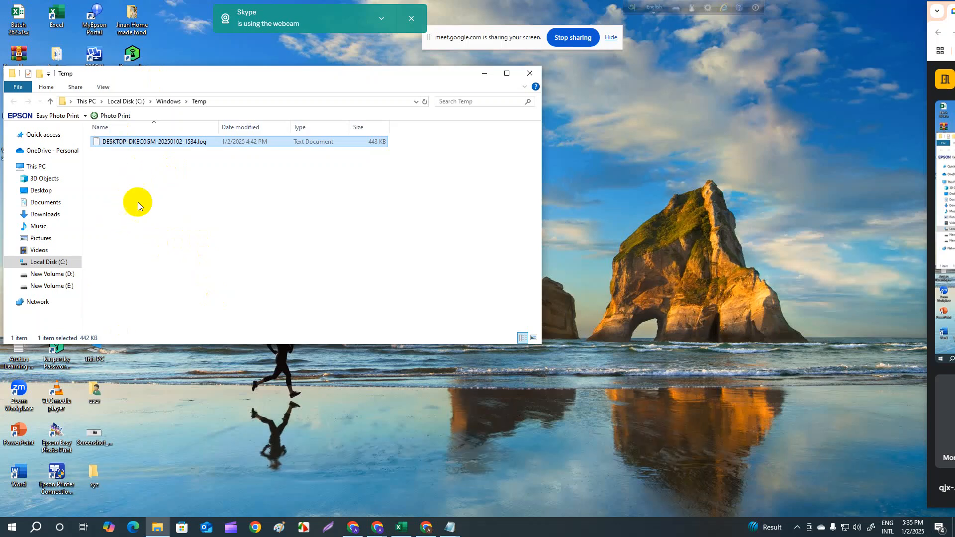
pyautogui.click(578, 160)
# - Reopen the Run dialog, change the temp command to %temp%, and run it to open the AppData Local Temp folder
pyautogui.click(36, 529)
pyautogui.click(128, 333)
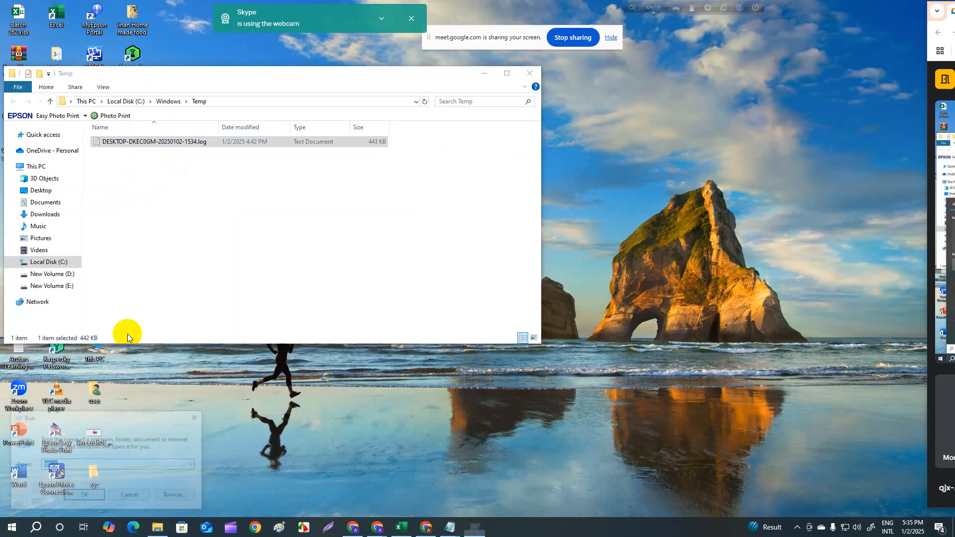
pyautogui.click(61, 466)
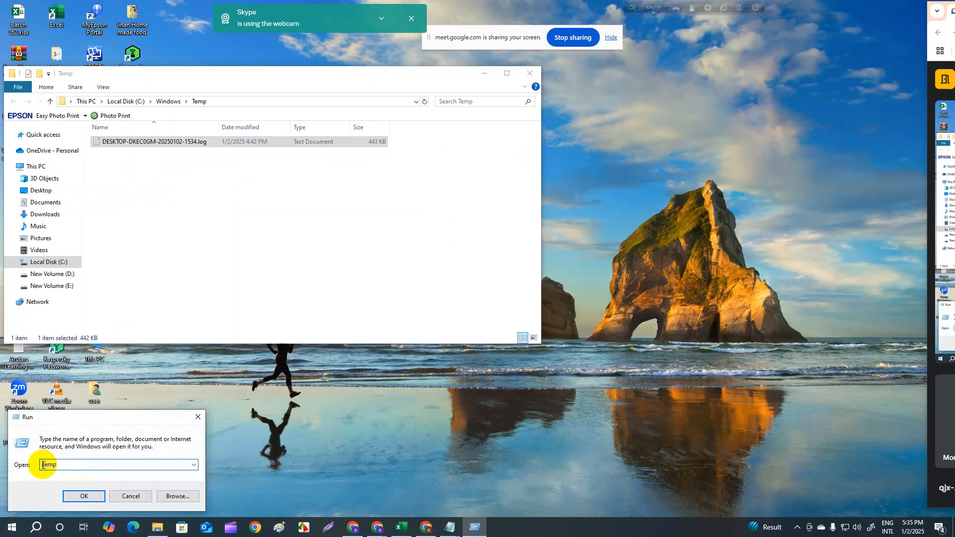
pyautogui.click(44, 465)
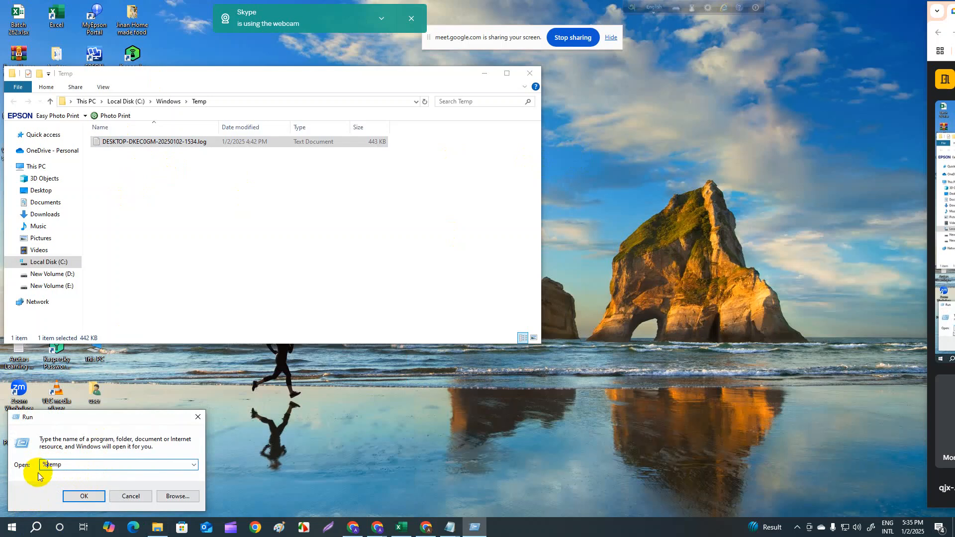
pyautogui.write('%')
pyautogui.click(62, 467)
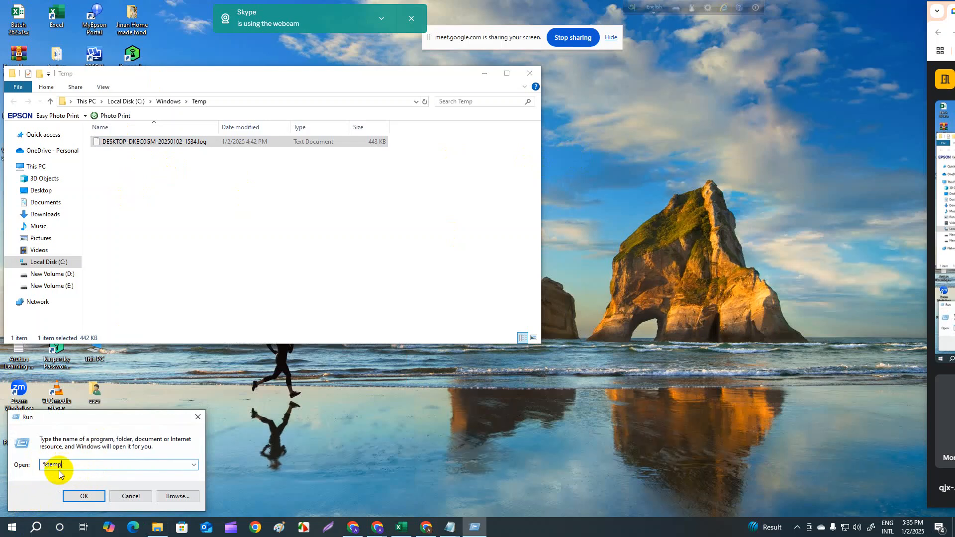
pyautogui.click(94, 496)
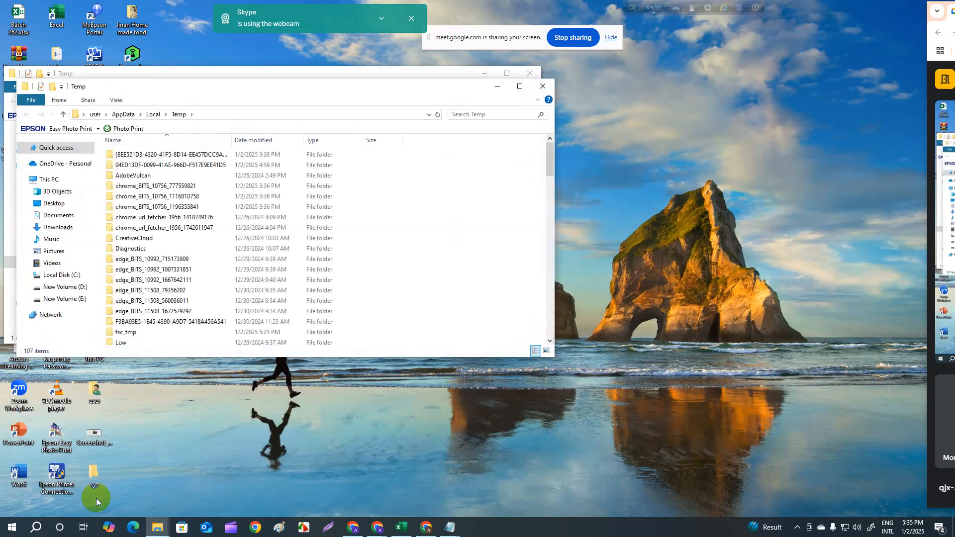
# - Look through the AppData Local Temp folder and delete all its contents, skipping all items that are in use
pyautogui.scroll(-20, 162, 224)
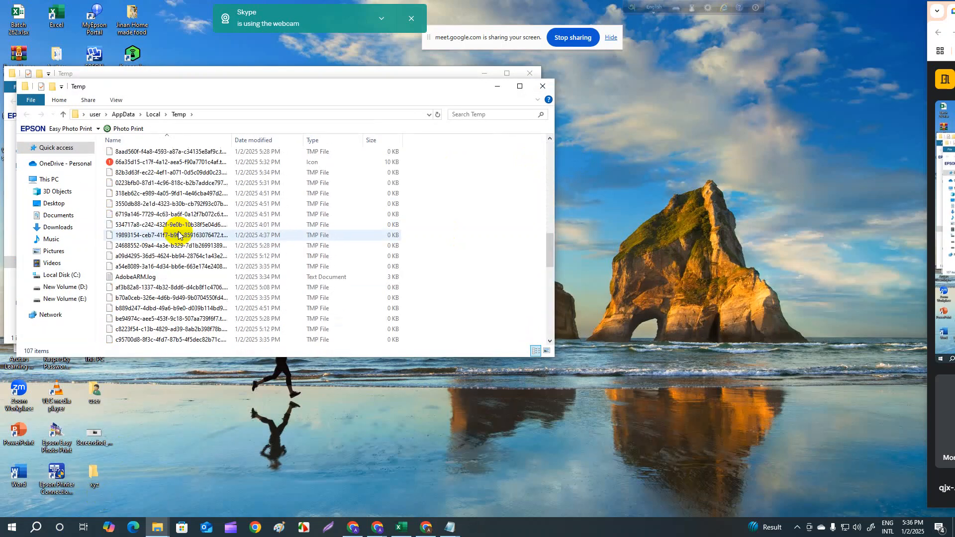
pyautogui.scroll(-7, 179, 232)
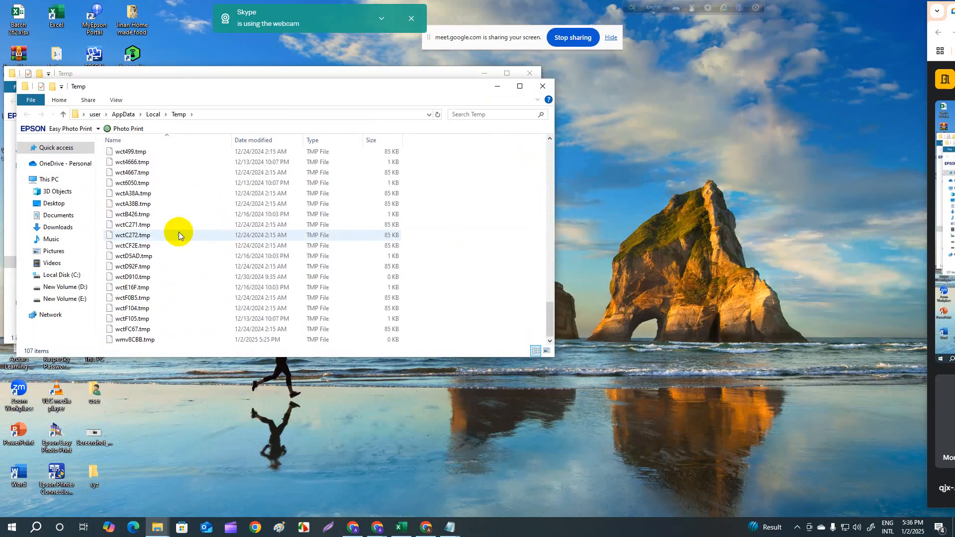
pyautogui.scroll(20, 182, 229)
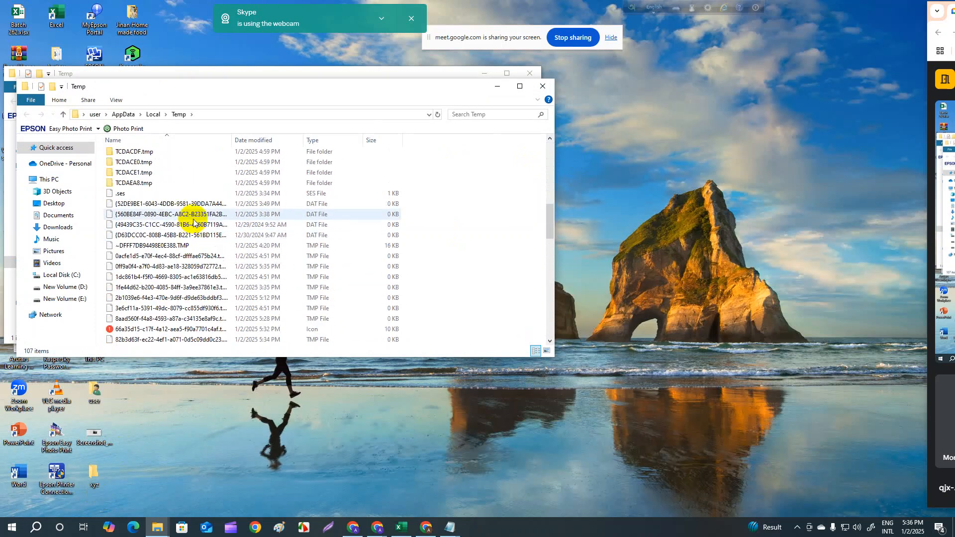
pyautogui.scroll(7, 193, 222)
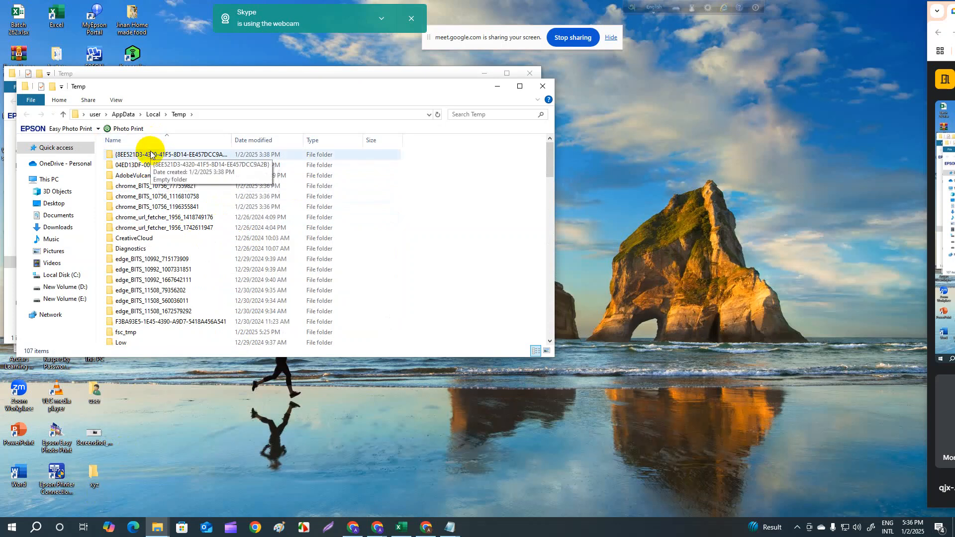
pyautogui.hotkey('ctrl', 'a')
pyautogui.rightClick(156, 207)
pyautogui.click(187, 381)
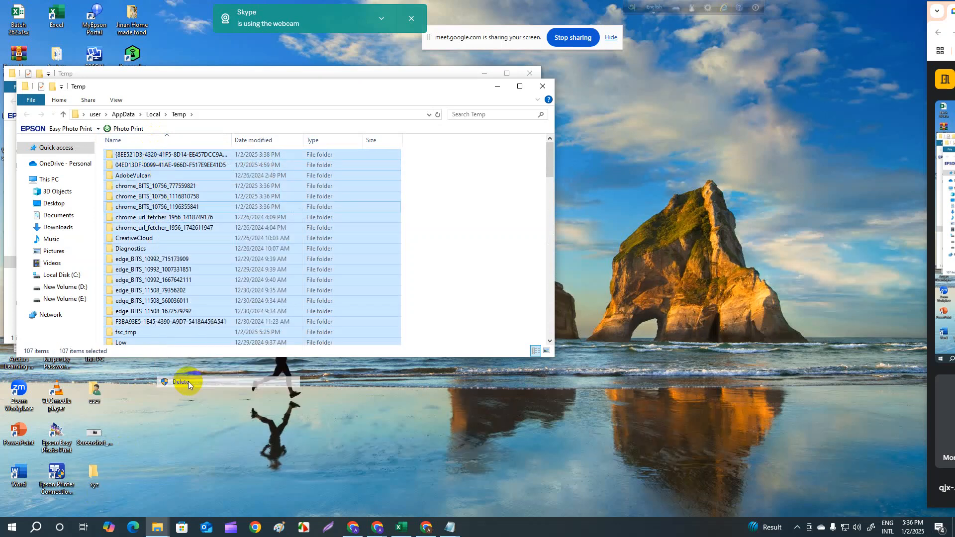
pyautogui.click(494, 237)
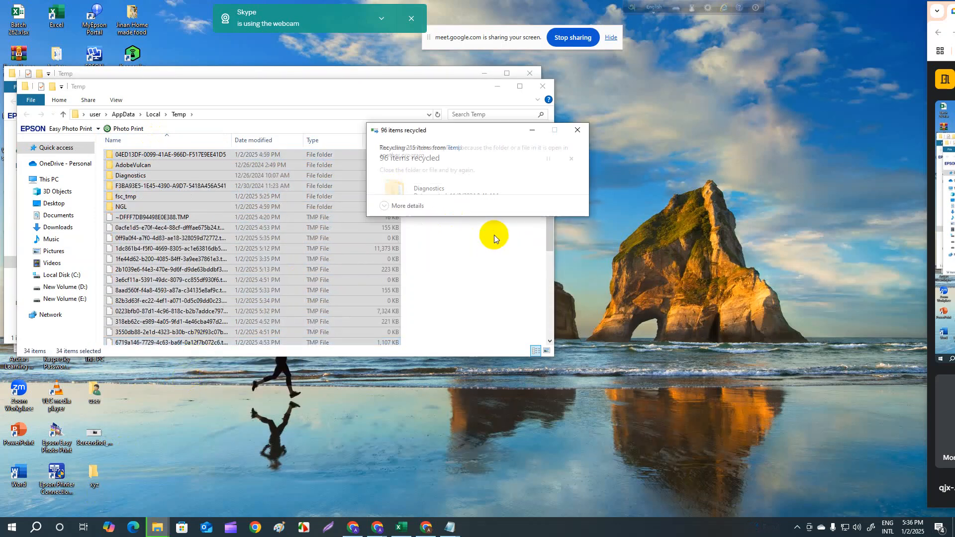
pyautogui.click(495, 237)
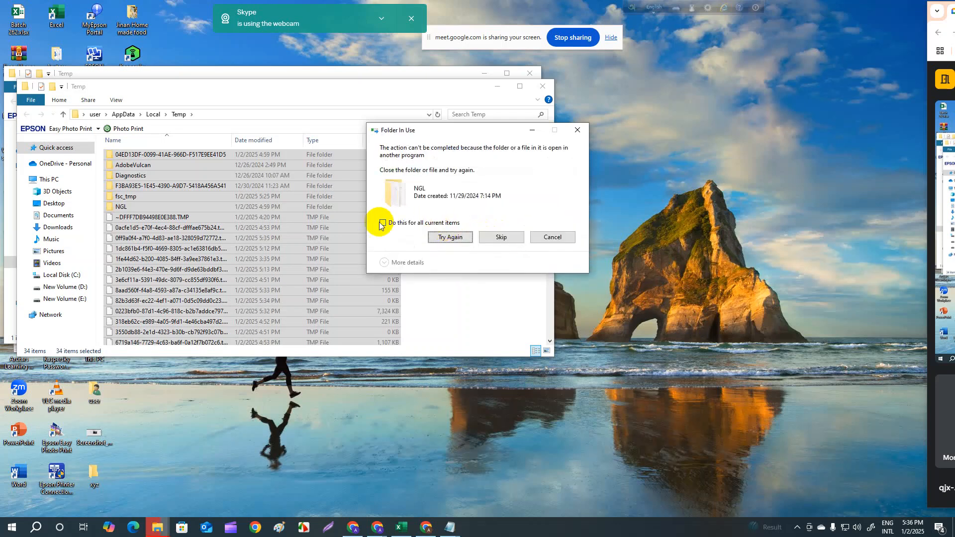
pyautogui.click(384, 224)
pyautogui.click(495, 237)
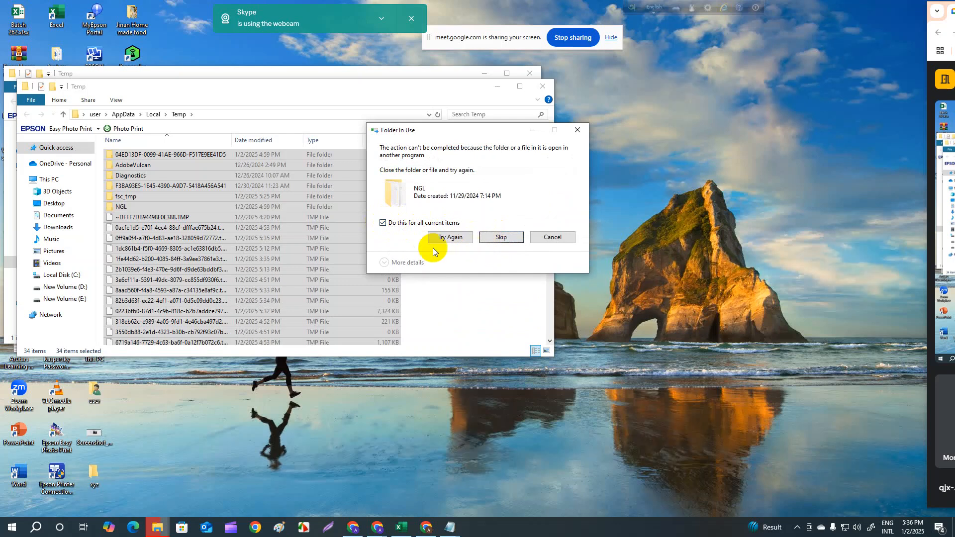
# - Delete all remaining items in the AppData Local Temp folder again, granting administrator permission for protected folders and skipping items in use
pyautogui.click(473, 273)
pyautogui.click(114, 155)
pyautogui.hotkey('ctrl', 'a')
pyautogui.rightClick(136, 170)
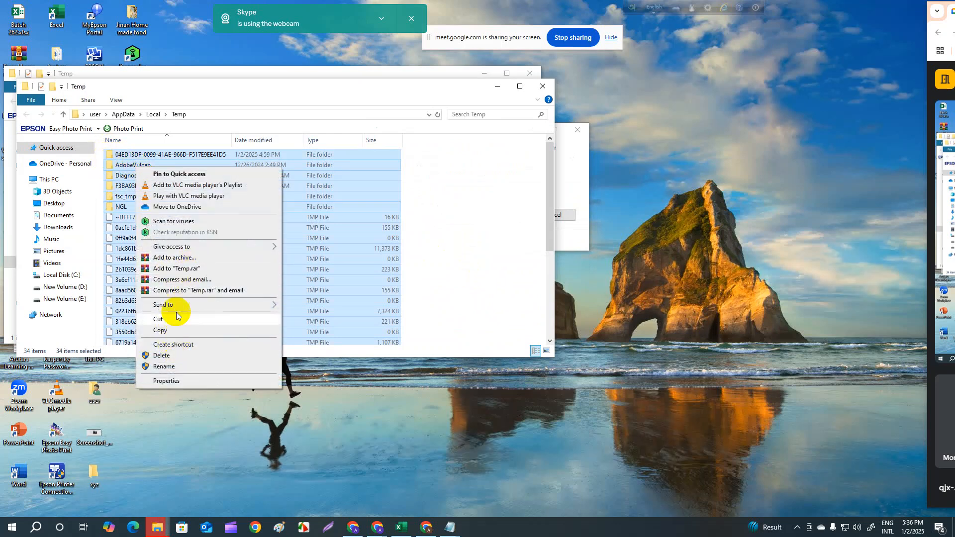
pyautogui.click(178, 356)
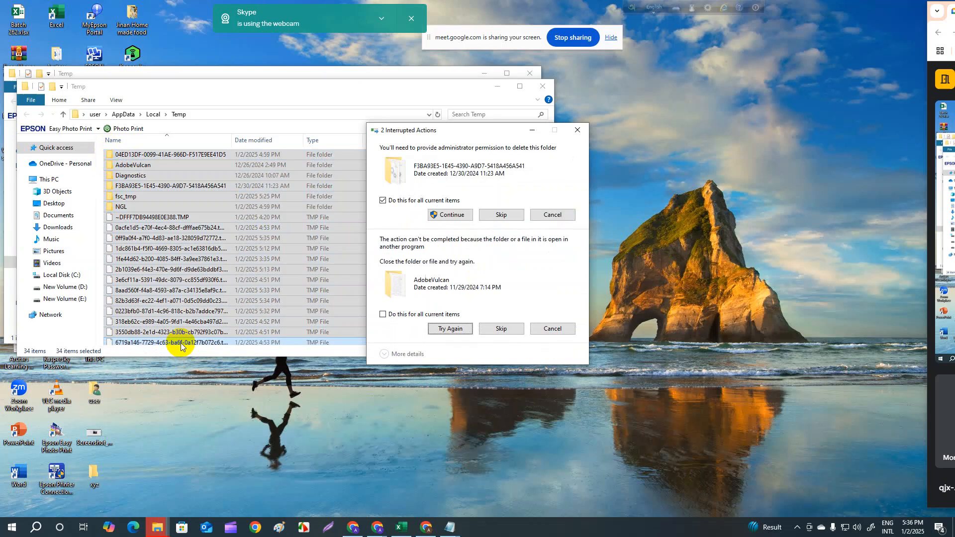
pyautogui.click(440, 215)
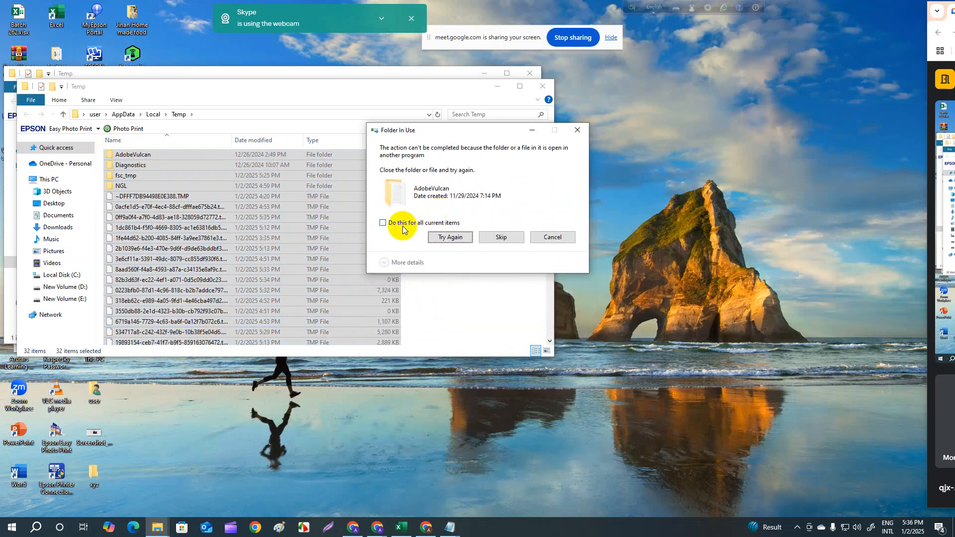
pyautogui.click(501, 239)
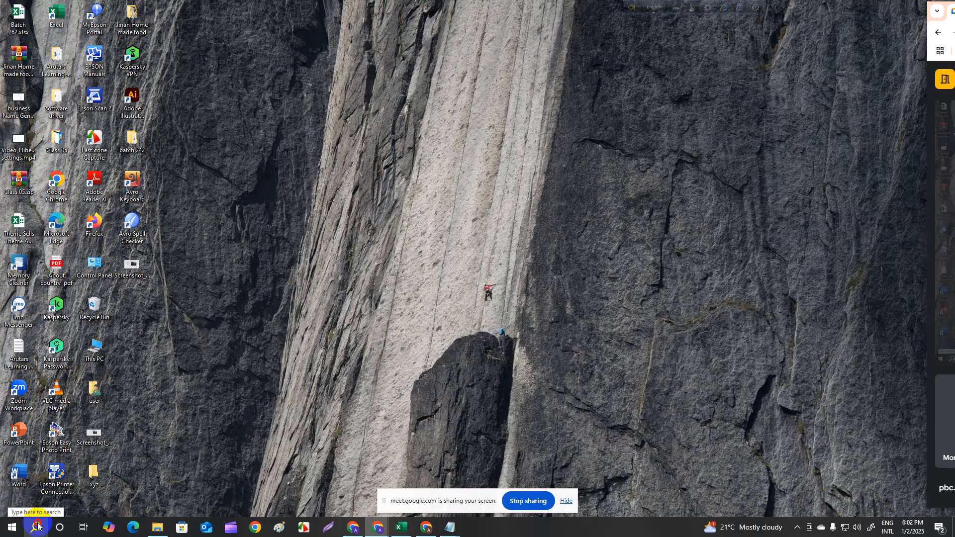
# - Open the Run dialog, replace the existing command with tree, and show the available drives in File Explorer
pyautogui.click(36, 527)
pyautogui.click(70, 362)
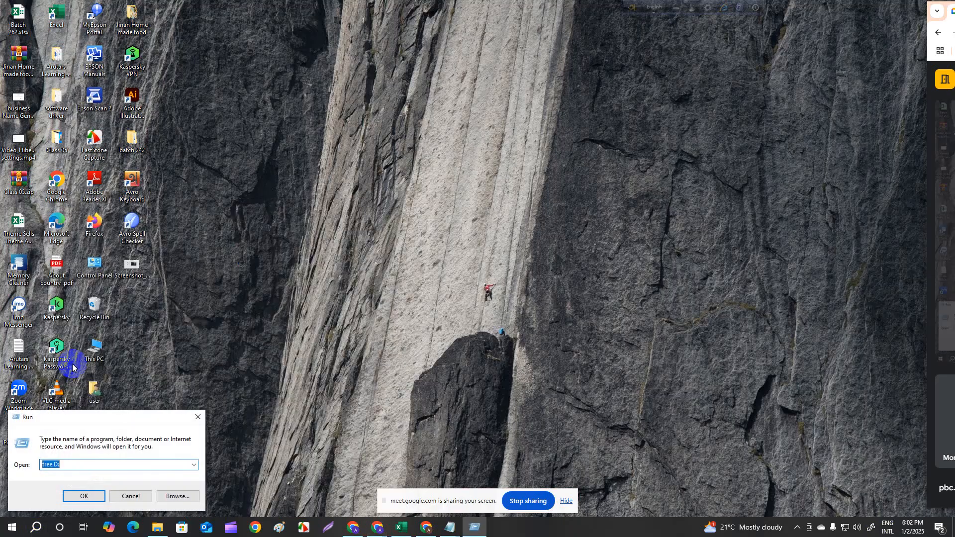
pyautogui.click(66, 465)
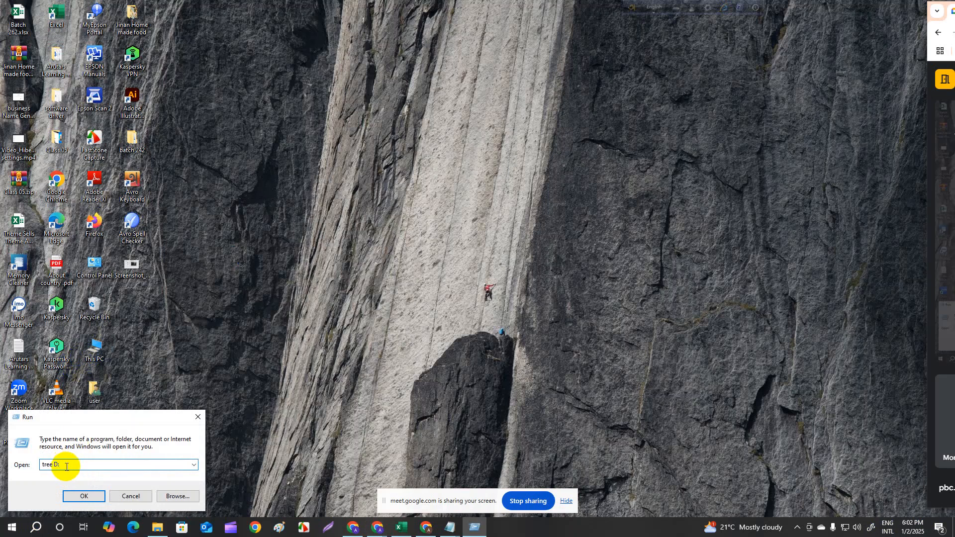
pyautogui.moveTo(65, 465); pyautogui.dragTo(11, 462)
pyautogui.press('BackSpace')
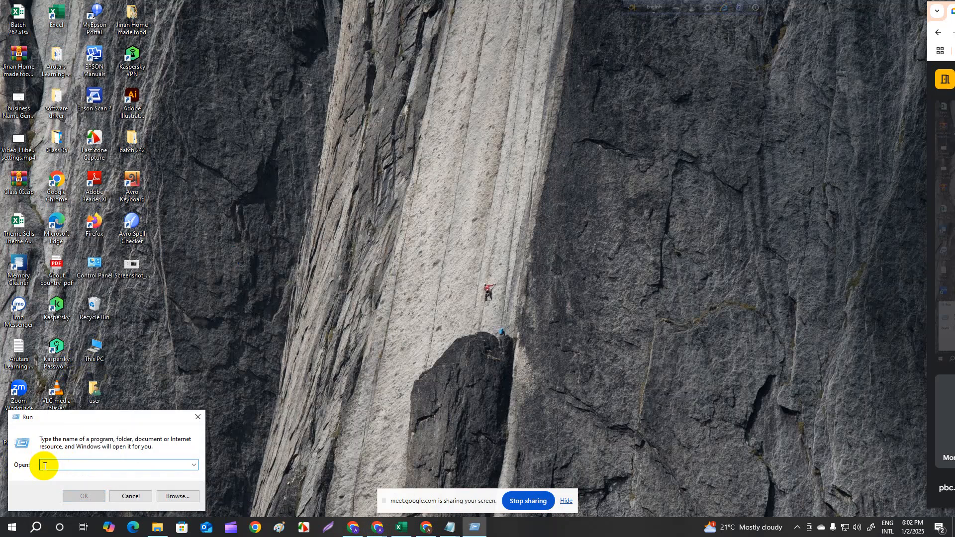
pyautogui.write('tree')
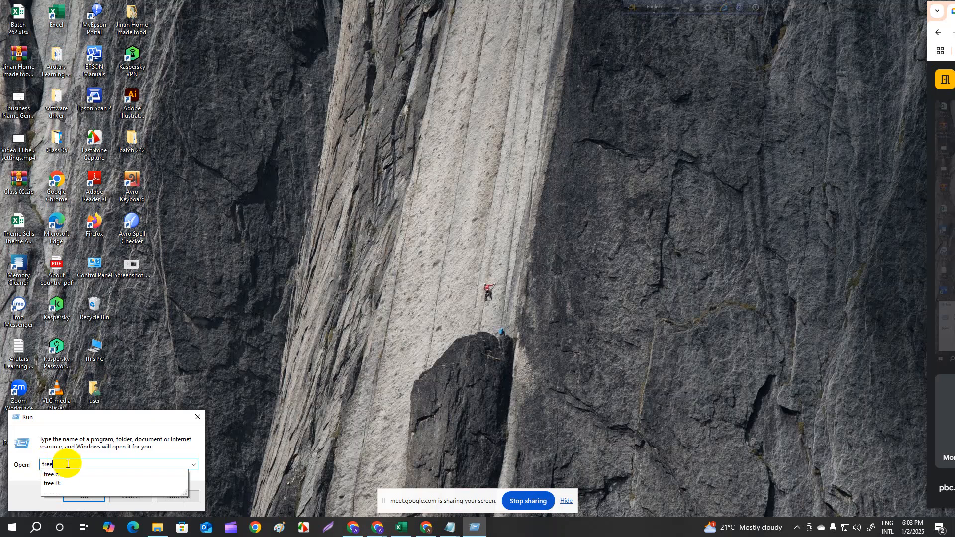
pyautogui.click(129, 511)
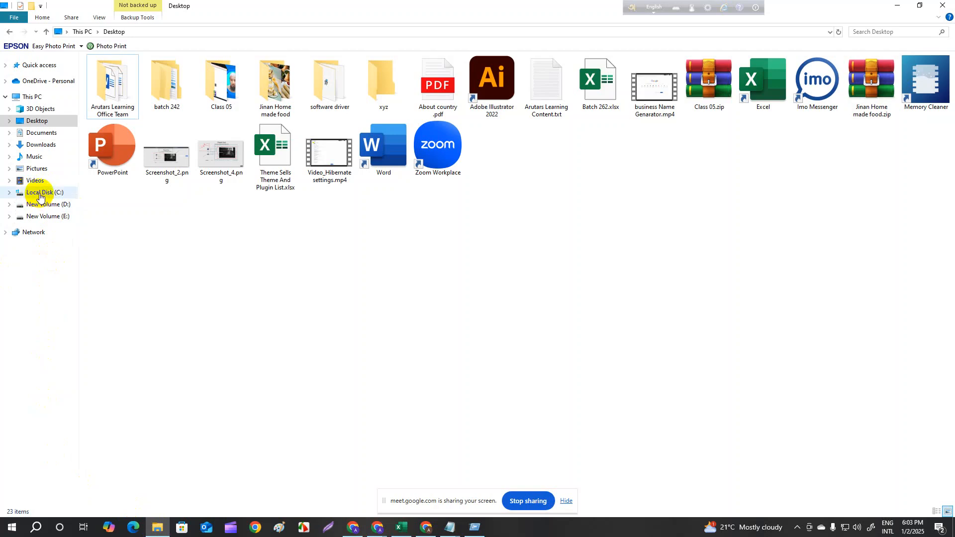
# - Return to the Run dialog, complete the command as tree c:, and run it
pyautogui.click(38, 528)
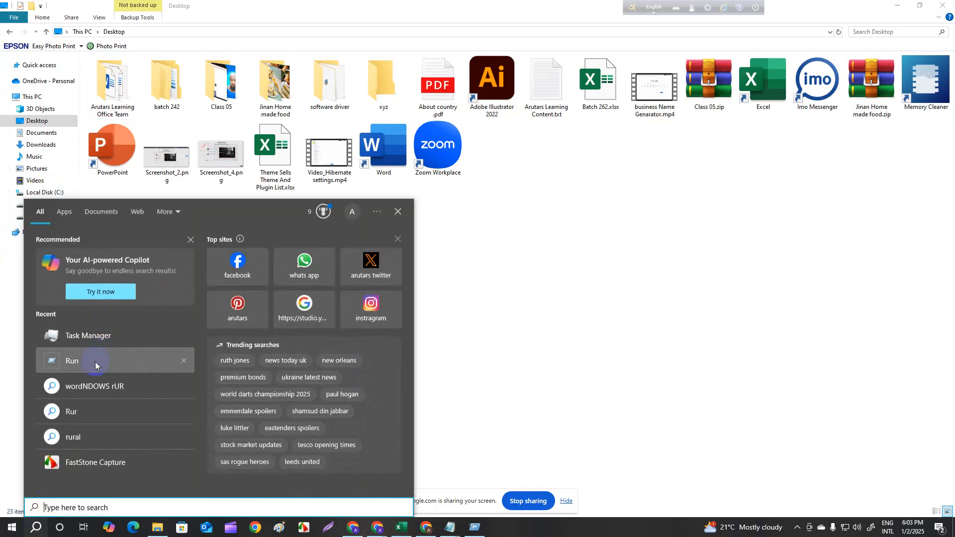
pyautogui.click(95, 362)
pyautogui.click(68, 467)
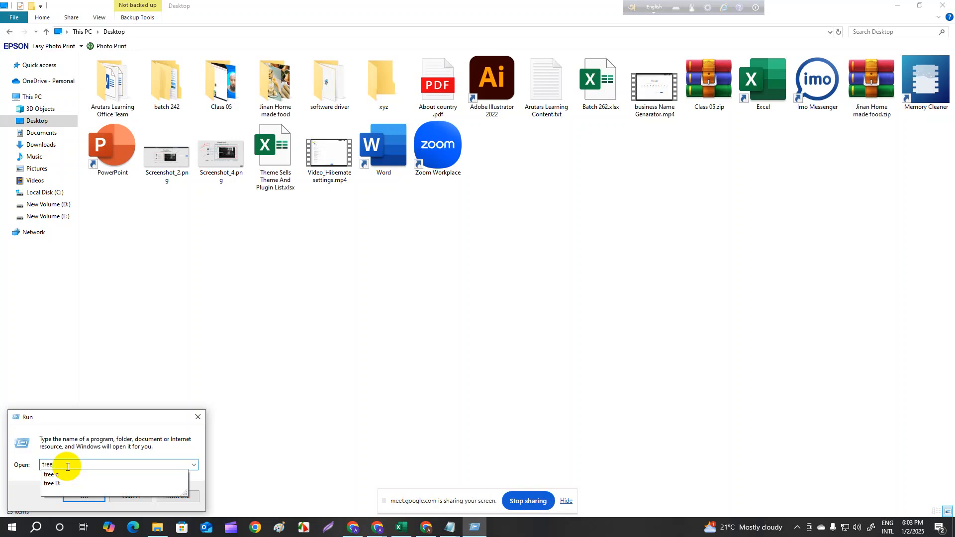
pyautogui.write('c')
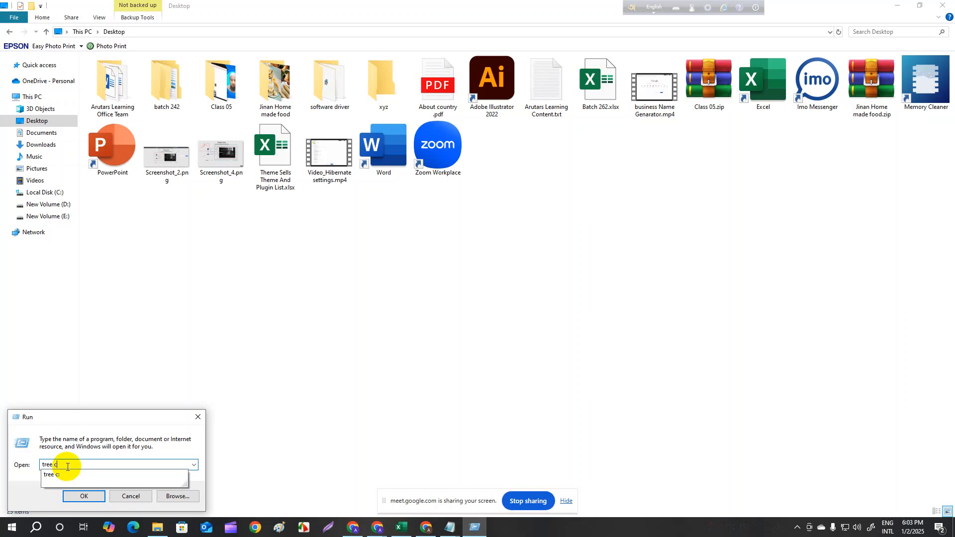
pyautogui.write(':')
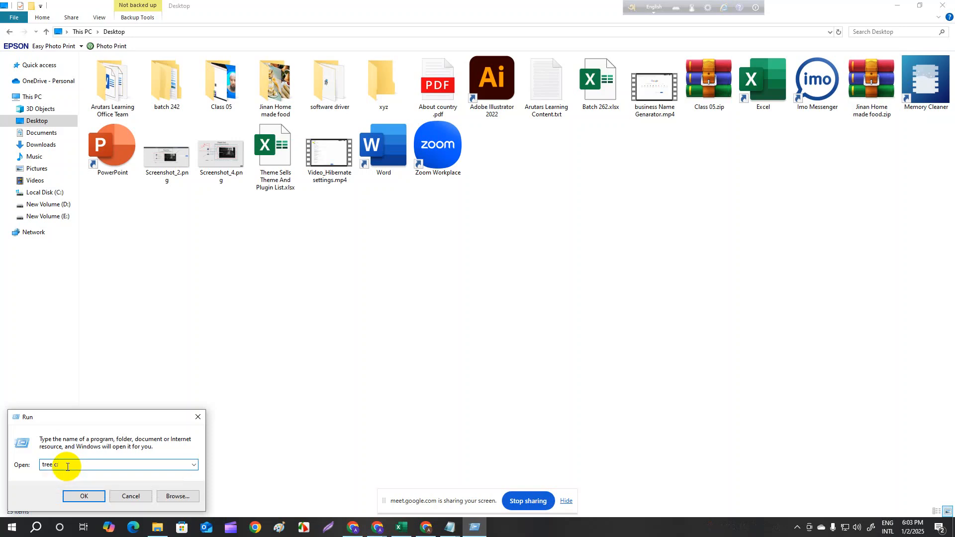
pyautogui.click(78, 494)
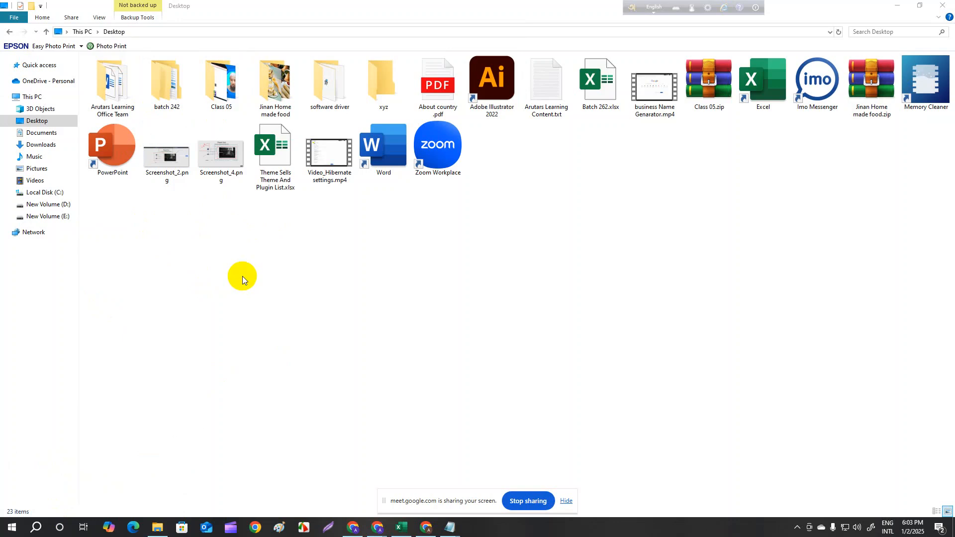
# - Reopen the Run dialog, re-enter the drive in the tree command, and run it again
pyautogui.click(35, 527)
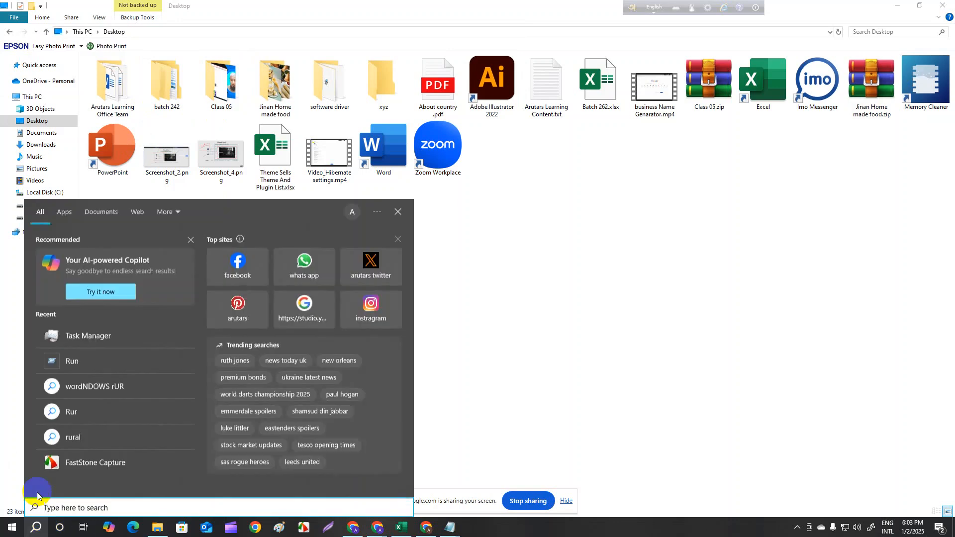
pyautogui.click(81, 359)
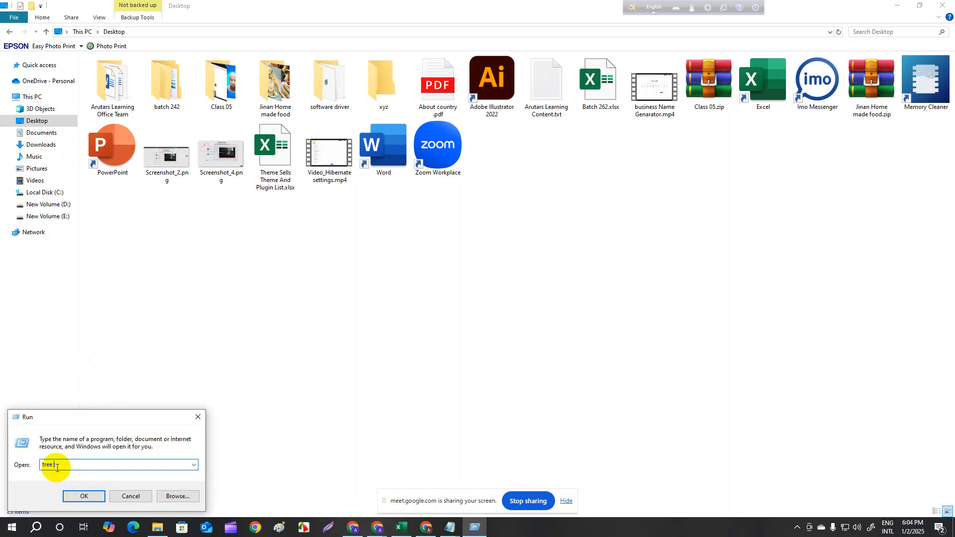
pyautogui.write(':')
pyautogui.click(75, 496)
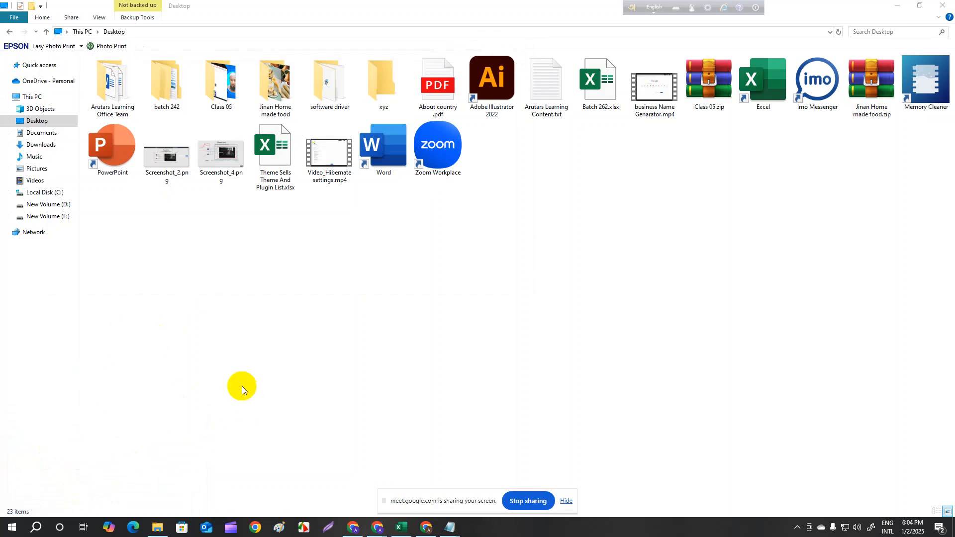
# - Open the Run dialog, change the drive in the tree command to E:, and run it
pyautogui.click(36, 527)
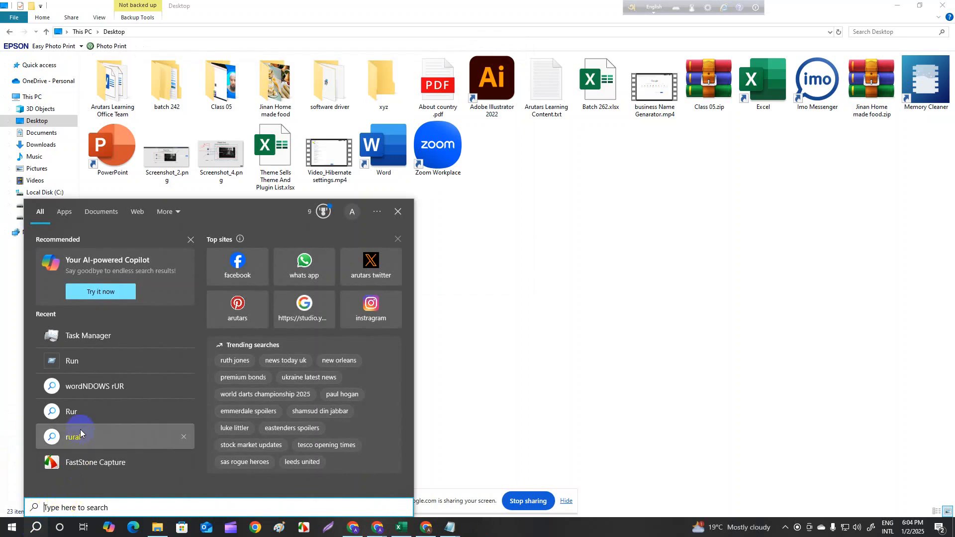
pyautogui.click(93, 355)
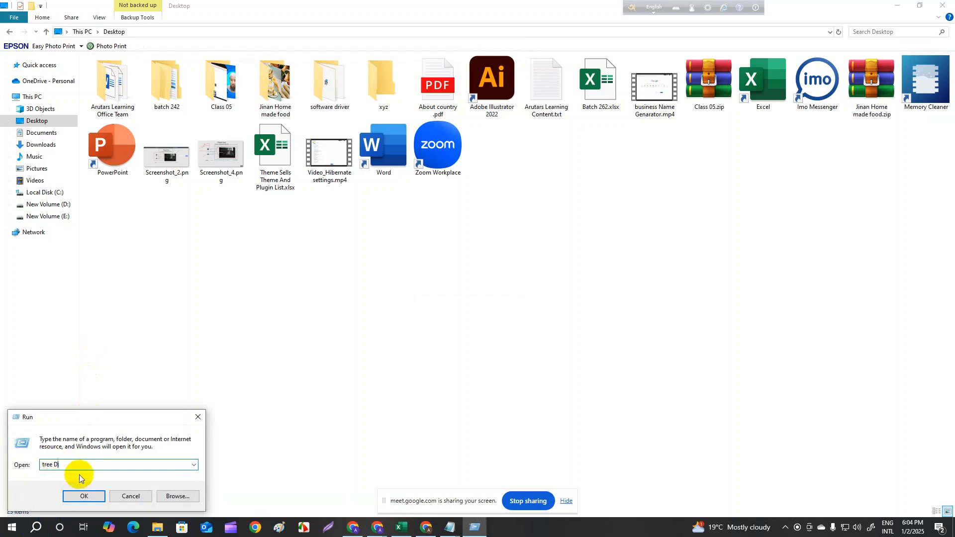
pyautogui.press('BackSpace')
pyautogui.press('BackSpace')
pyautogui.write('E:')
pyautogui.click(84, 496)
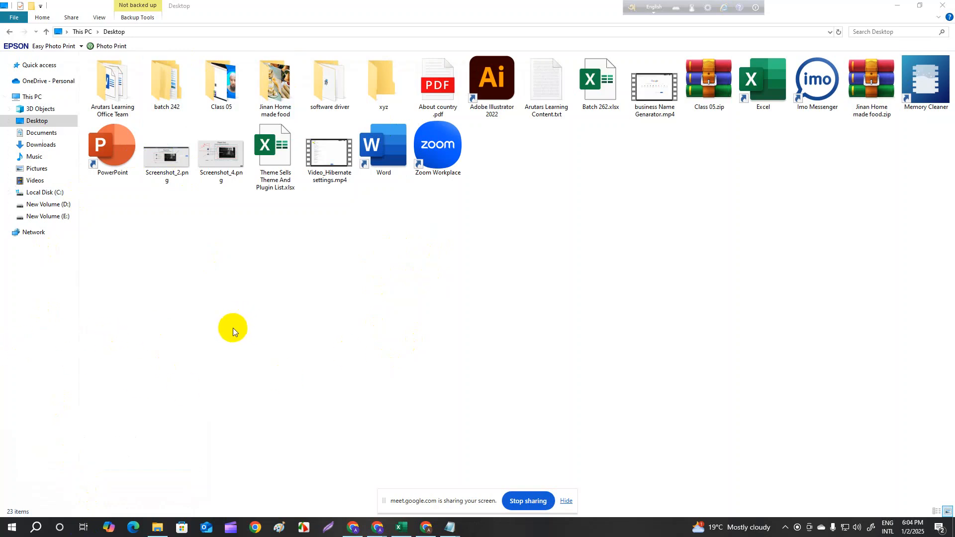
# - Open the properties of Local Disk (C:) from This PC and start Disk Clean-up for the drive
pyautogui.rightClick(58, 195)
pyautogui.click(30, 196)
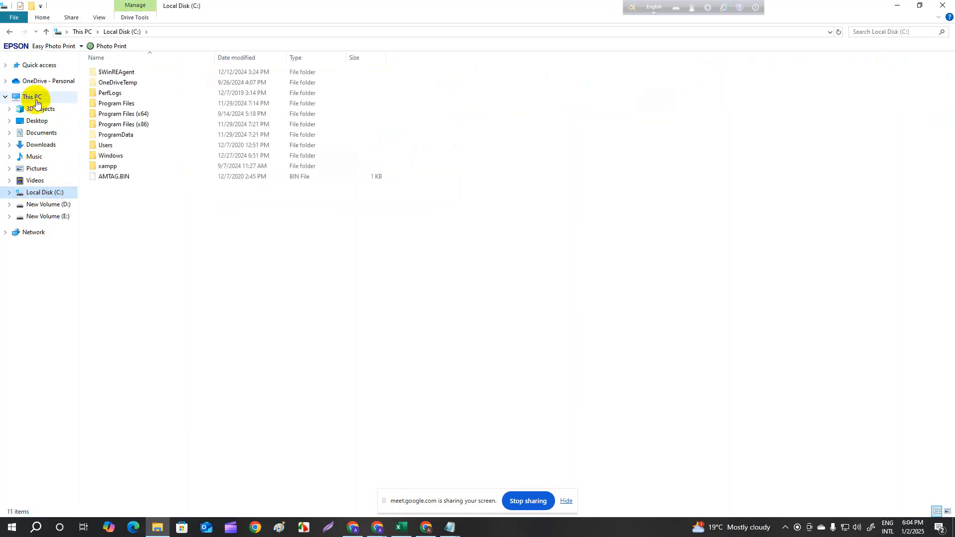
pyautogui.click(37, 97)
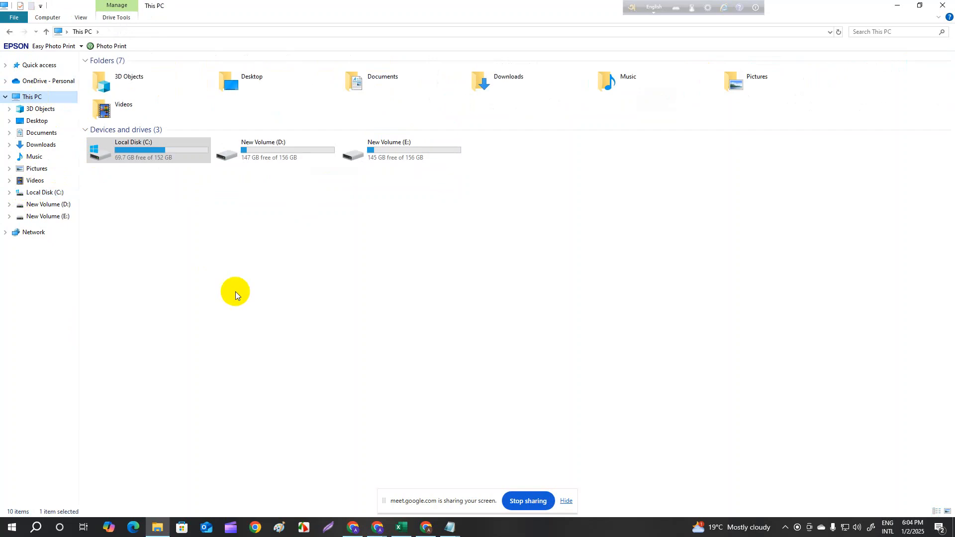
pyautogui.click(160, 154)
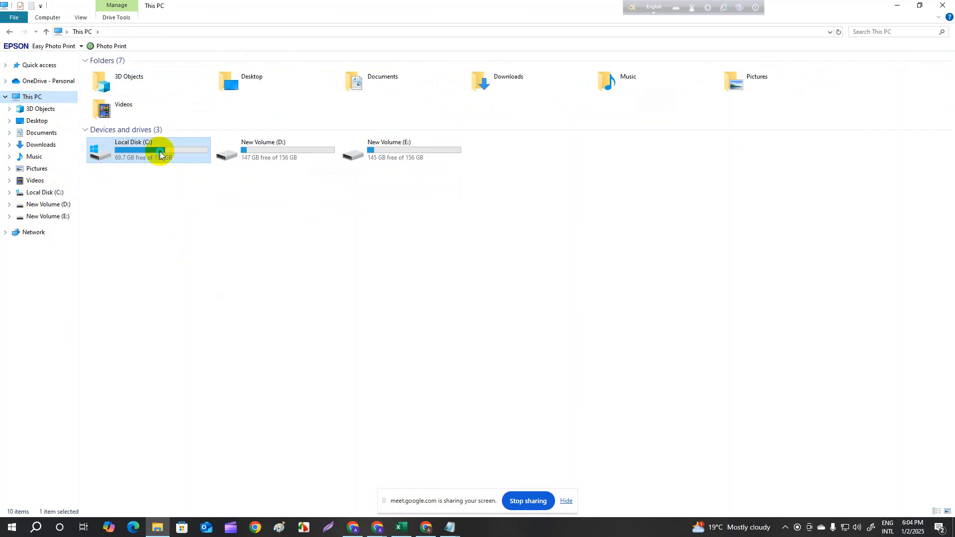
pyautogui.rightClick(159, 154)
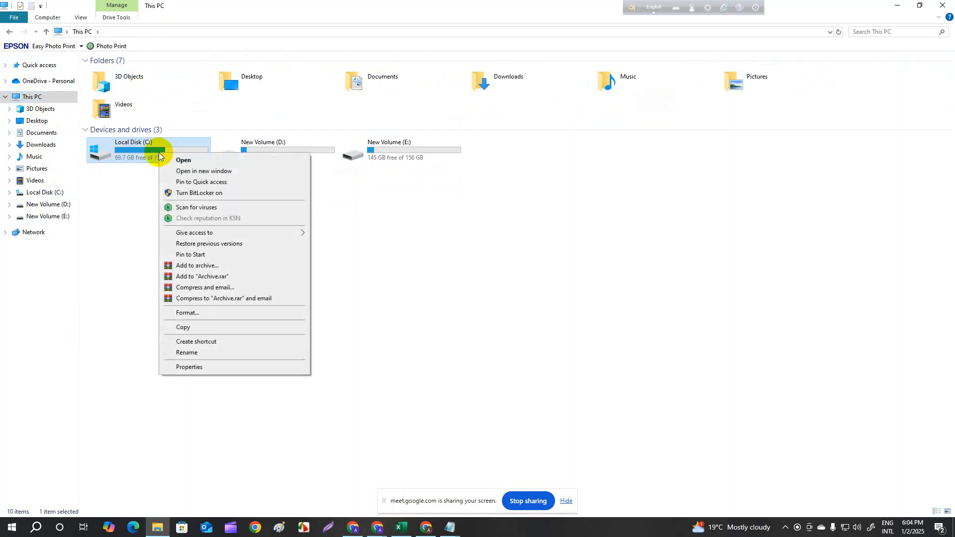
pyautogui.click(231, 369)
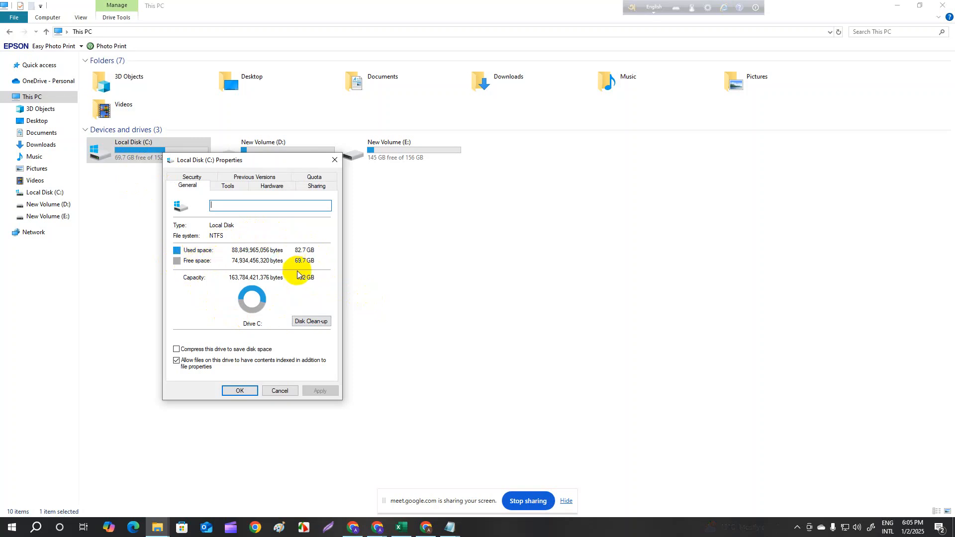
pyautogui.click(308, 322)
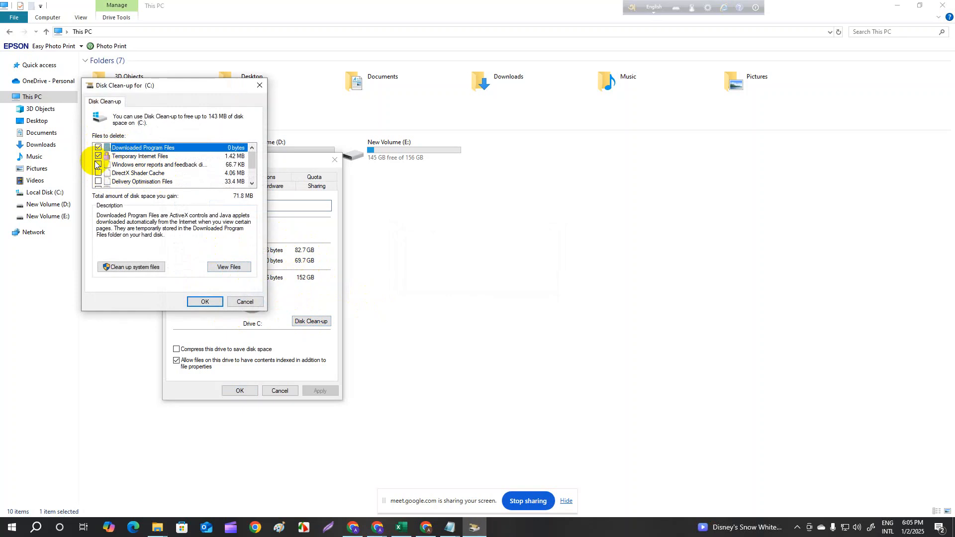
# - Mark Windows error reports, DirectX Shader Cache, Delivery Optimisation Files, Recycle Bin and Temporary files for deletion, and review the list
pyautogui.scroll(-1, 154, 175)
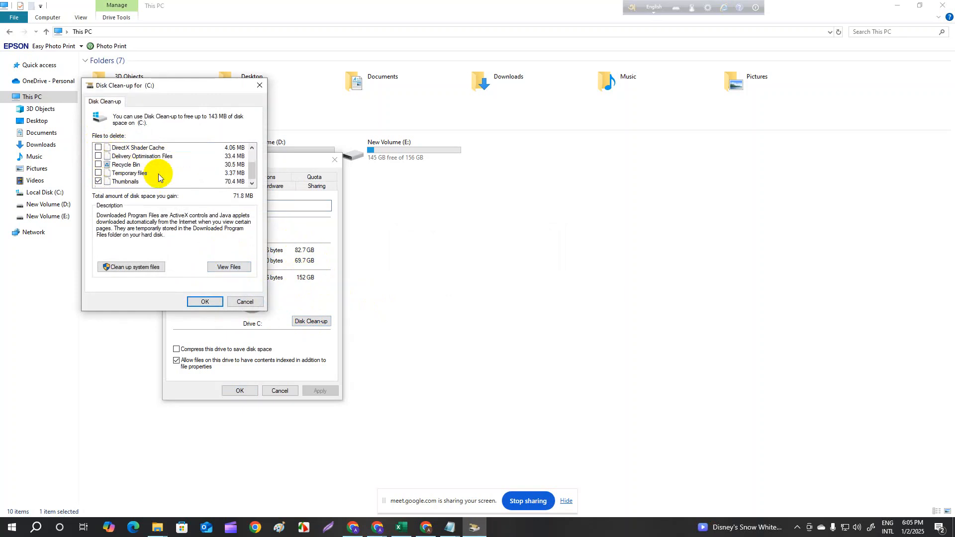
pyautogui.scroll(1, 158, 175)
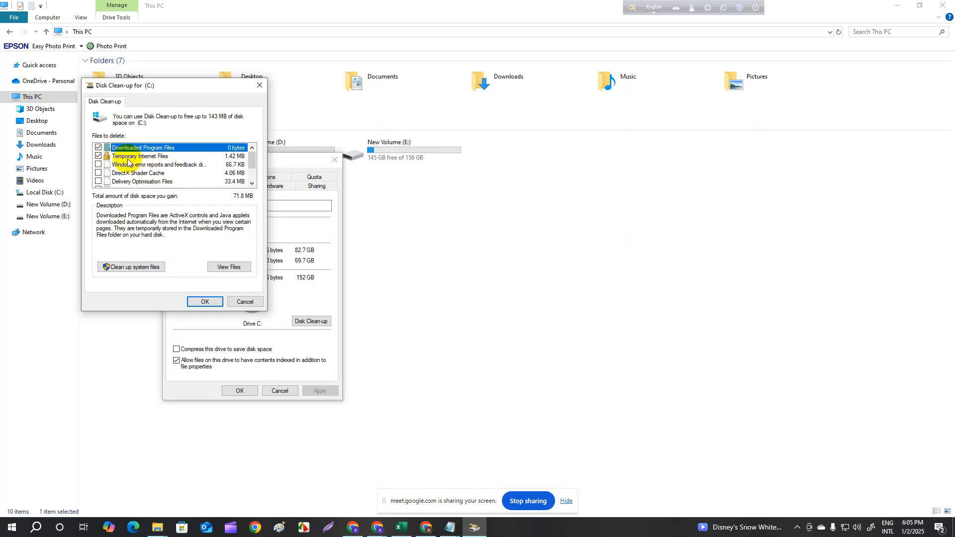
pyautogui.click(98, 172)
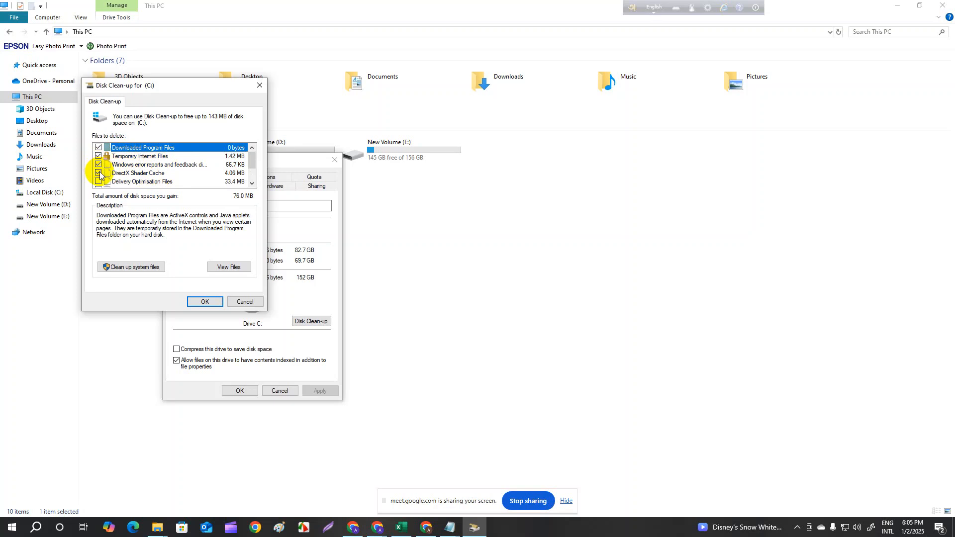
pyautogui.scroll(-1, 104, 177)
pyautogui.click(99, 156)
pyautogui.click(99, 164)
pyautogui.click(99, 173)
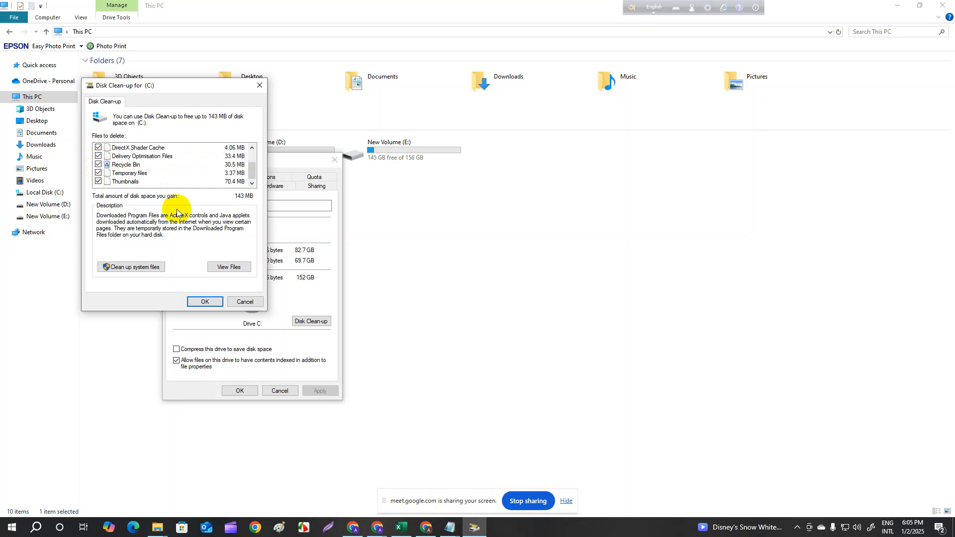
pyautogui.scroll(1, 166, 180)
pyautogui.scroll(-1, 166, 175)
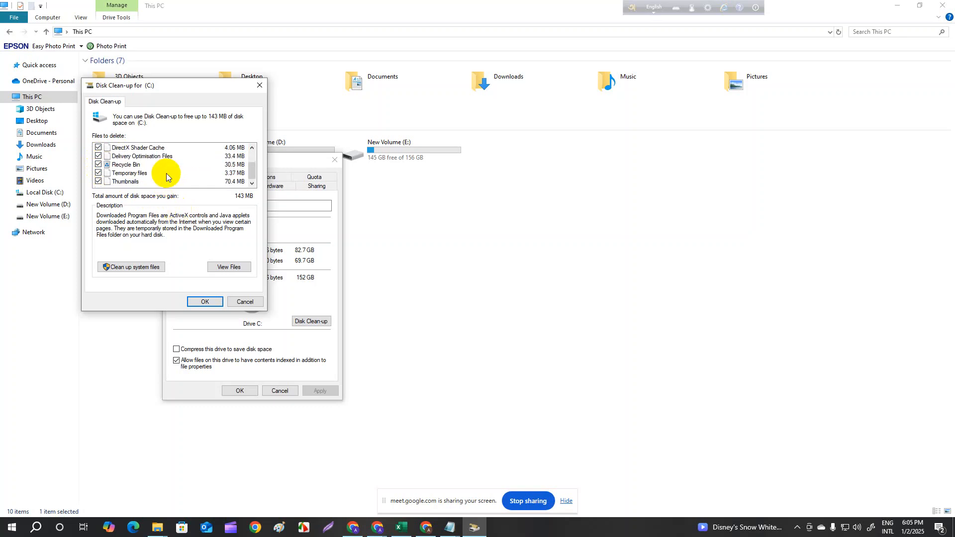
# - Rescan drive C: including system files, permanently delete the preselected files, and close the drive's properties while the clean-up runs
pyautogui.click(122, 268)
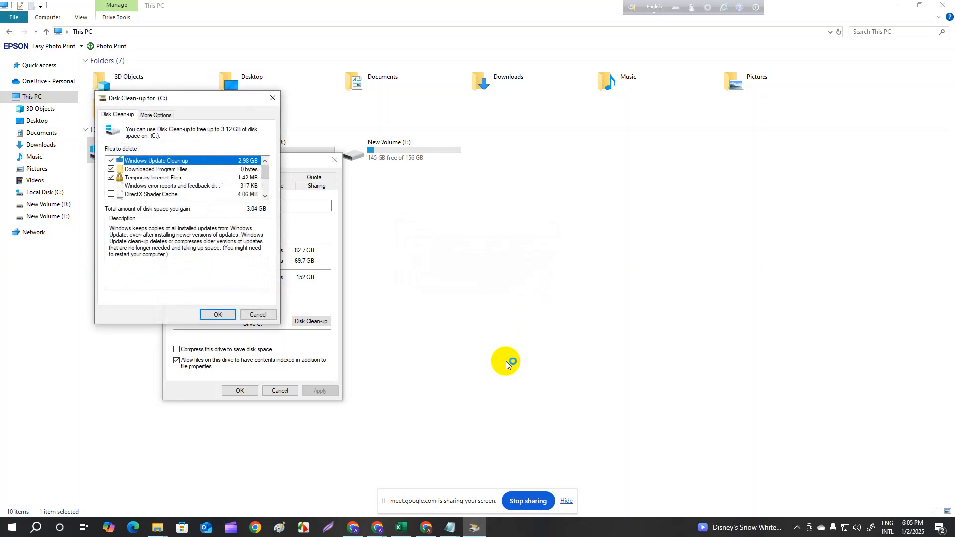
pyautogui.click(227, 314)
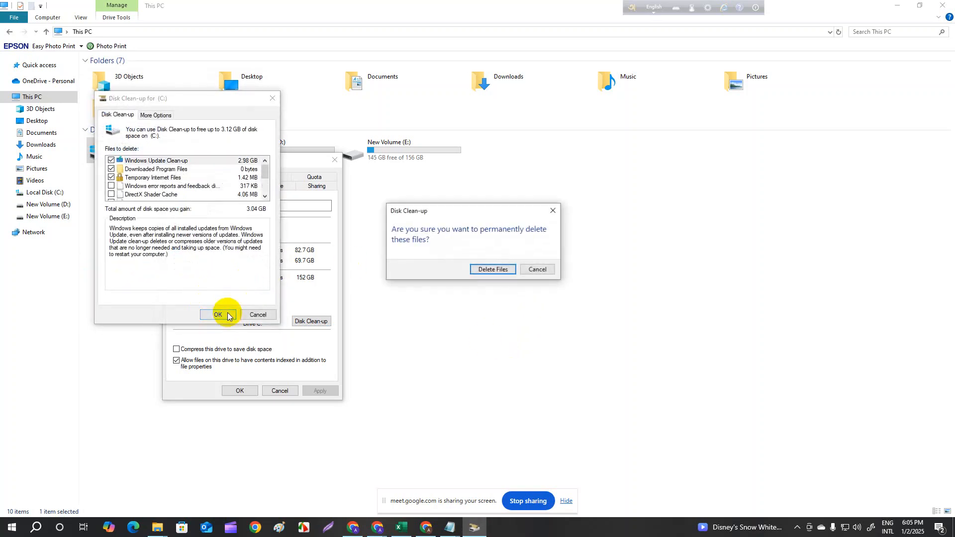
pyautogui.click(493, 269)
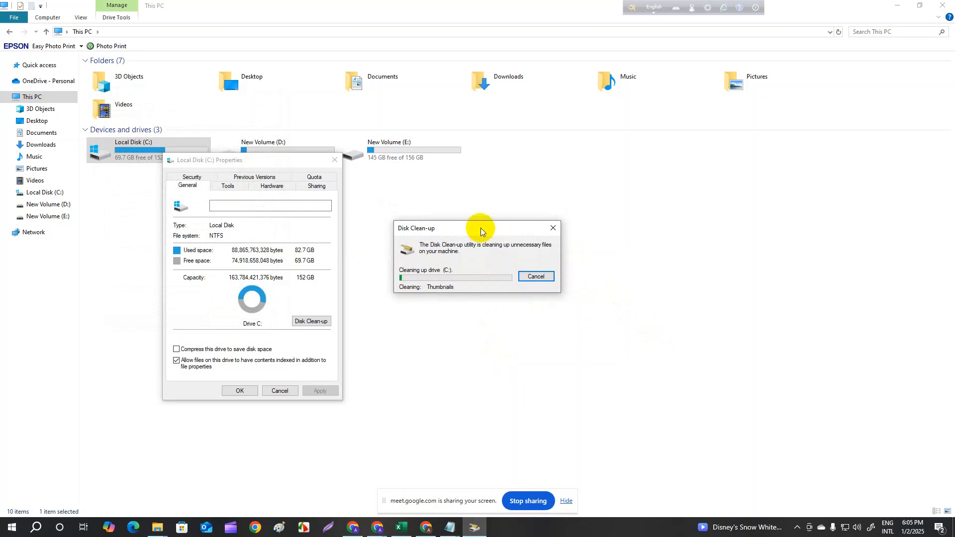
pyautogui.moveTo(487, 231); pyautogui.dragTo(810, 151)
pyautogui.click(334, 160)
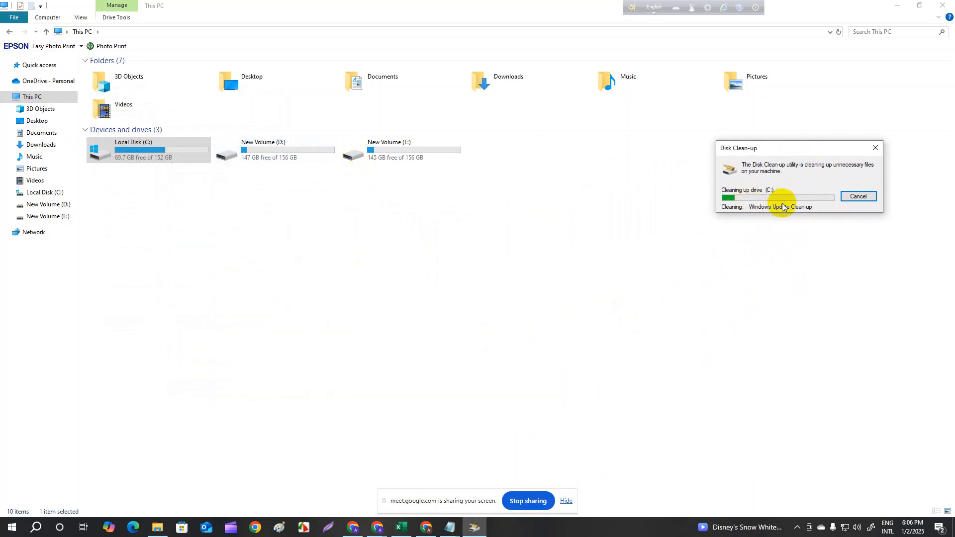
# - Open the properties of New Volume (D:) and start Disk Clean-up for the drive
pyautogui.rightClick(289, 148)
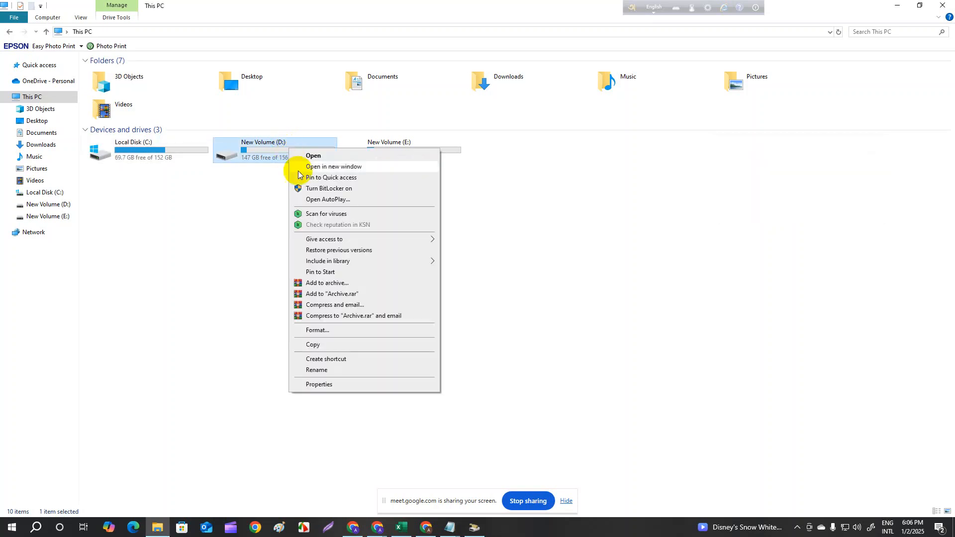
pyautogui.click(348, 385)
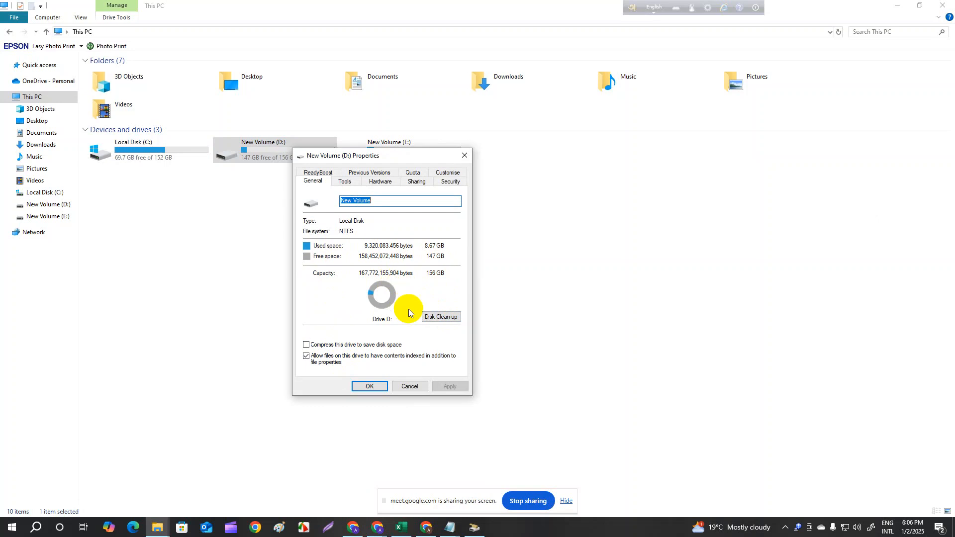
pyautogui.click(441, 319)
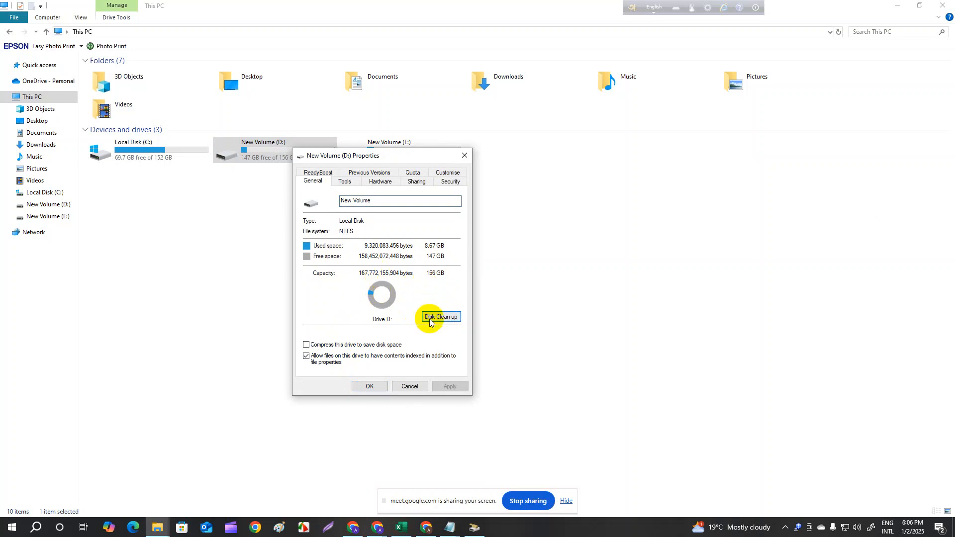
# - Try to compress drive D:, including subfolders and files, to save disk space, and dismiss the administrator permission request
pyautogui.click(306, 345)
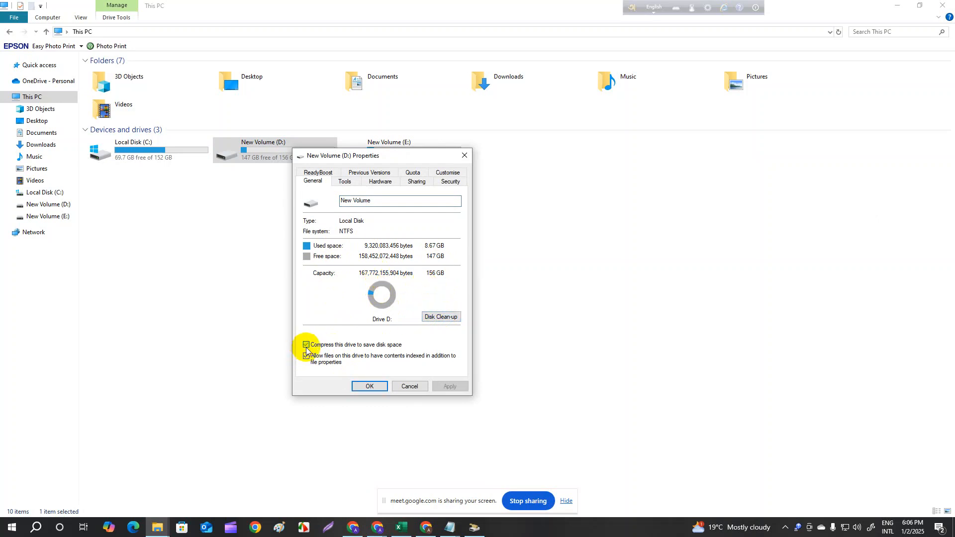
pyautogui.click(369, 387)
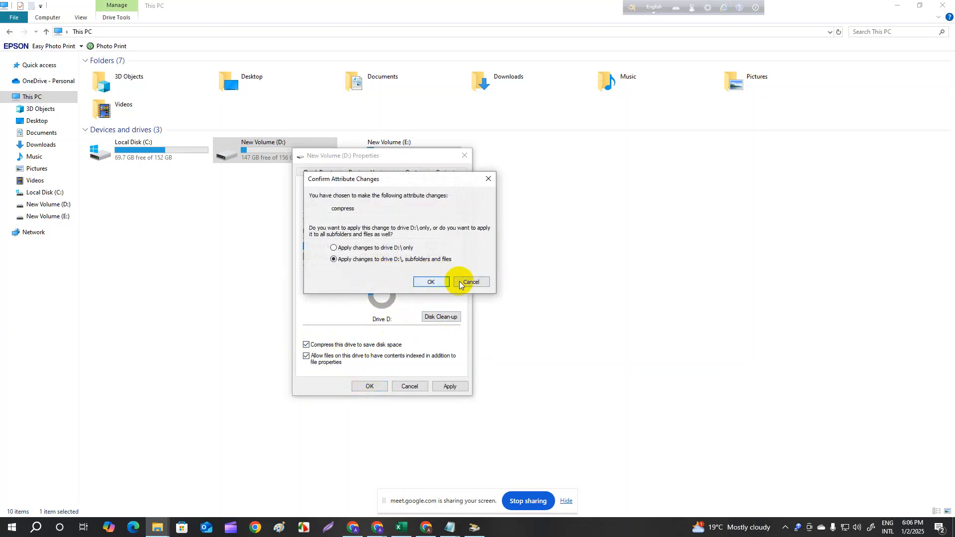
pyautogui.click(434, 280)
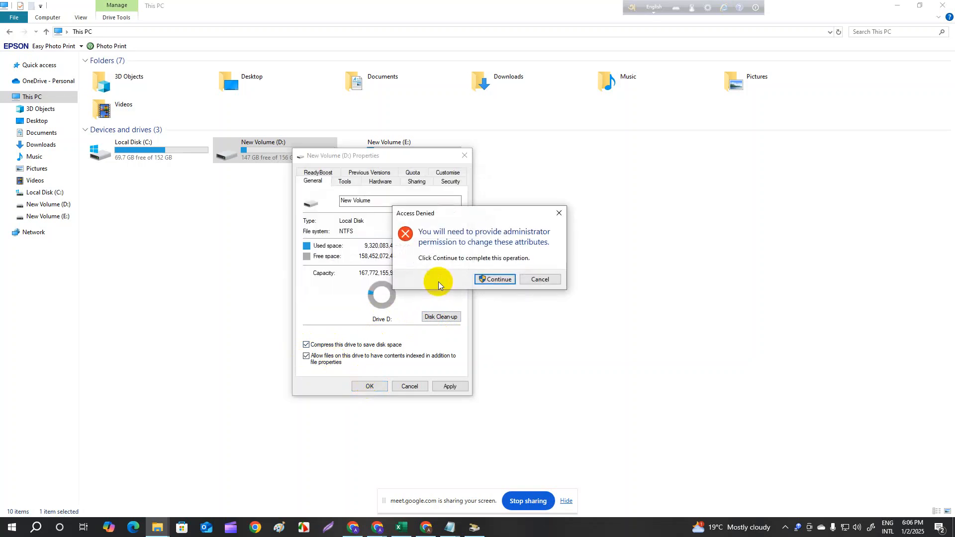
pyautogui.click(559, 213)
# - Turn off compression for drive D:, its subfolders and files, and cancel the process while the attributes are being applied
pyautogui.rightClick(326, 158)
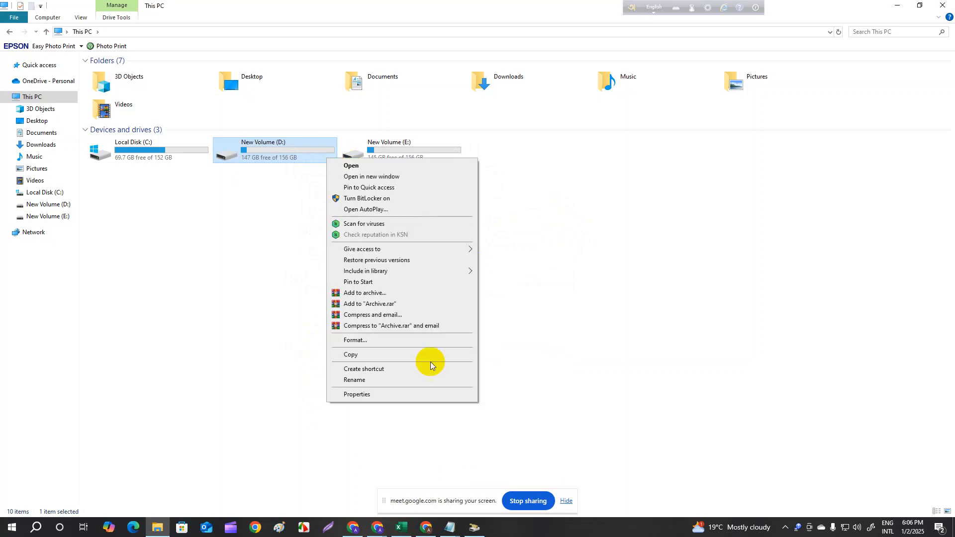
pyautogui.click(418, 397)
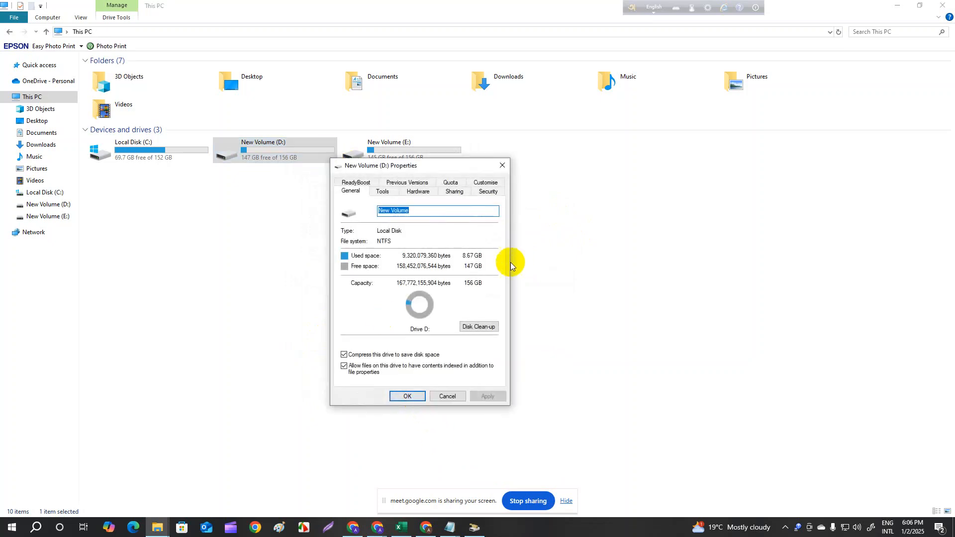
pyautogui.click(344, 355)
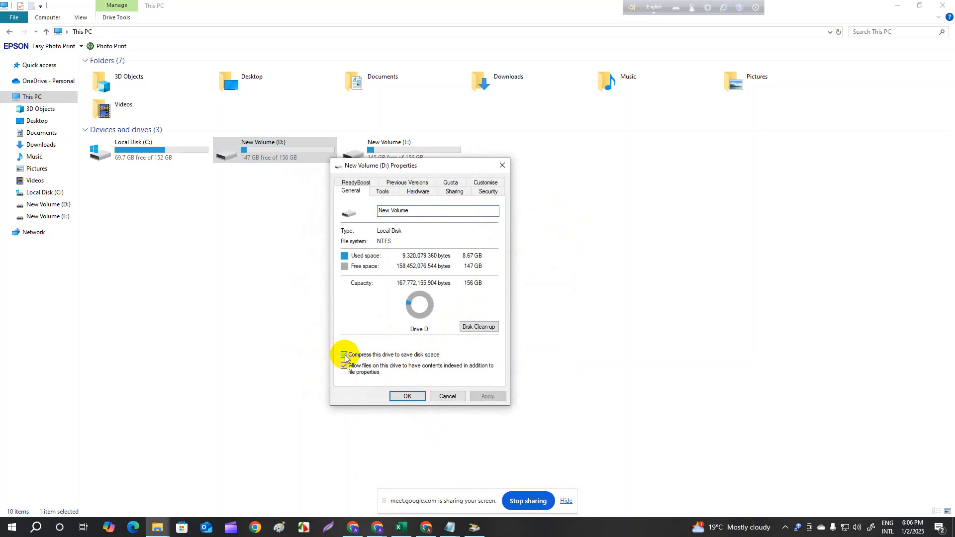
pyautogui.click(407, 397)
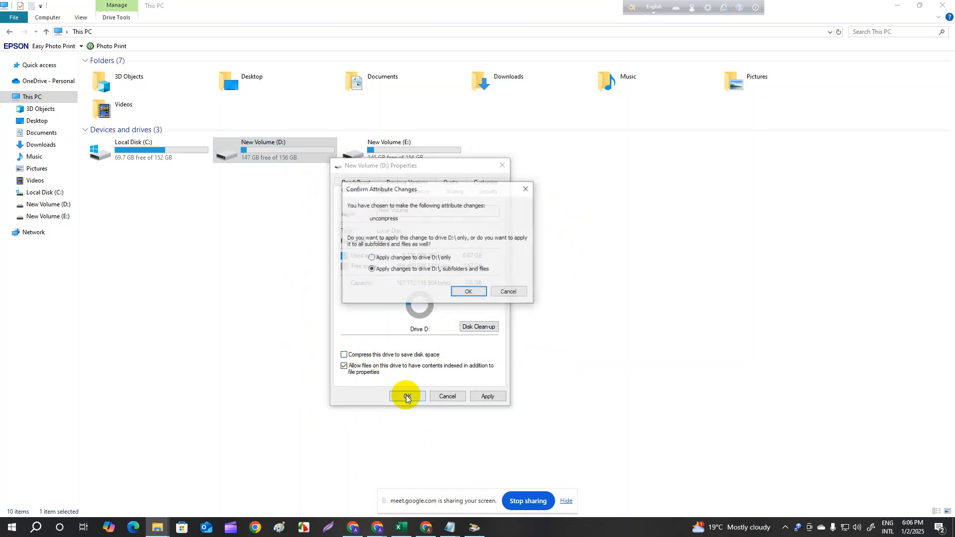
pyautogui.click(464, 292)
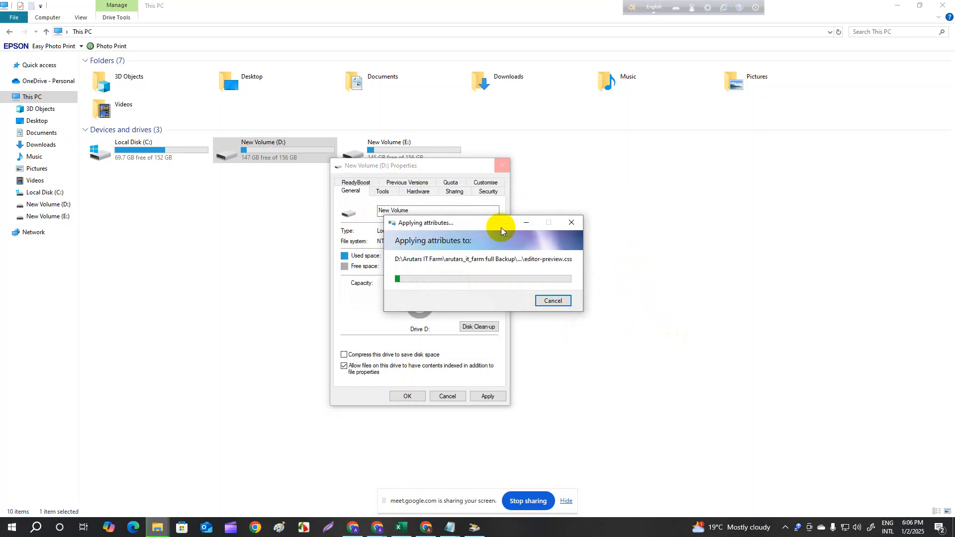
pyautogui.moveTo(492, 224); pyautogui.dragTo(750, 183)
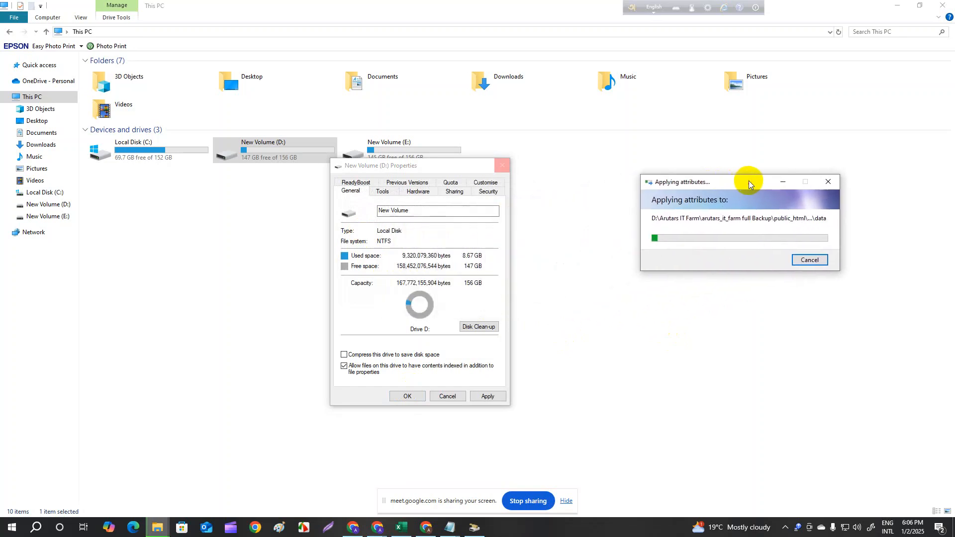
pyautogui.click(815, 259)
# - Open the properties of New Volume (E:), start Disk Clean-up for the drive, and close the properties
pyautogui.click(376, 155)
pyautogui.rightClick(375, 155)
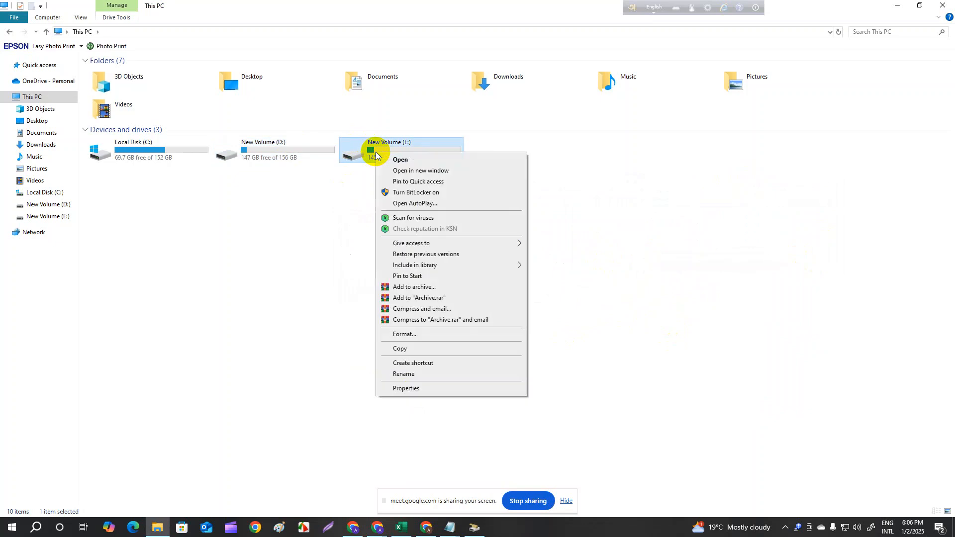
pyautogui.click(419, 388)
pyautogui.click(515, 320)
pyautogui.click(455, 391)
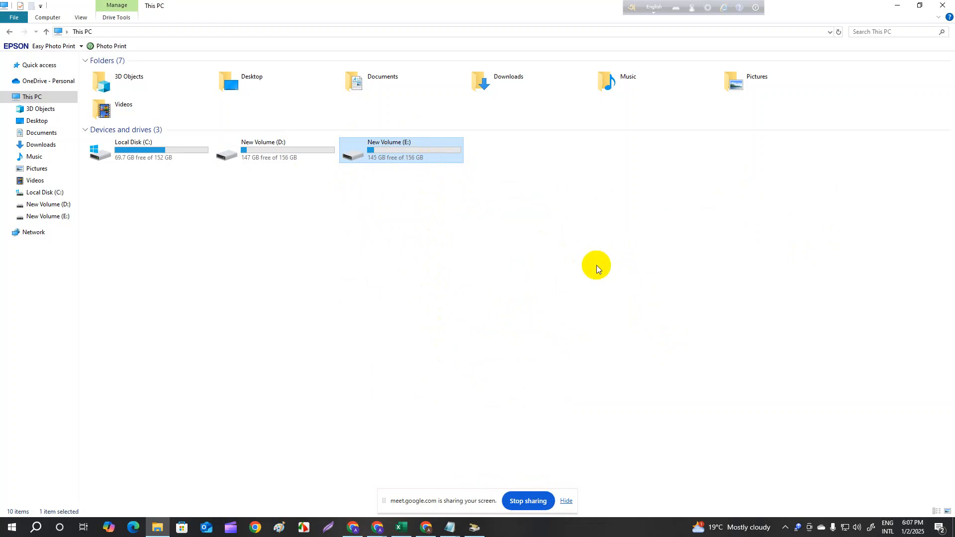
# - Minimize the This PC window and refresh the desktop repeatedly
pyautogui.click(896, 6)
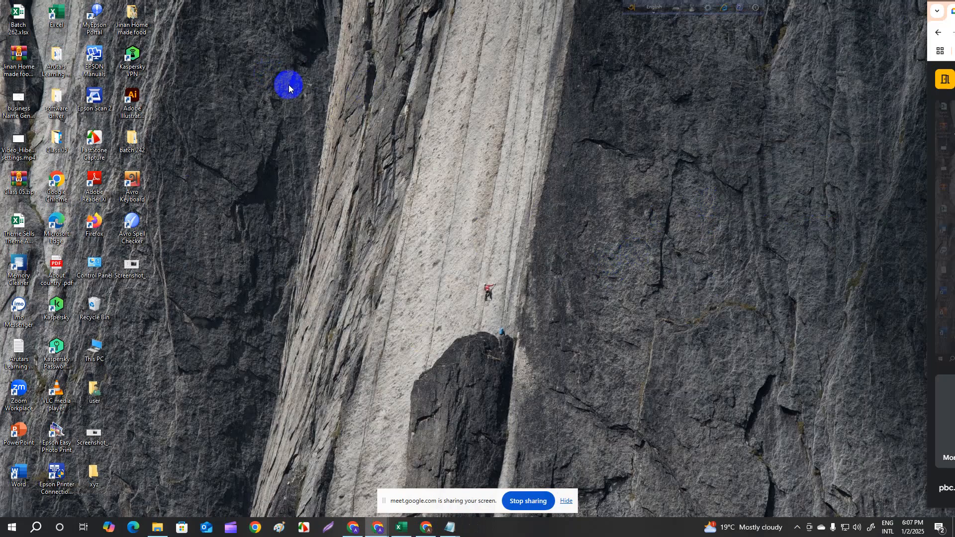
pyautogui.rightClick(488, 201)
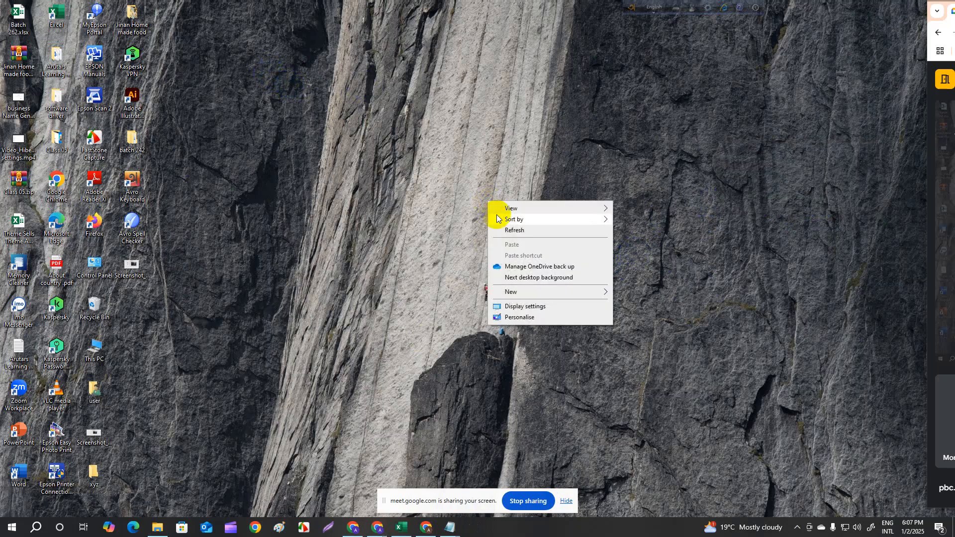
pyautogui.click(504, 233)
pyautogui.rightClick(281, 133)
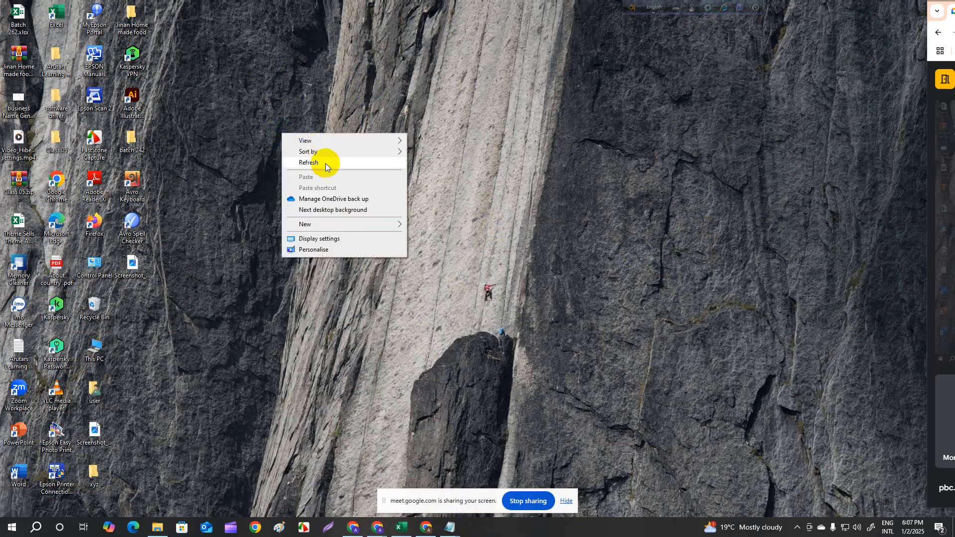
pyautogui.click(321, 162)
pyautogui.rightClick(276, 101)
pyautogui.click(320, 132)
pyautogui.rightClick(286, 114)
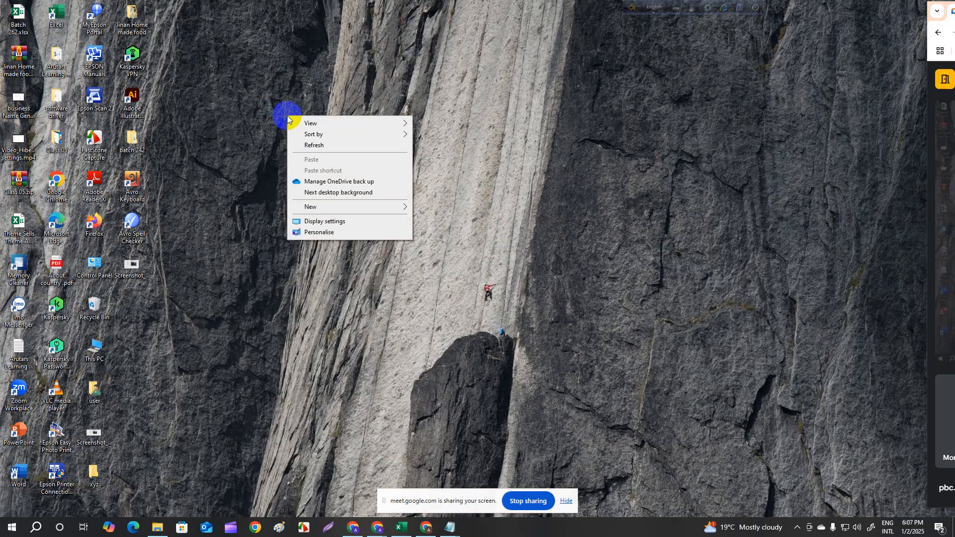
pyautogui.click(310, 144)
pyautogui.rightClick(289, 129)
pyautogui.click(309, 157)
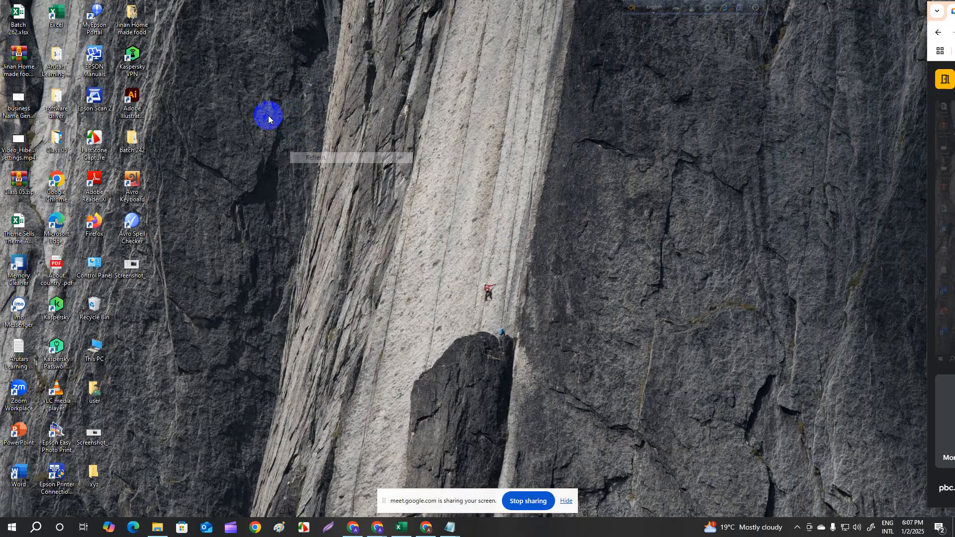
pyautogui.rightClick(267, 114)
pyautogui.click(305, 146)
pyautogui.rightClick(265, 121)
pyautogui.click(315, 149)
pyautogui.rightClick(280, 123)
pyautogui.click(306, 156)
pyautogui.rightClick(273, 122)
pyautogui.click(296, 146)
pyautogui.rightClick(249, 103)
pyautogui.click(292, 132)
pyautogui.rightClick(212, 95)
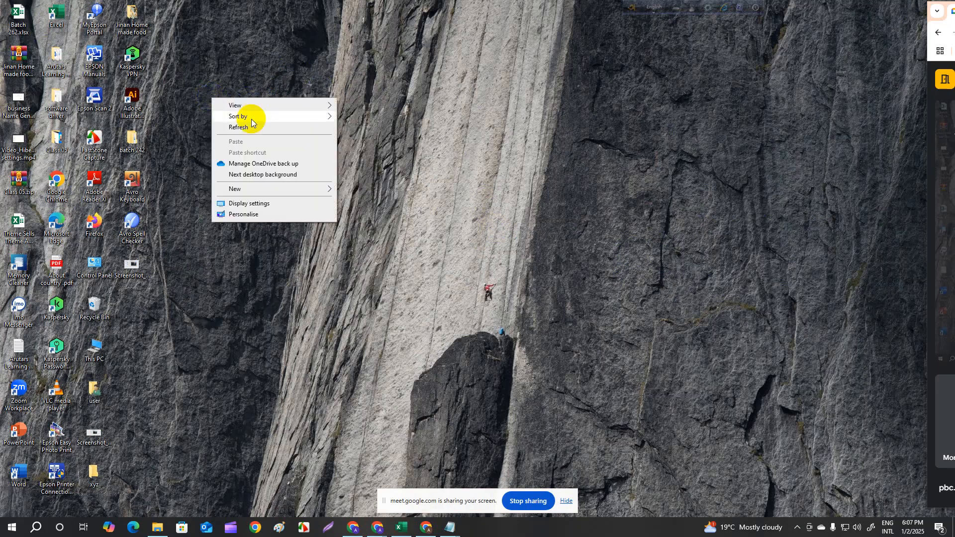
pyautogui.click(254, 124)
pyautogui.rightClick(231, 95)
pyautogui.click(277, 121)
pyautogui.rightClick(247, 89)
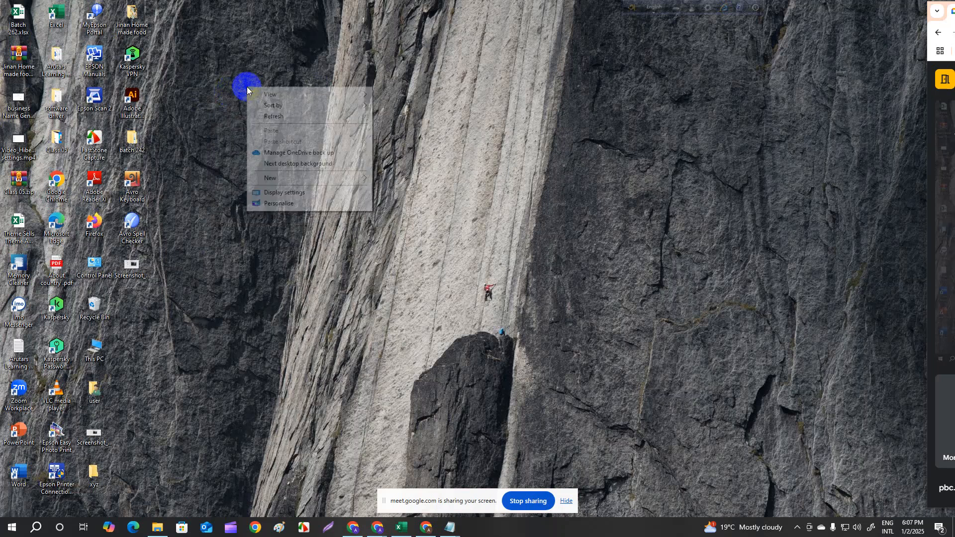
pyautogui.click(277, 118)
pyautogui.rightClick(248, 95)
pyautogui.click(273, 126)
pyautogui.rightClick(263, 103)
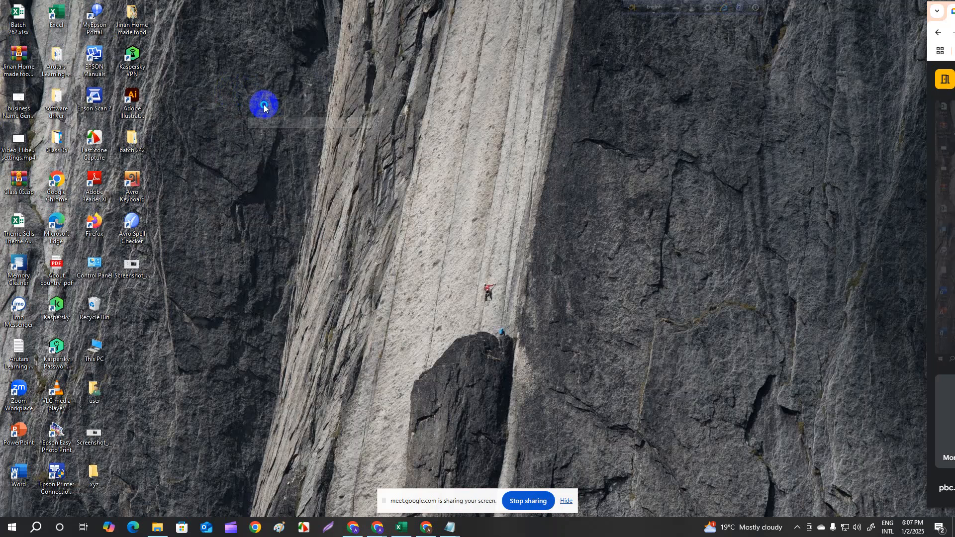
pyautogui.click(281, 134)
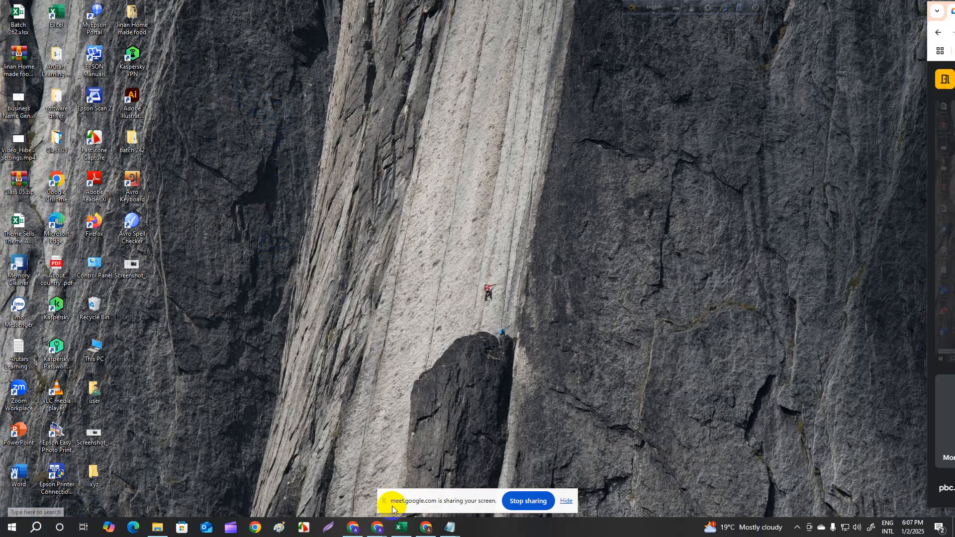
# - Switch to Chrome, maximize its window, and search Google for "memory cleaner"
pyautogui.click(352, 528)
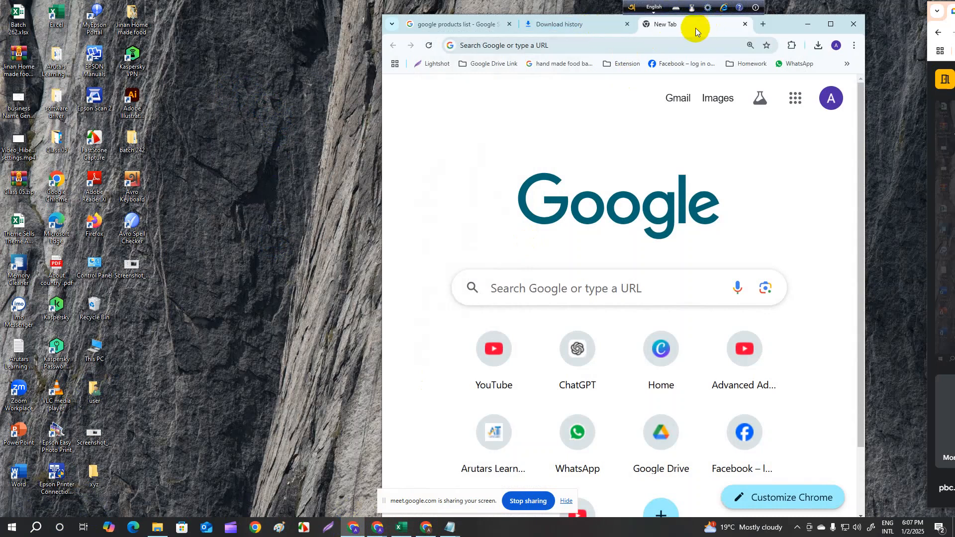
pyautogui.click(829, 25)
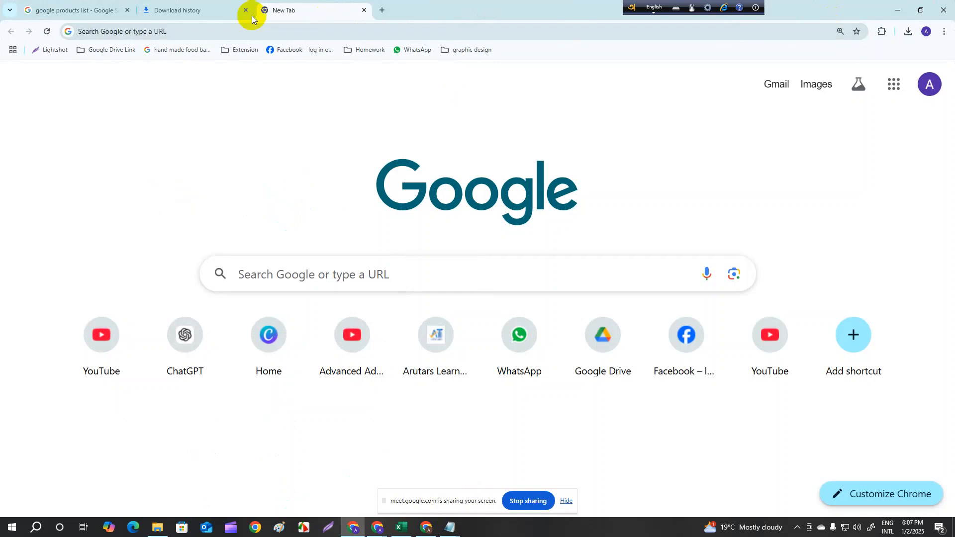
pyautogui.click(182, 32)
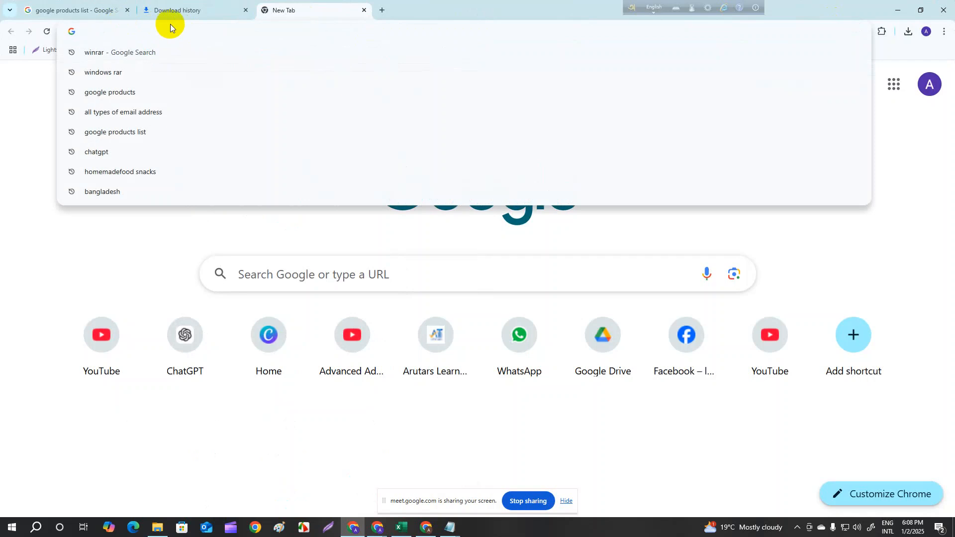
pyautogui.write('me')
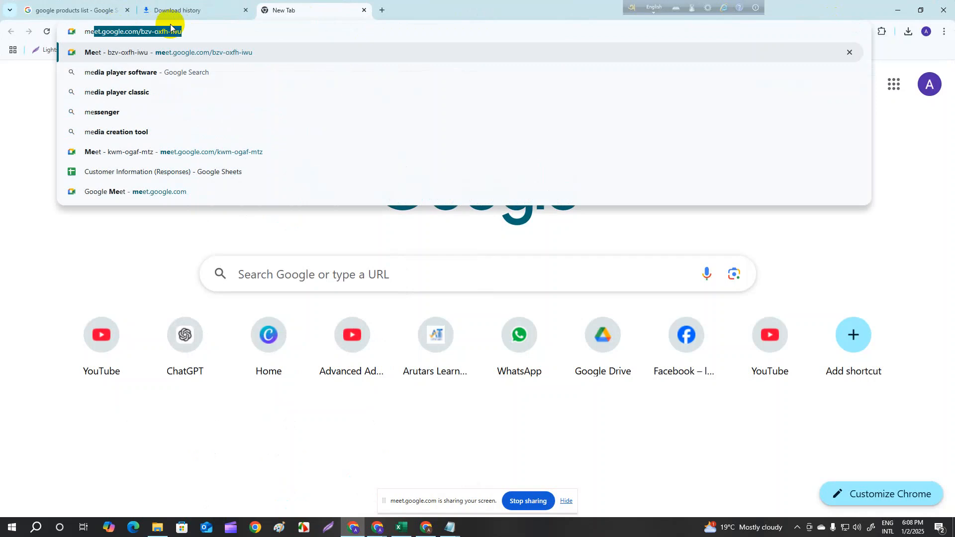
pyautogui.write('mo')
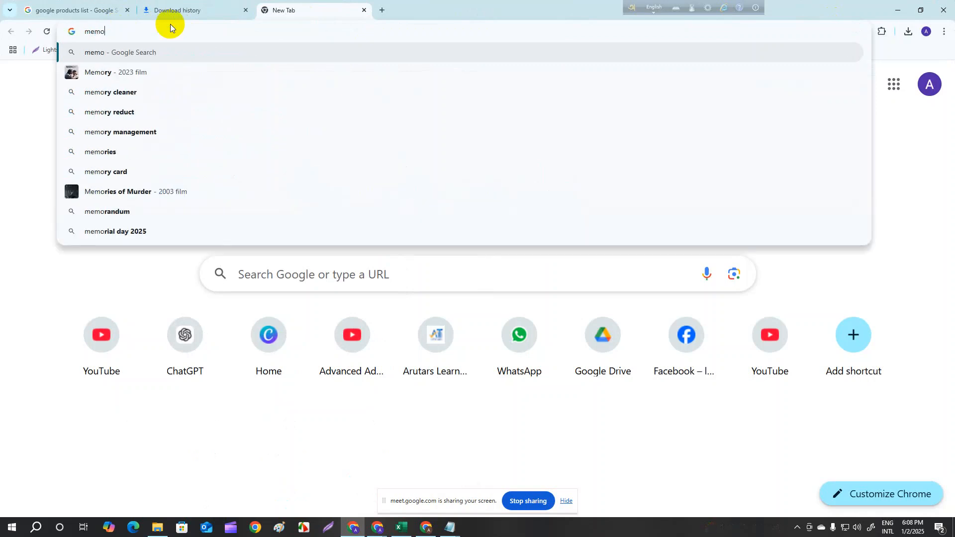
pyautogui.write('ry cleaner')
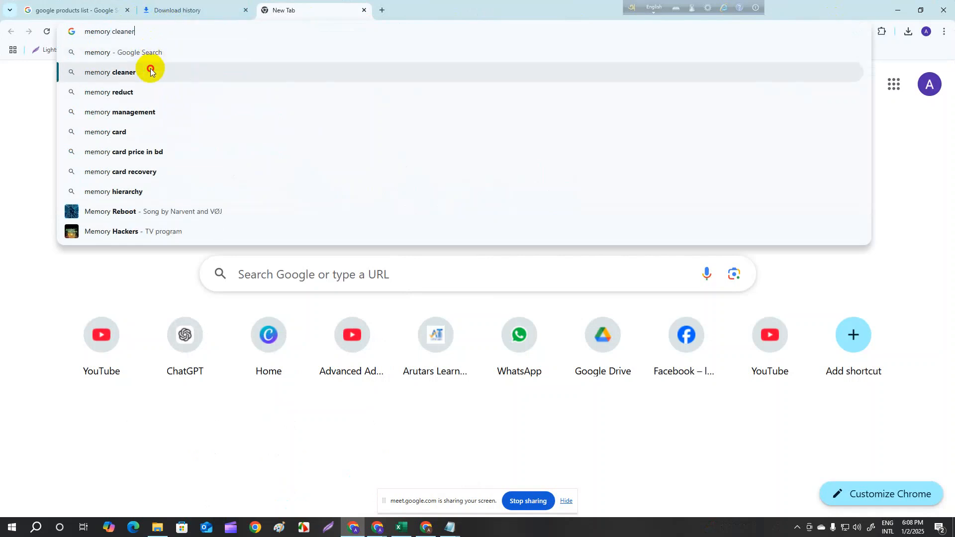
pyautogui.click(150, 71)
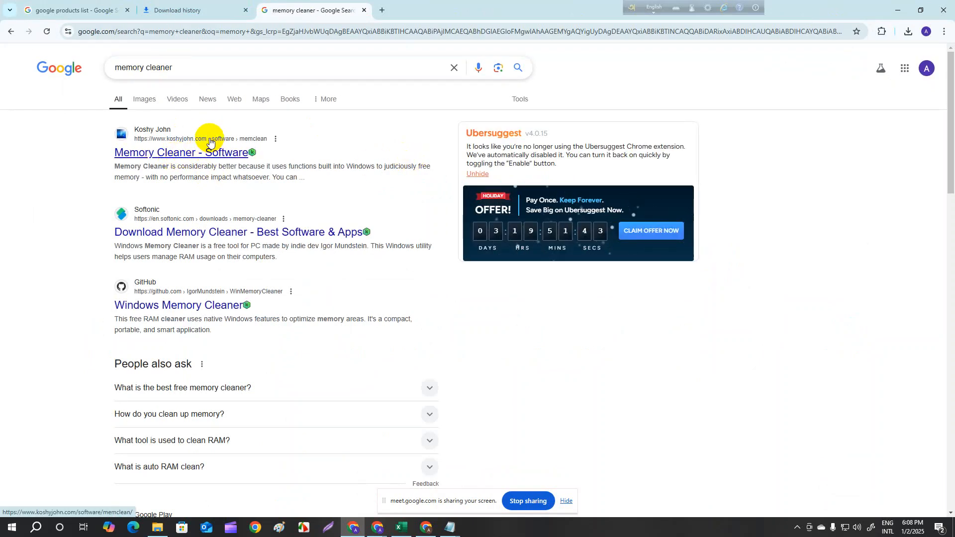
# - Open the first search result, Memory Cleaner - Software, in a new tab and switch to it
pyautogui.rightClick(138, 157)
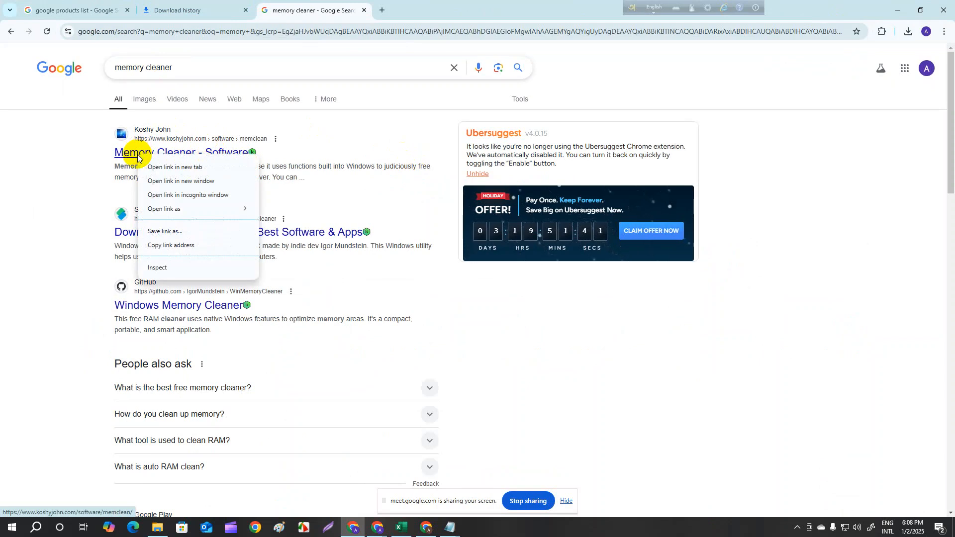
pyautogui.click(172, 167)
pyautogui.click(440, 11)
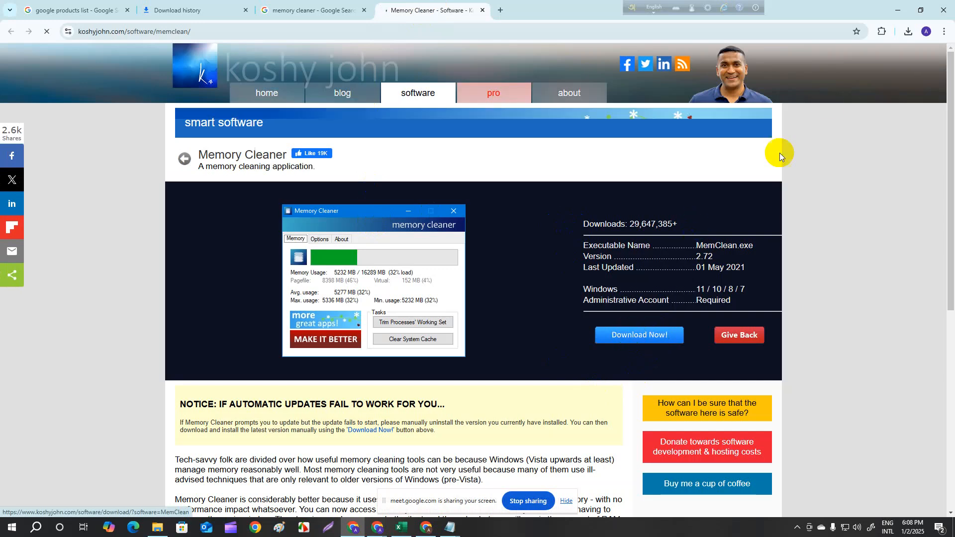
# - Download Memory Cleaner from its page, check it in the recent download history, and open a new tab
pyautogui.click(909, 32)
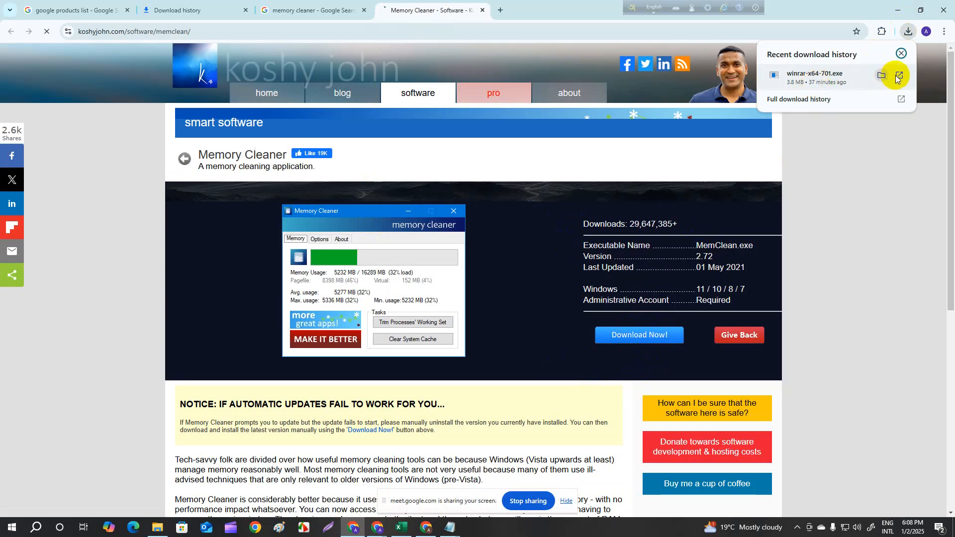
pyautogui.click(544, 412)
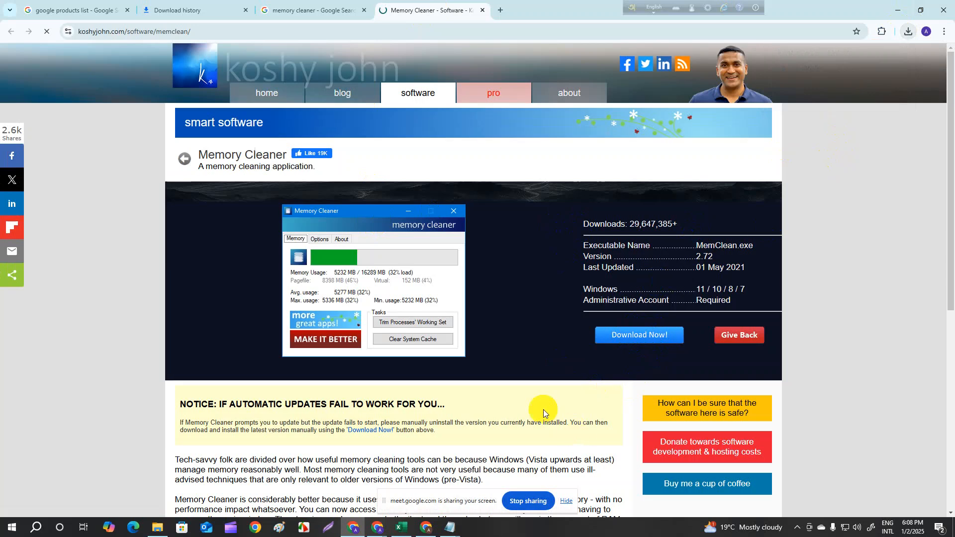
pyautogui.scroll(-3, 525, 390)
pyautogui.scroll(3, 527, 378)
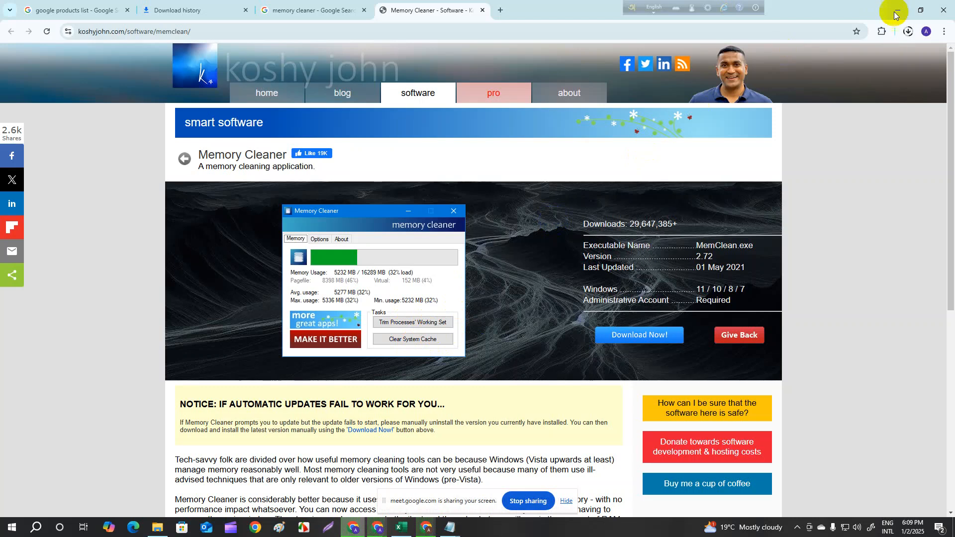
pyautogui.click(908, 32)
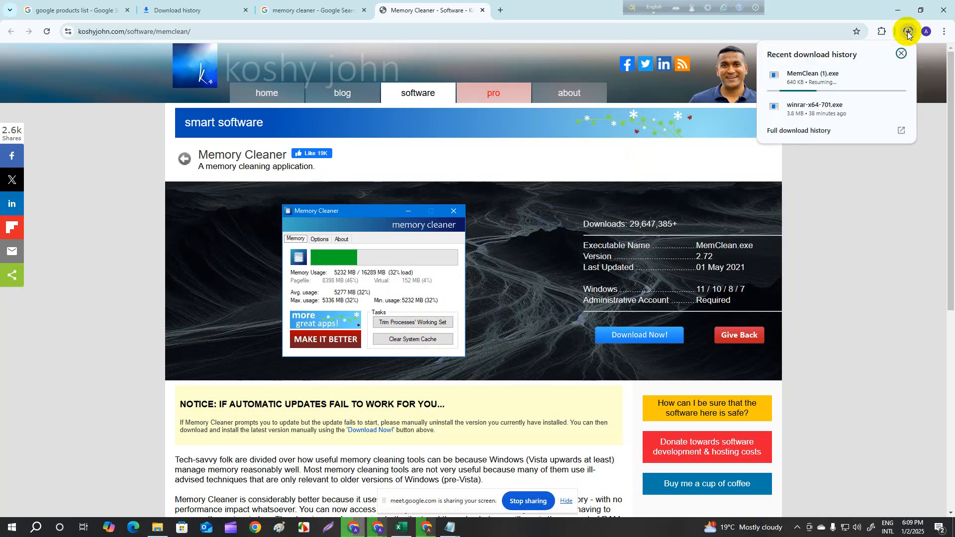
pyautogui.click(869, 202)
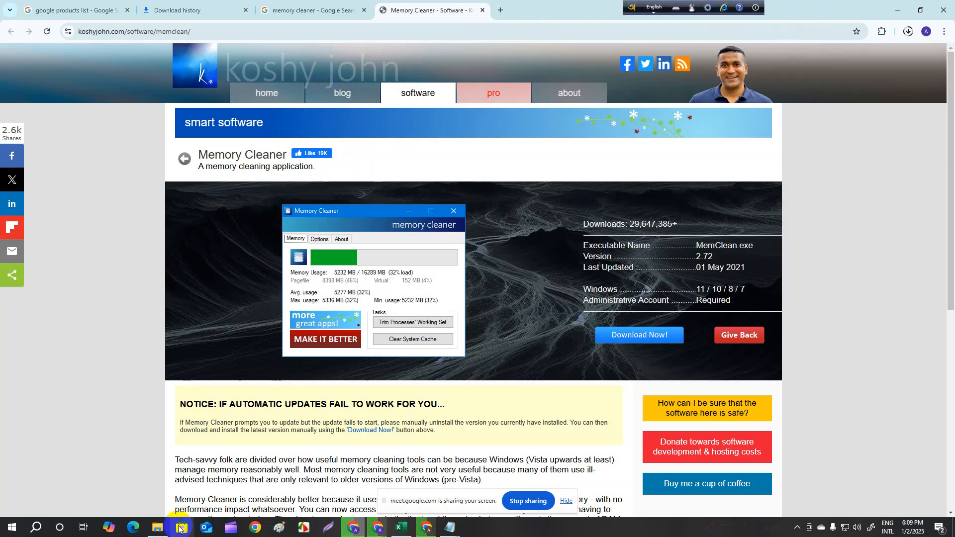
pyautogui.click(500, 10)
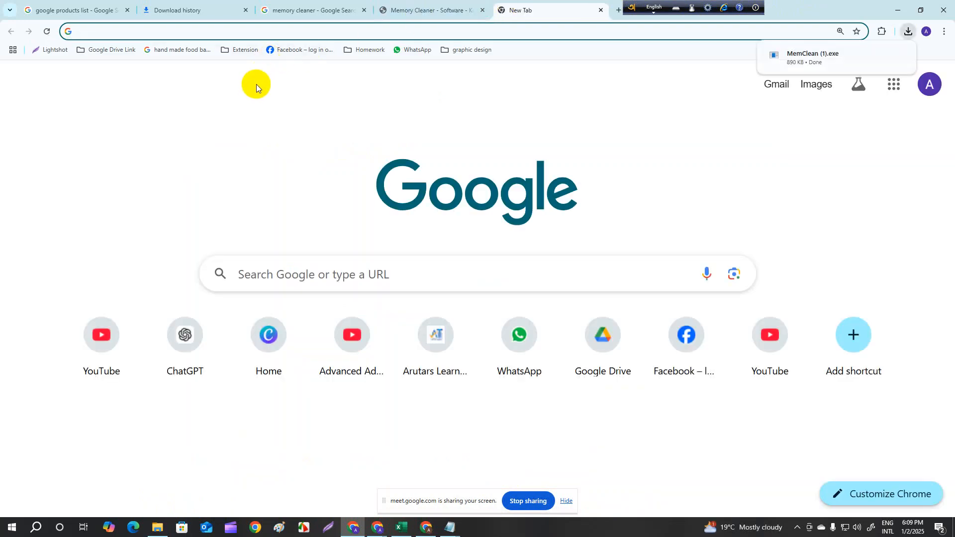
# - Switch to File Explorer, open the properties of New Volume (D:), and start Disk Clean-up for the drive
pyautogui.click(158, 528)
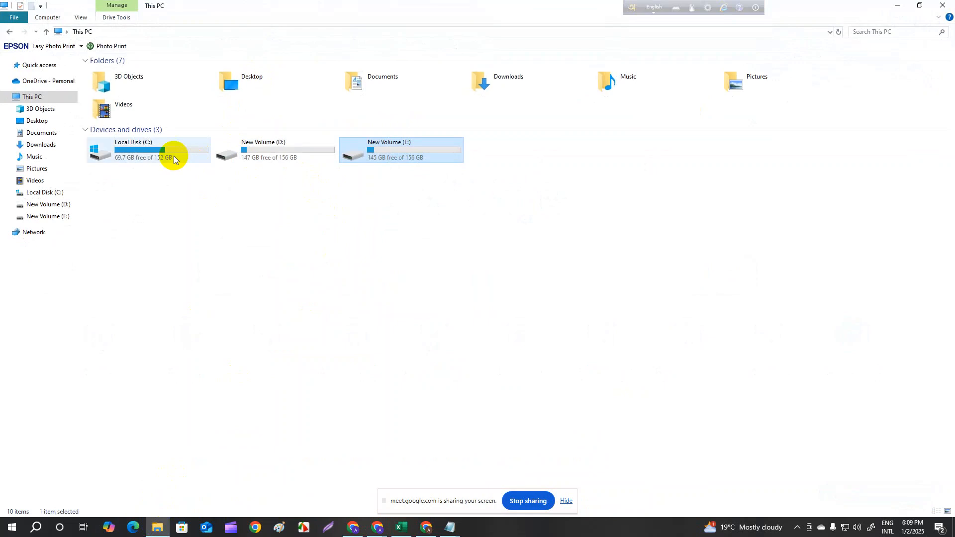
pyautogui.click(261, 155)
pyautogui.rightClick(261, 154)
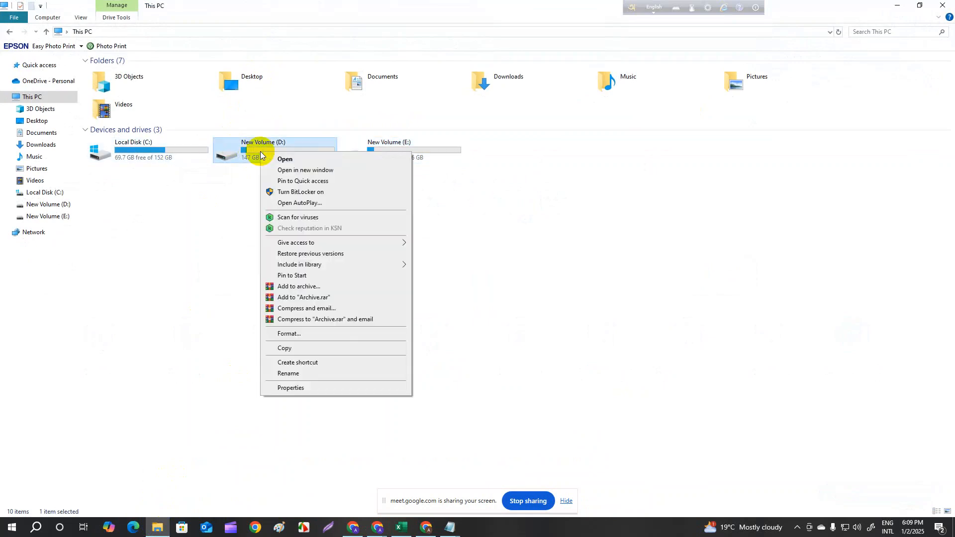
pyautogui.click(300, 387)
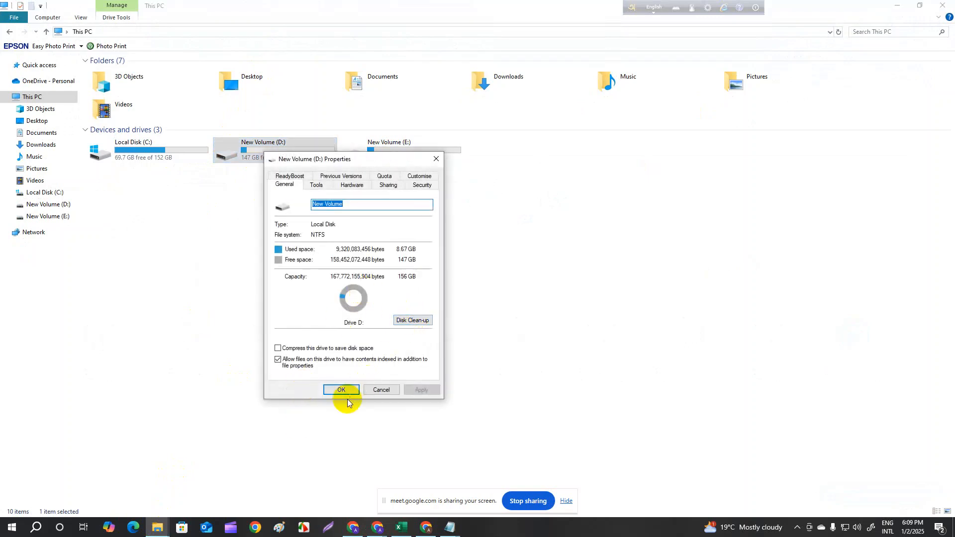
pyautogui.click(405, 318)
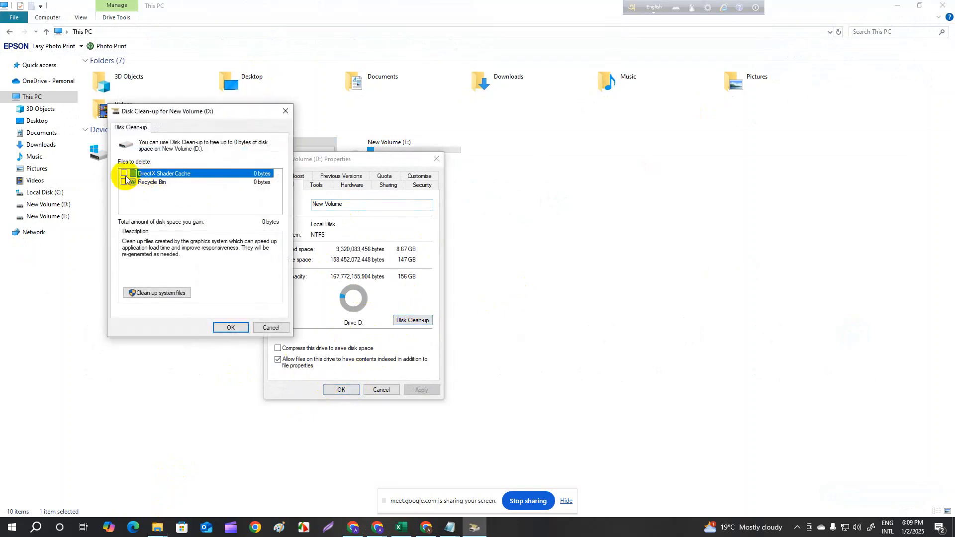
# - Permanently delete the DirectX Shader Cache and Recycle Bin files from drive D:, then close its properties and minimize File Explorer
pyautogui.click(125, 173)
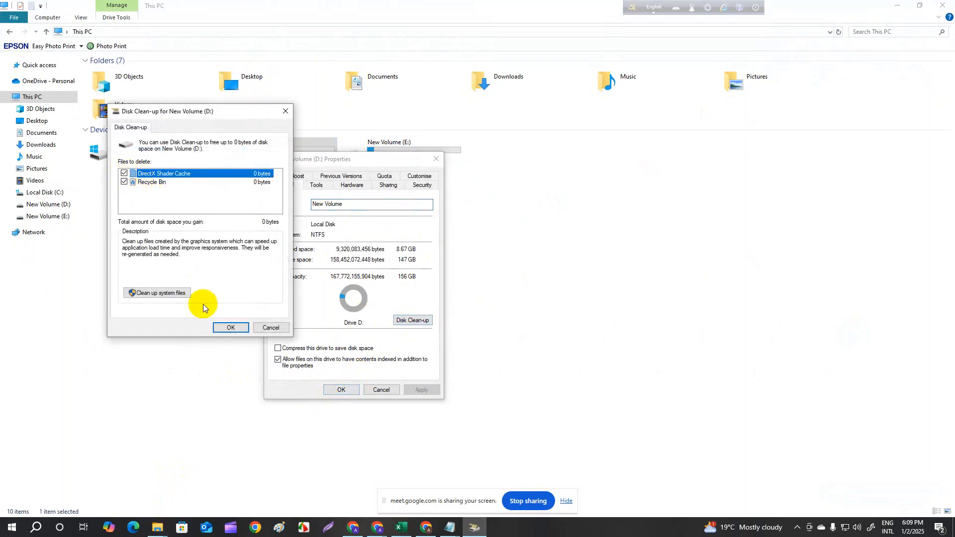
pyautogui.click(231, 330)
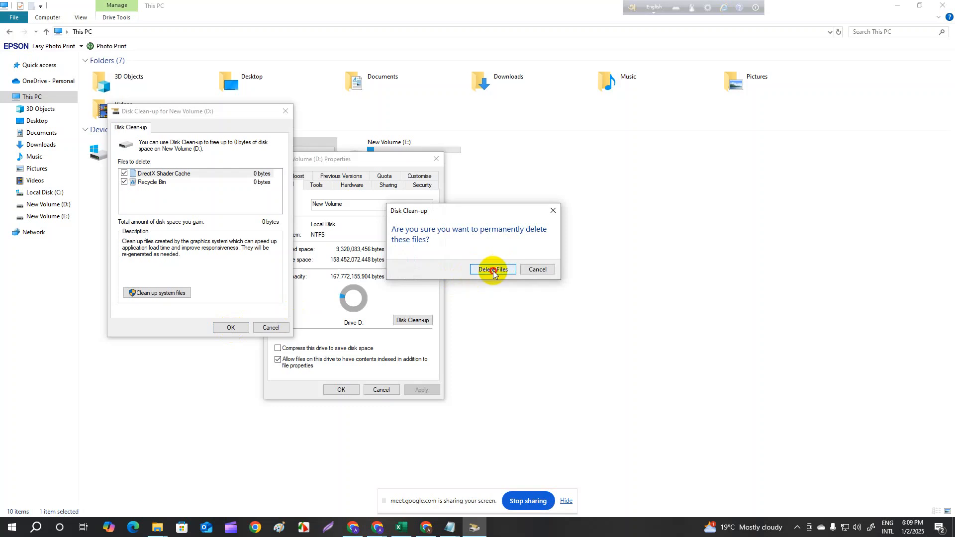
pyautogui.click(492, 269)
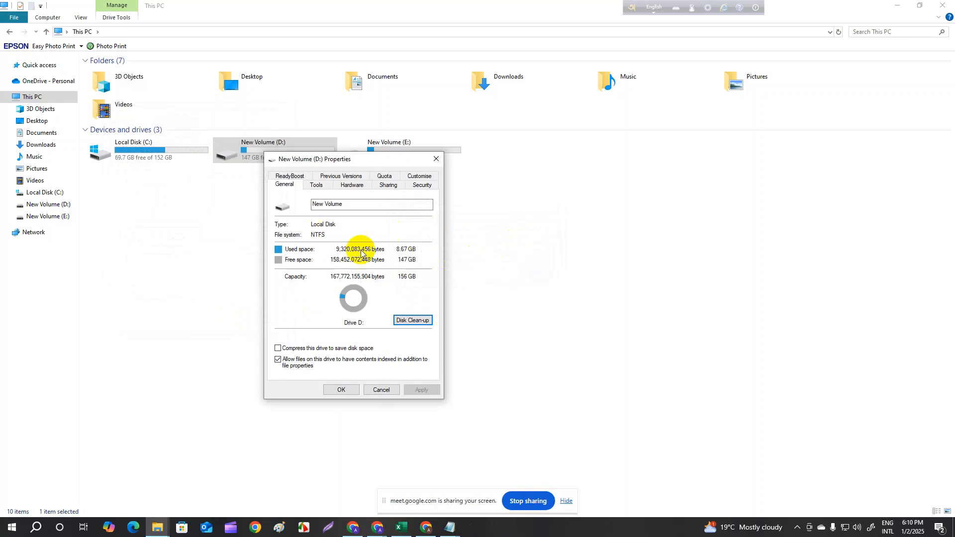
pyautogui.click(436, 160)
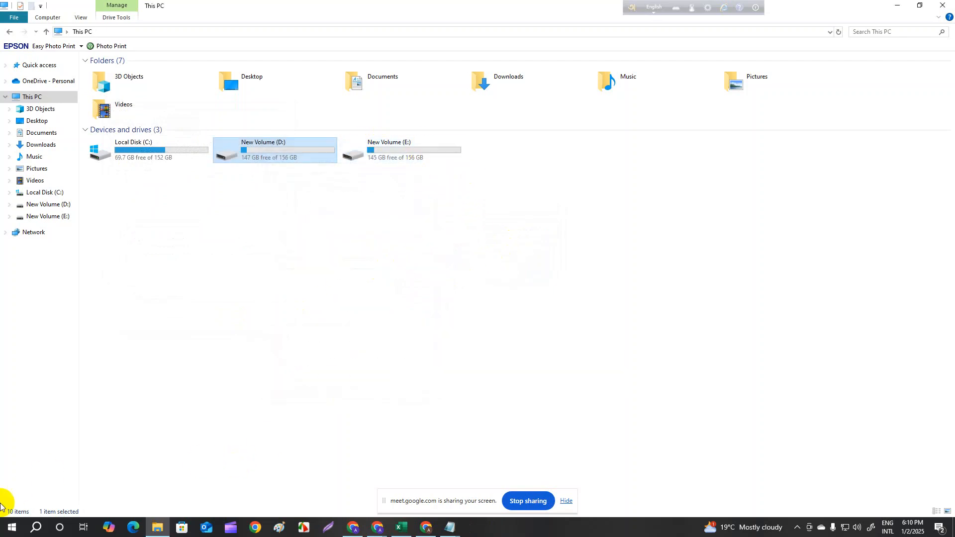
pyautogui.click(897, 6)
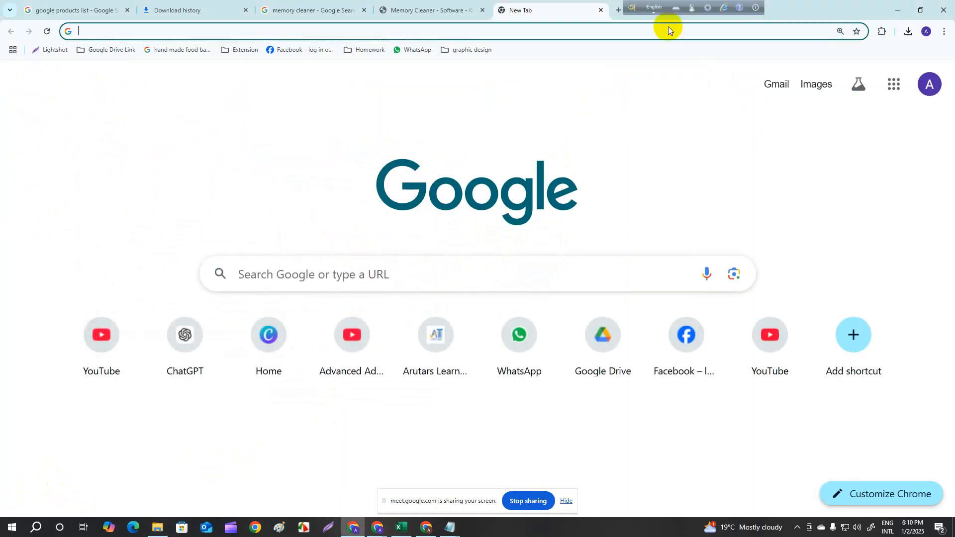
# - Search Windows for "task", open Task Manager, maximize it to view the running processes, and close it
pyautogui.click(35, 525)
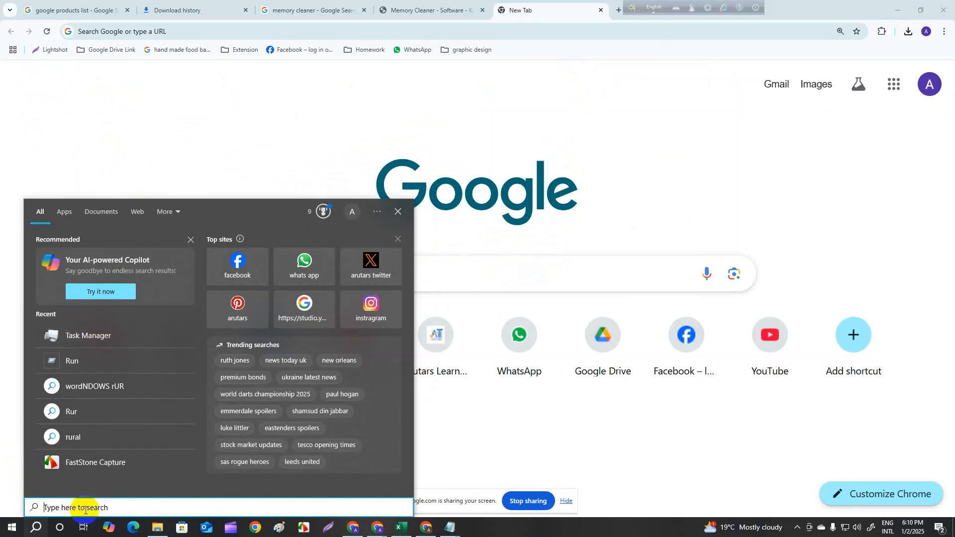
pyautogui.write('tas')
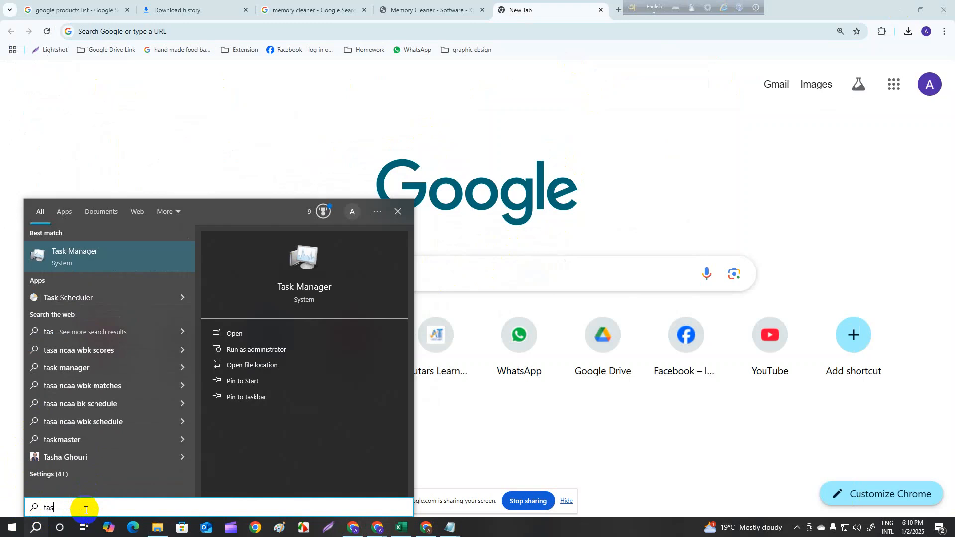
pyautogui.write('k')
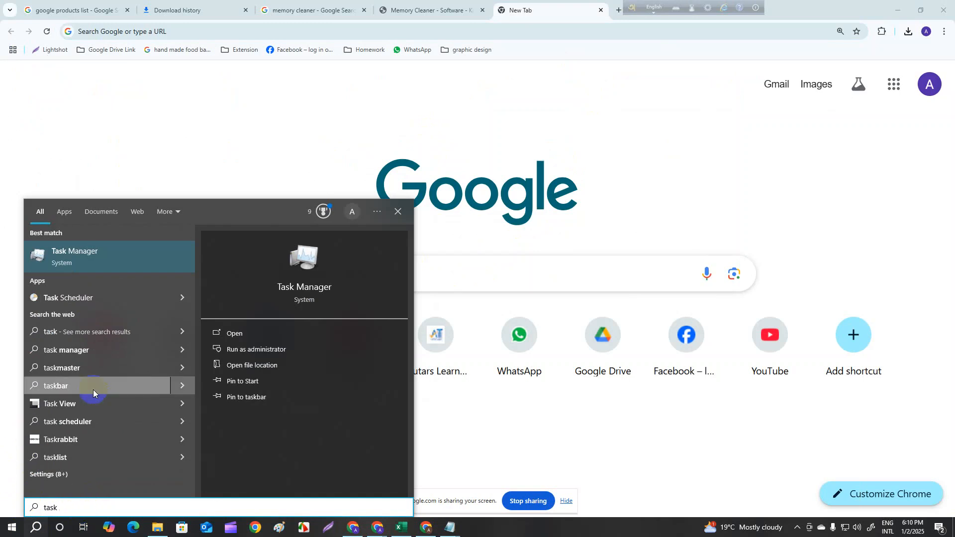
pyautogui.click(111, 253)
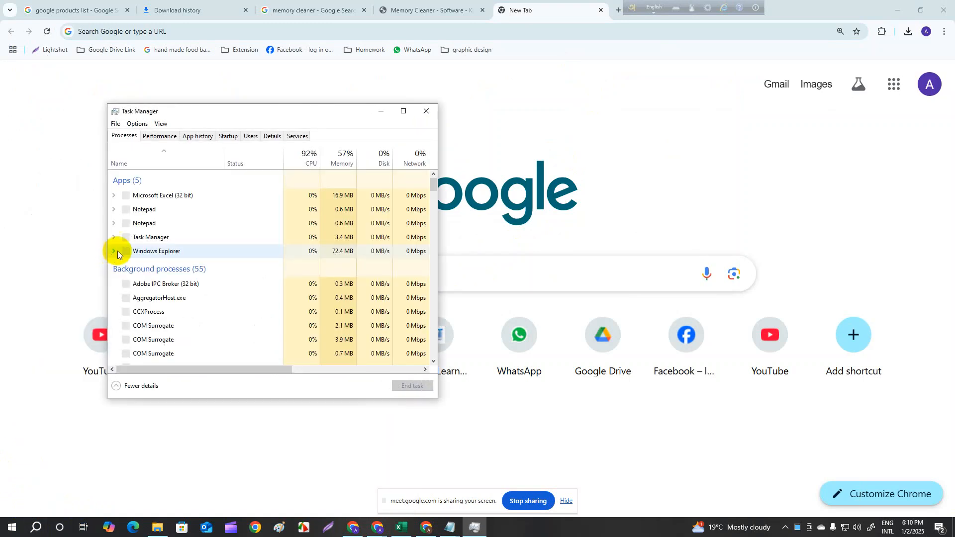
pyautogui.click(405, 112)
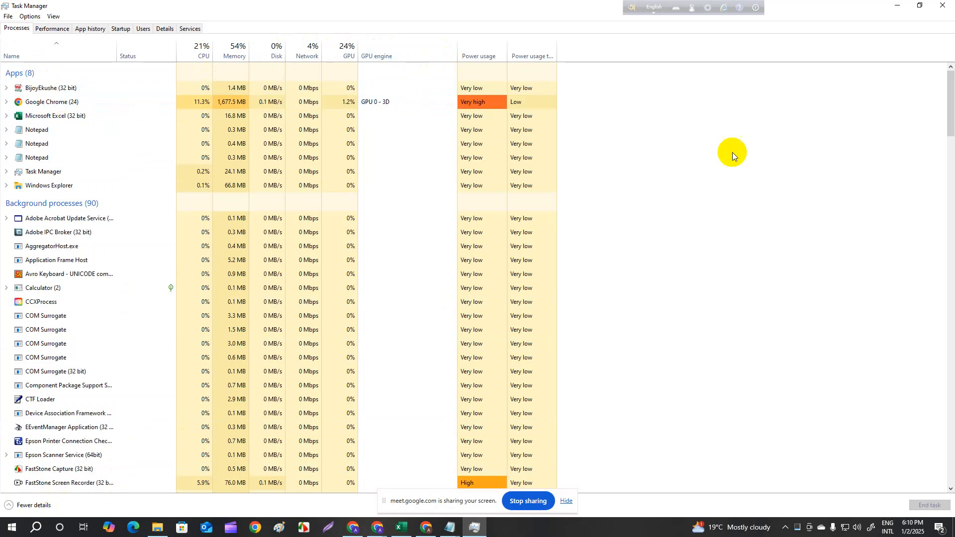
pyautogui.click(943, 5)
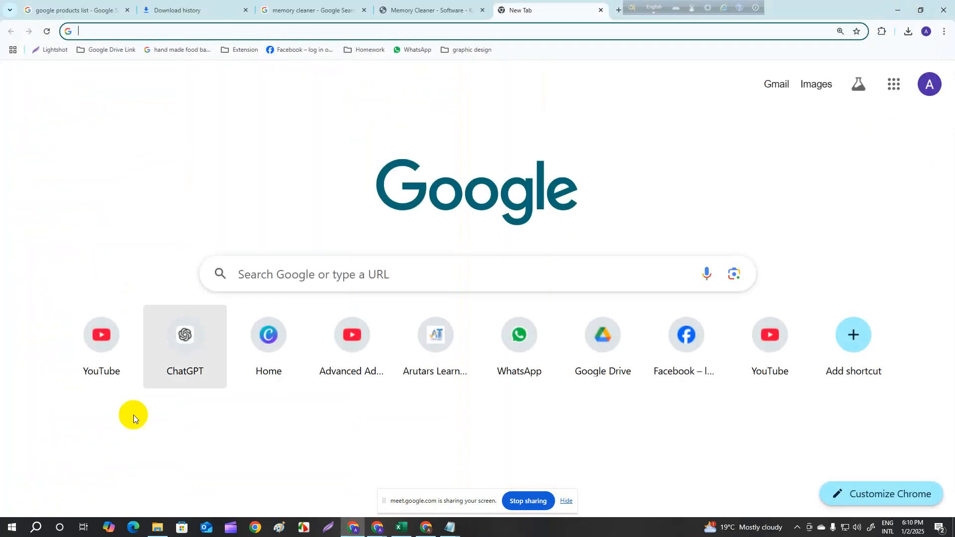
# - Reopen Task Manager from the recent Windows searches and maximize its window
pyautogui.click(38, 529)
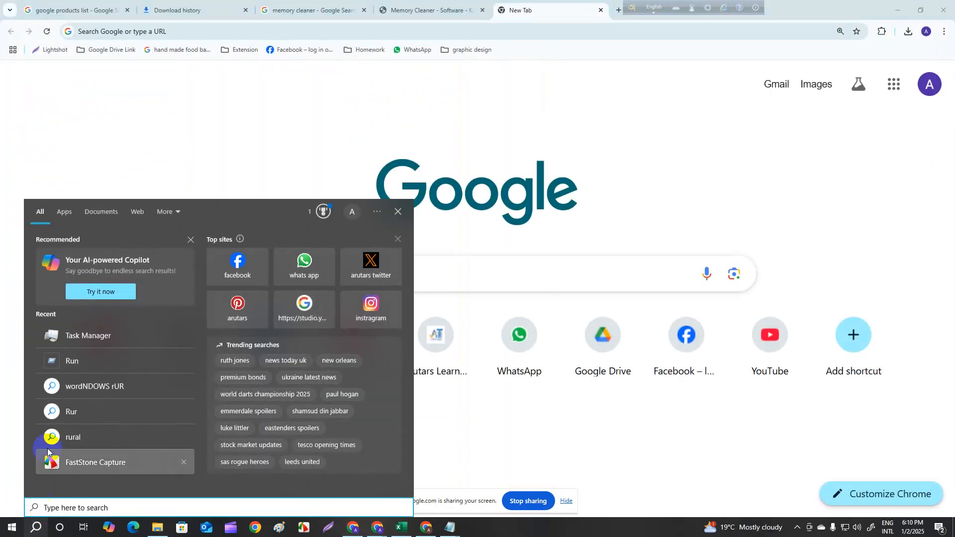
pyautogui.click(95, 340)
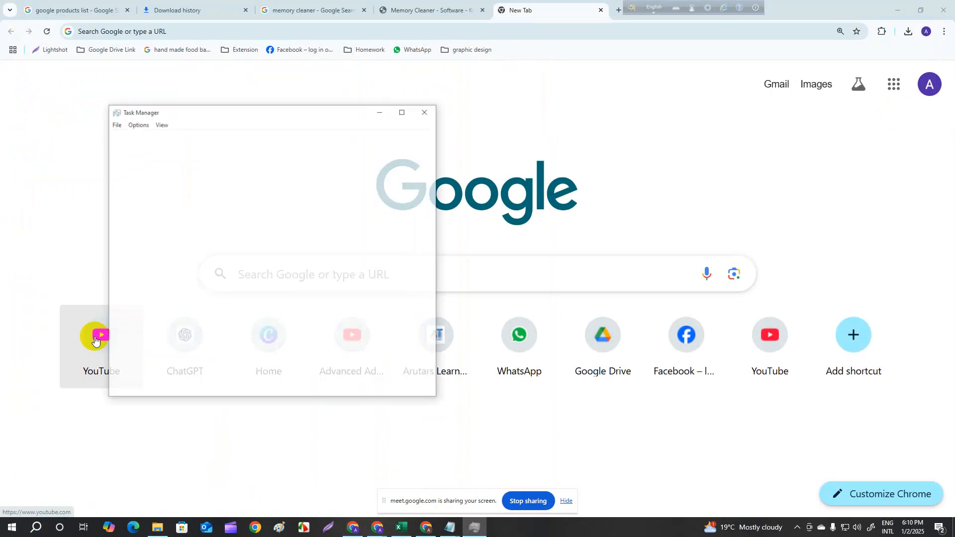
pyautogui.click(404, 111)
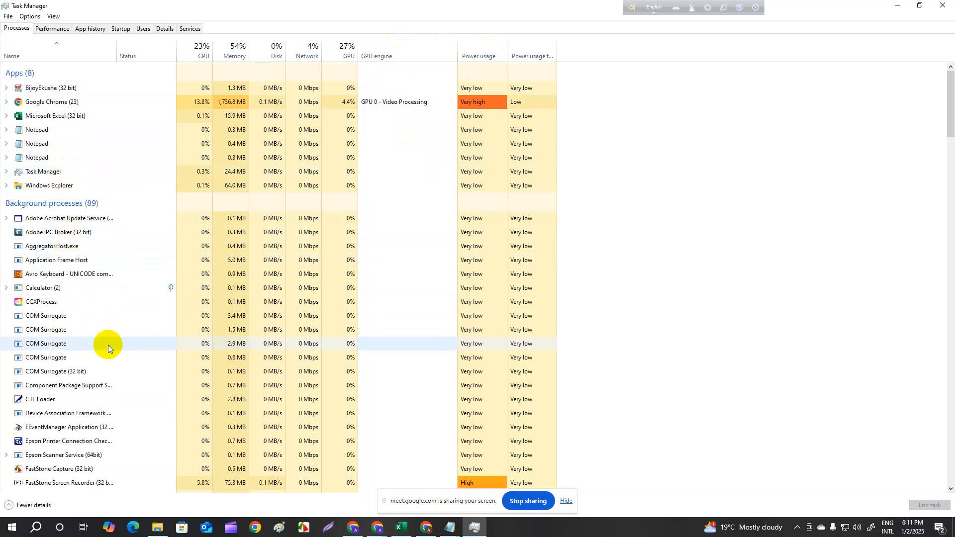
# - Examine the apps, background processes and Windows processes and their resource usage in Task Manager, and minimize it
pyautogui.scroll(-2, 416, 395)
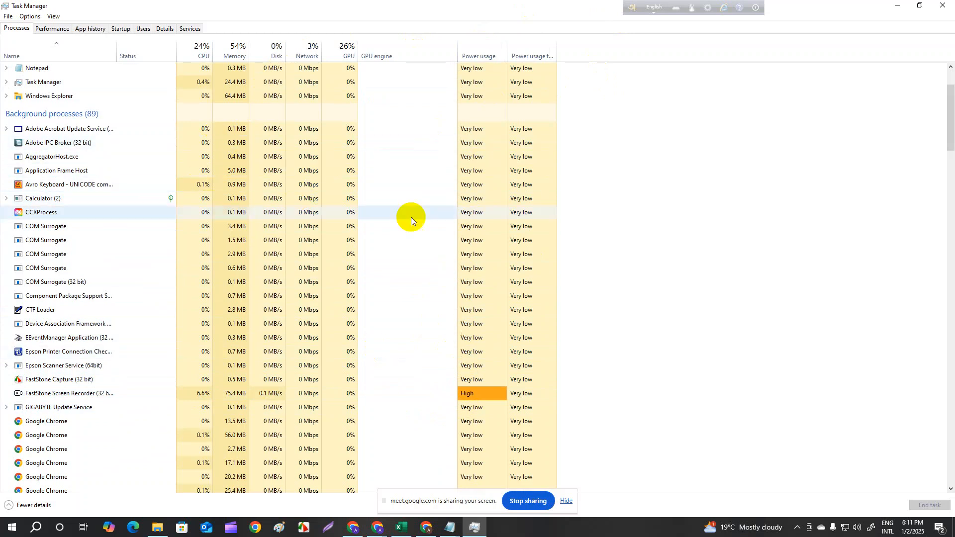
pyautogui.scroll(-8, 536, 214)
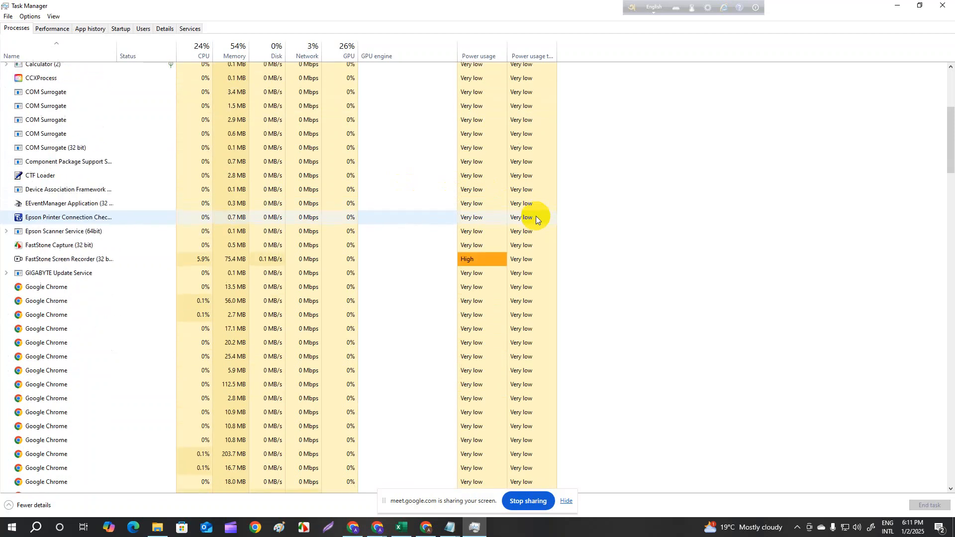
pyautogui.scroll(-3, 536, 210)
pyautogui.scroll(7, 486, 261)
pyautogui.scroll(2, 332, 128)
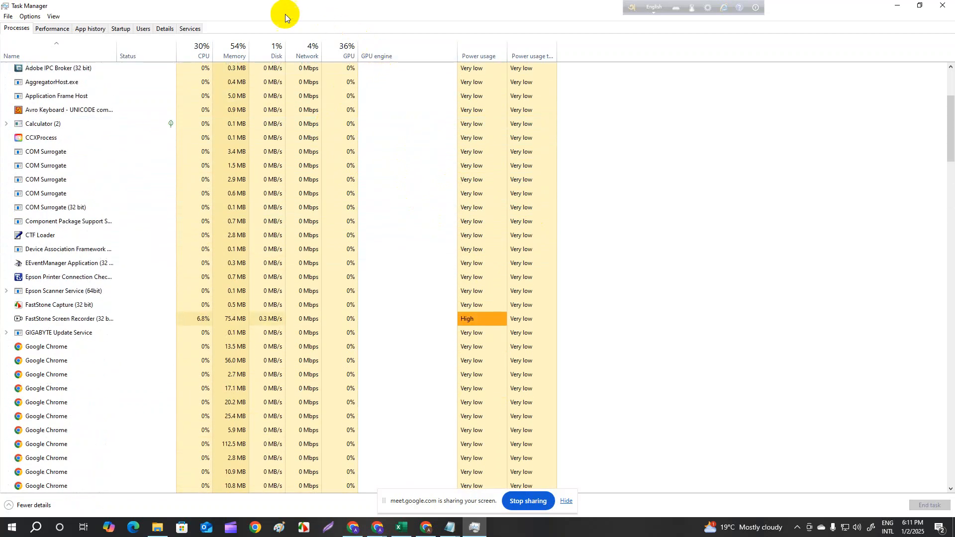
pyautogui.scroll(4, 243, 130)
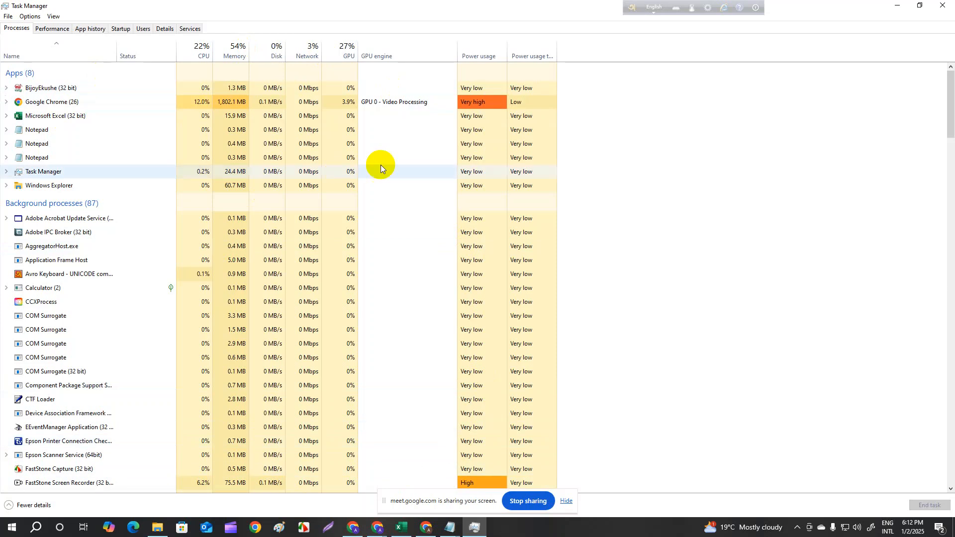
pyautogui.scroll(-6, 575, 166)
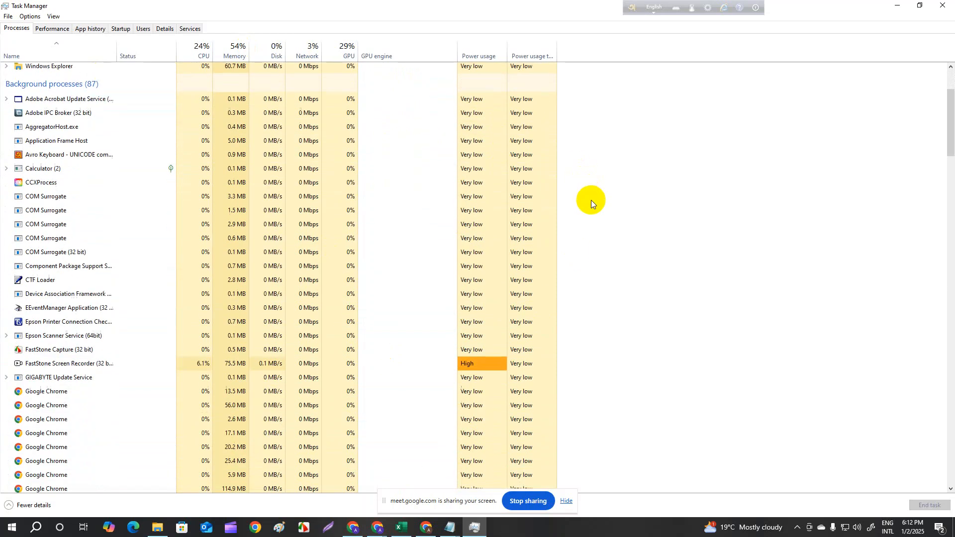
pyautogui.scroll(-1, 595, 187)
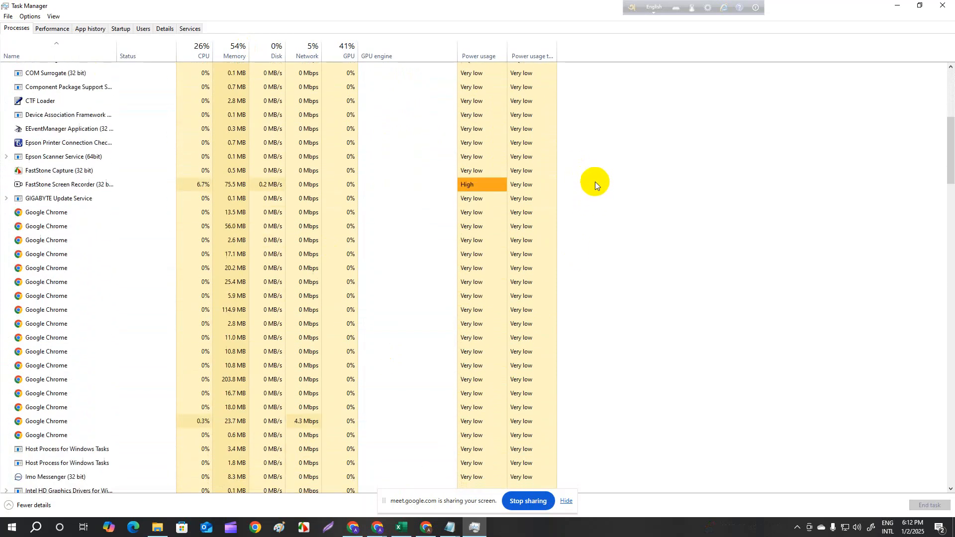
pyautogui.scroll(-2, 600, 174)
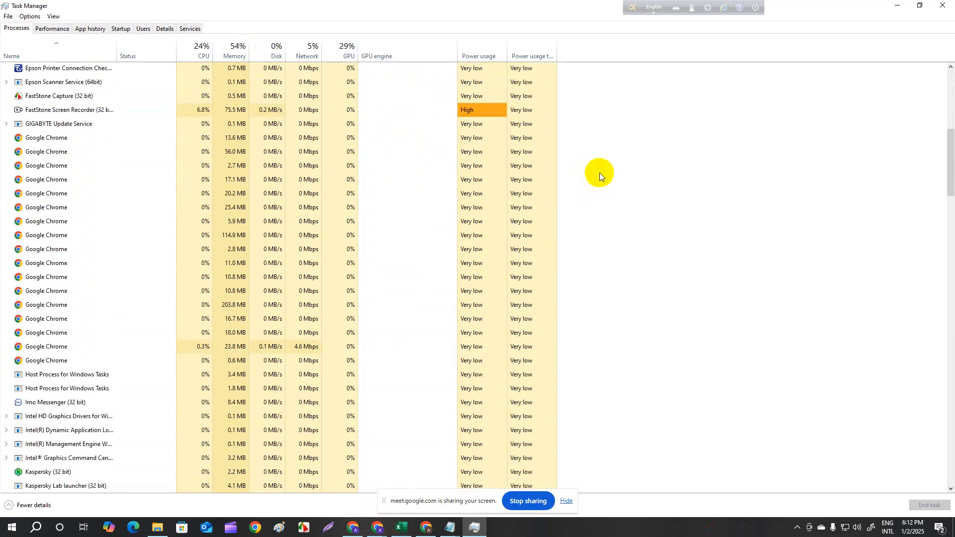
pyautogui.scroll(2, 520, 139)
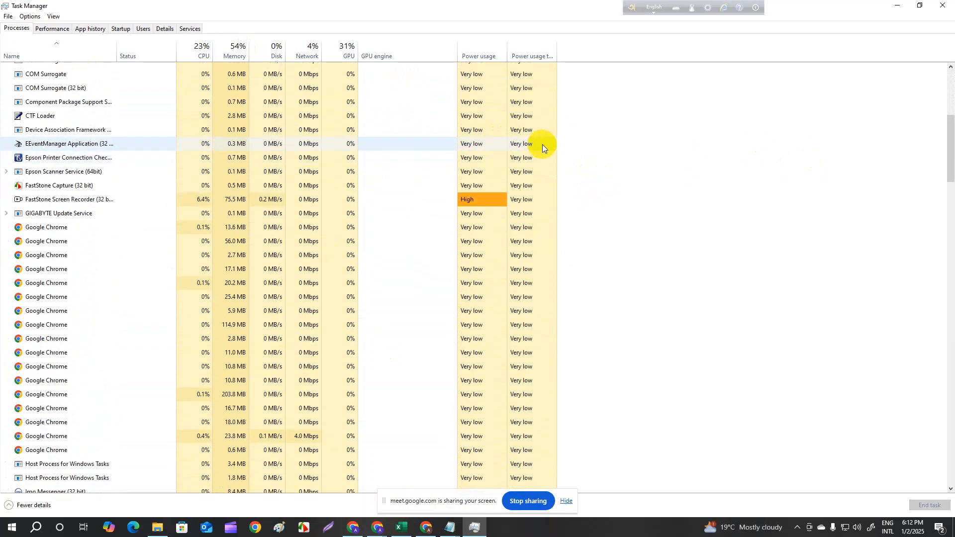
pyautogui.scroll(-1, 537, 148)
pyautogui.scroll(-3, 537, 150)
pyautogui.scroll(-3, 537, 149)
pyautogui.scroll(-3, 539, 145)
pyautogui.scroll(-4, 540, 145)
pyautogui.scroll(-4, 599, 242)
pyautogui.scroll(-2, 333, 197)
pyautogui.scroll(-5, 446, 162)
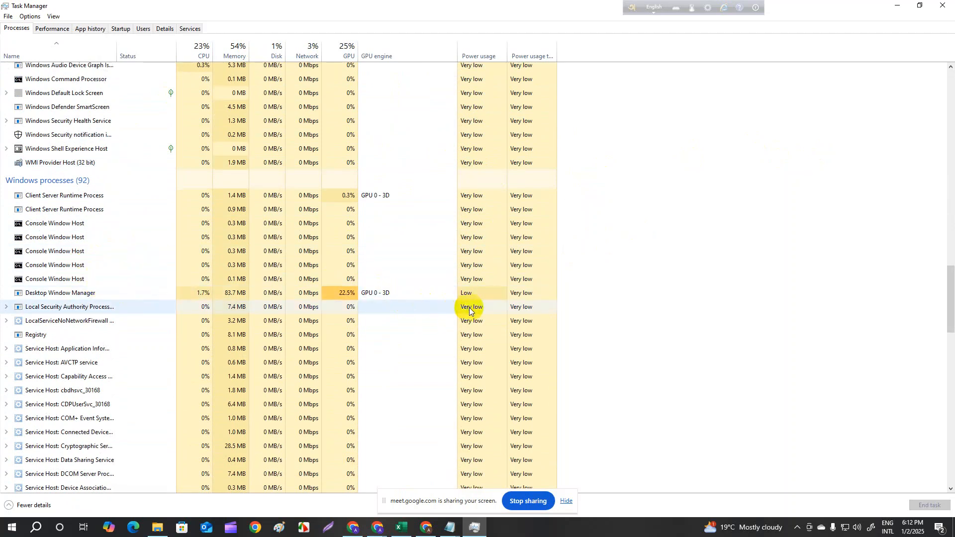
pyautogui.scroll(-5, 512, 294)
pyautogui.scroll(9, 587, 256)
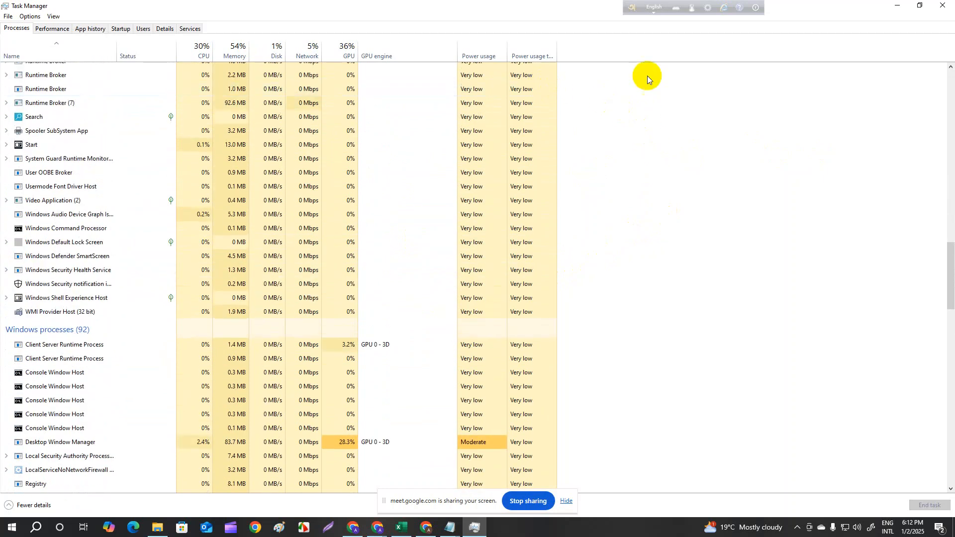
pyautogui.click(896, 6)
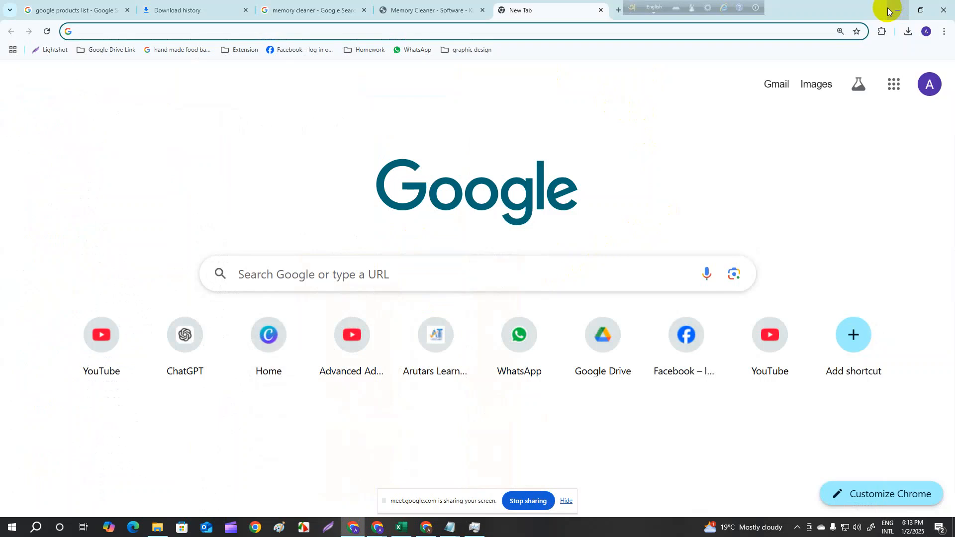
# - Check the browser's recent download history, and switch to File Explorer to open the Downloads folder
pyautogui.click(907, 32)
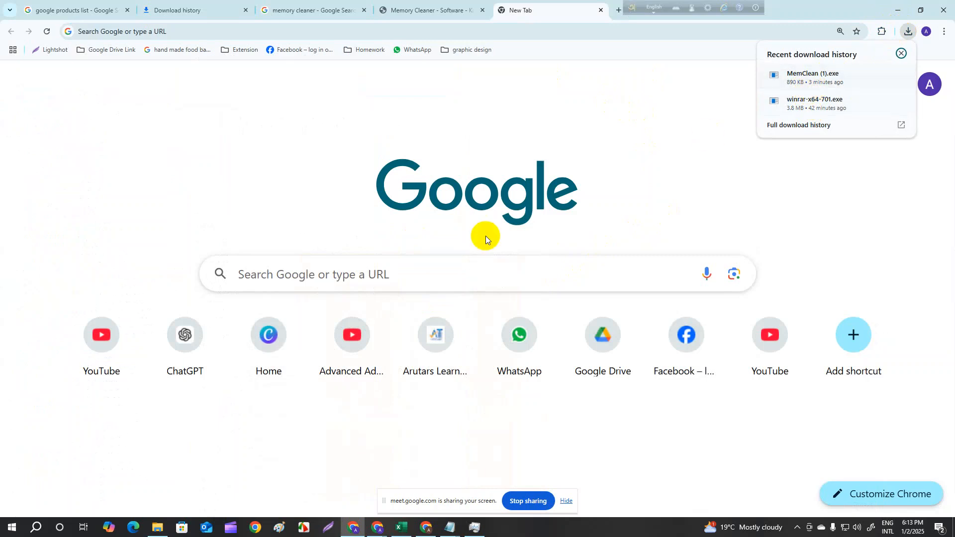
pyautogui.click(157, 527)
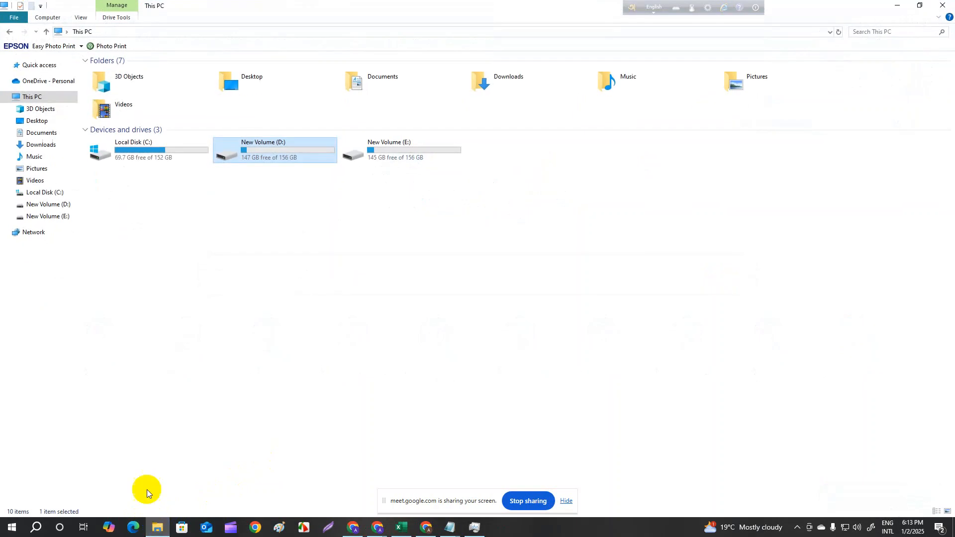
pyautogui.click(44, 149)
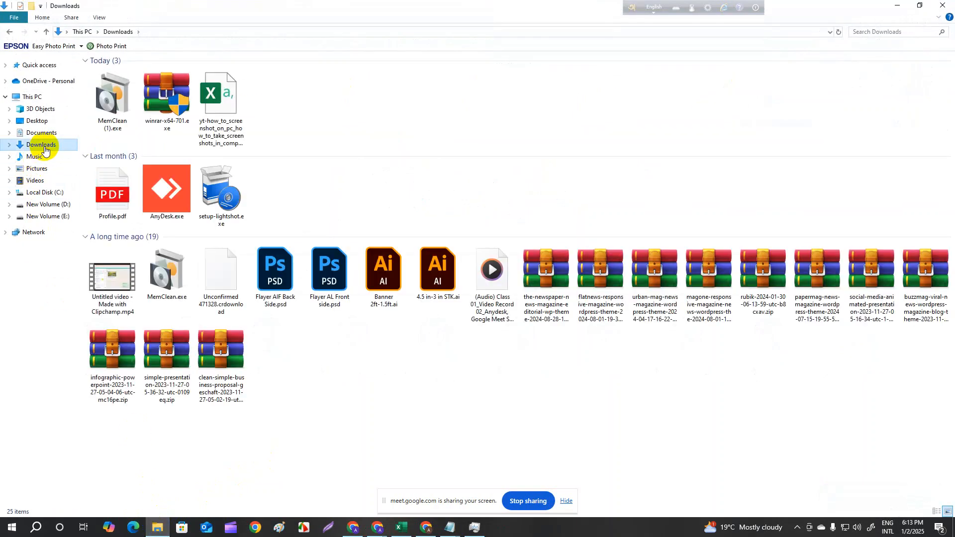
# - Run MemClean (1).exe from the Downloads folder as administrator
pyautogui.moveTo(155, 121)
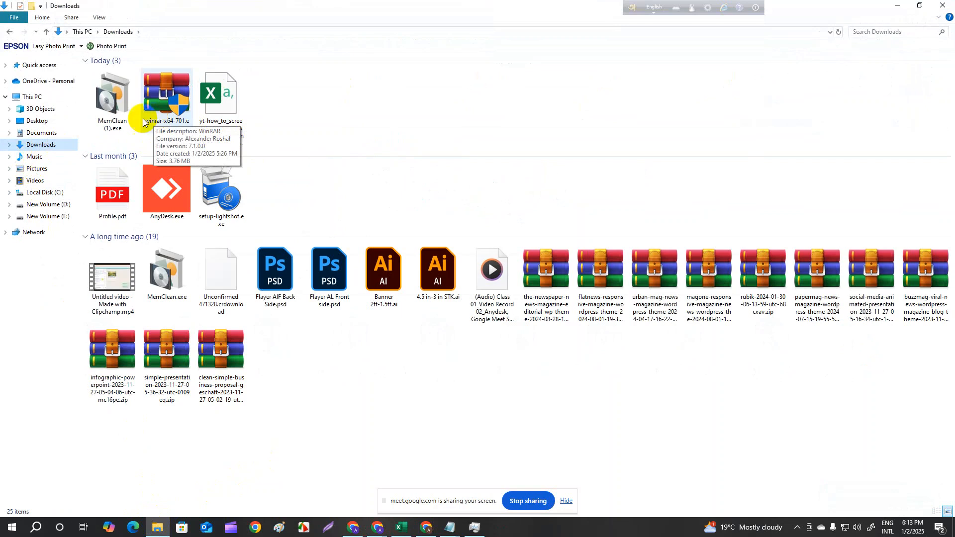
pyautogui.rightClick(97, 121)
pyautogui.click(108, 88)
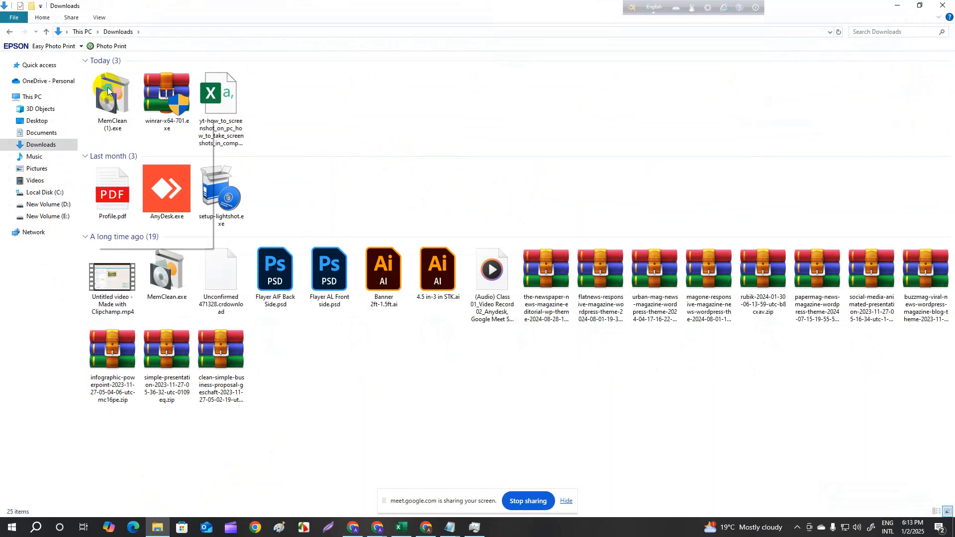
pyautogui.rightClick(107, 88)
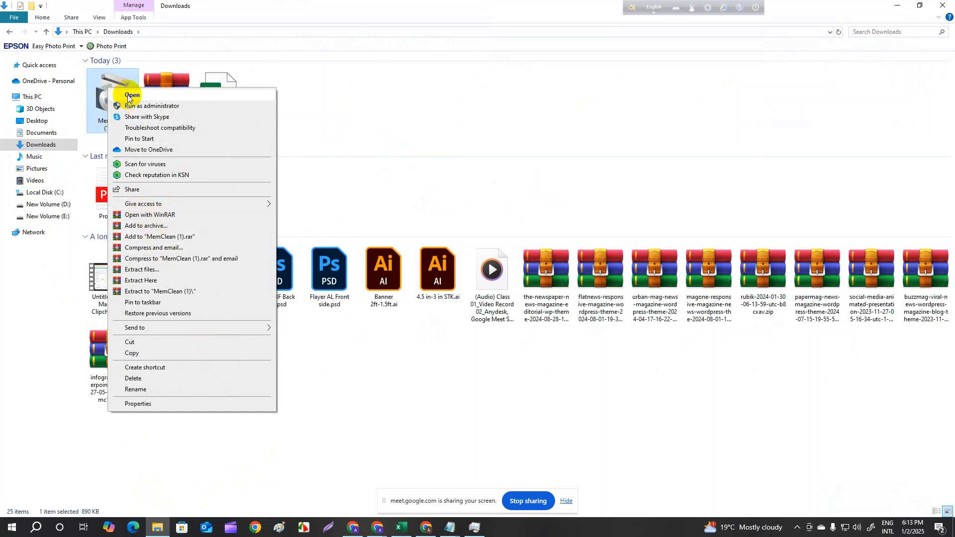
pyautogui.click(129, 107)
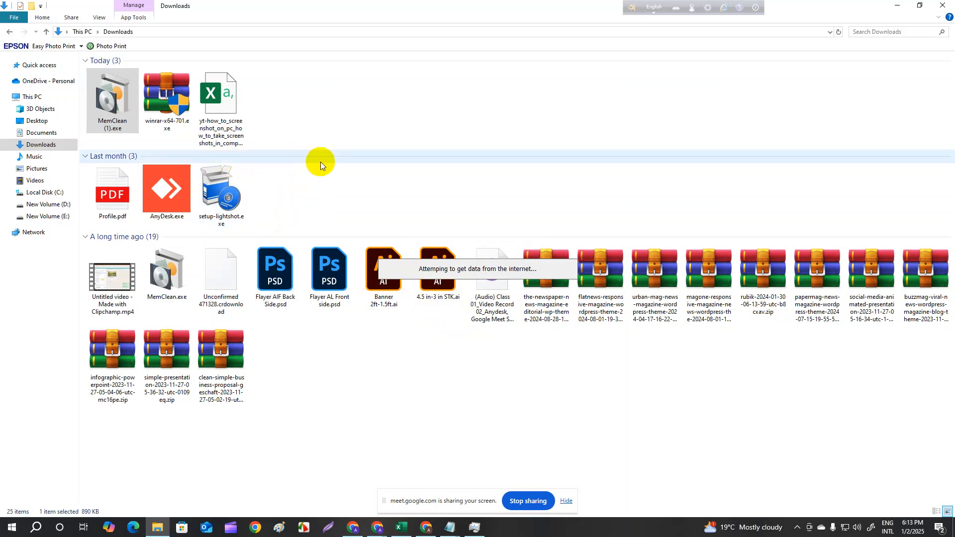
pyautogui.click(118, 124)
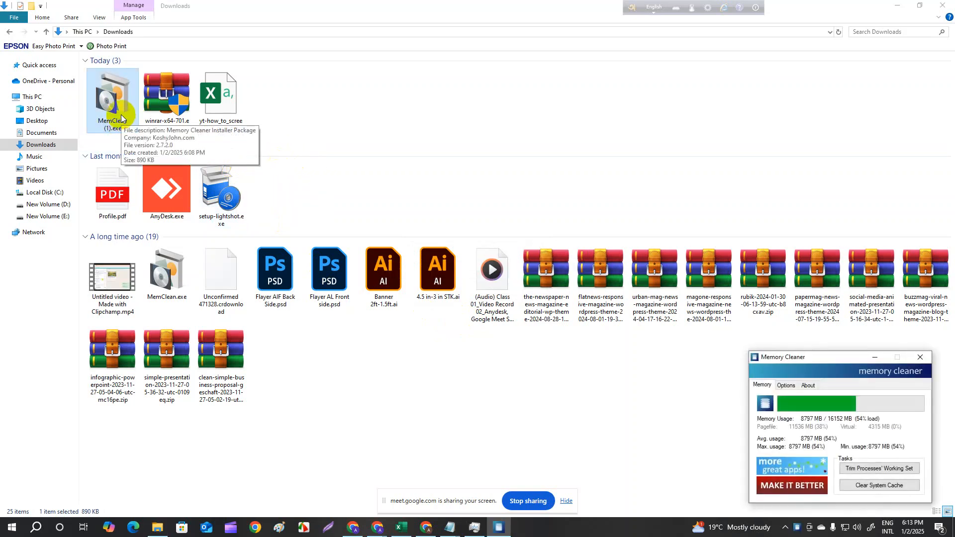
# - Move the Memory Cleaner window to the upper middle of the screen, trim the processes' working set, and clear the system cache
pyautogui.moveTo(853, 357); pyautogui.dragTo(461, 69)
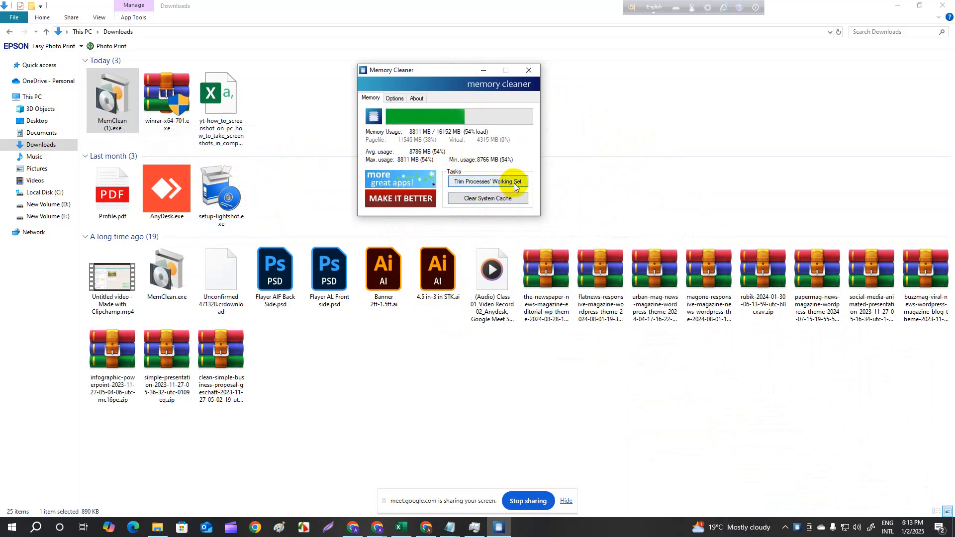
pyautogui.click(480, 182)
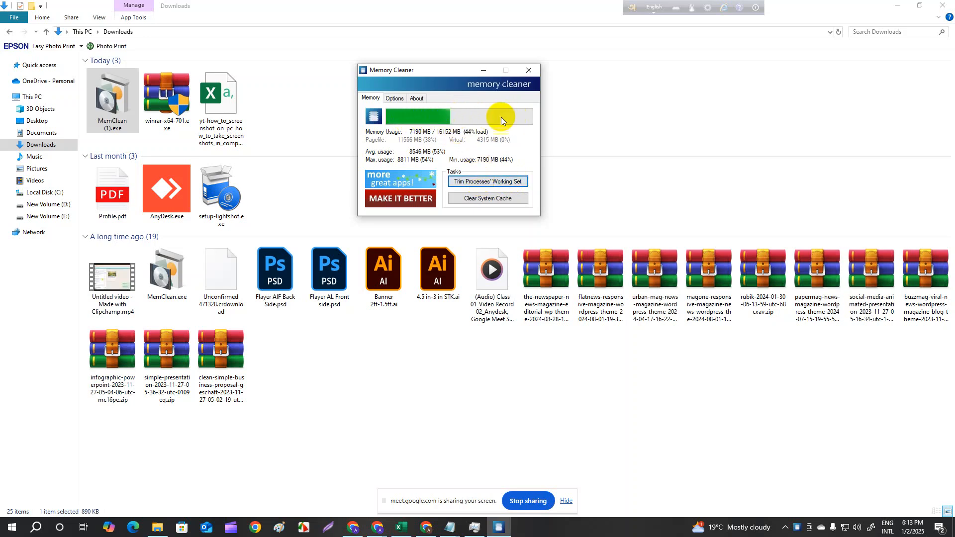
pyautogui.click(491, 199)
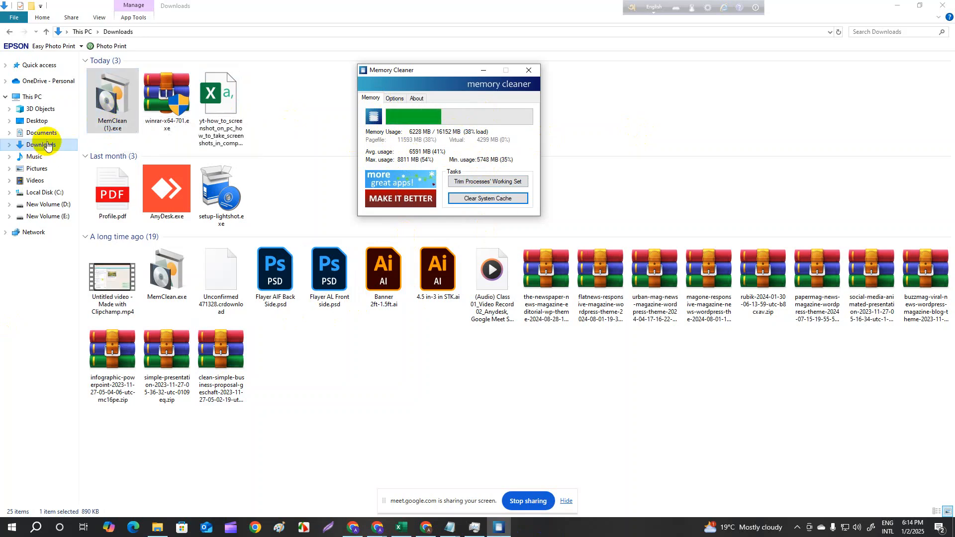
# - Try to move MemClean (1).exe from the Downloads folder to Local Disk (C:), and dismiss the dialog that appears
pyautogui.rightClick(121, 122)
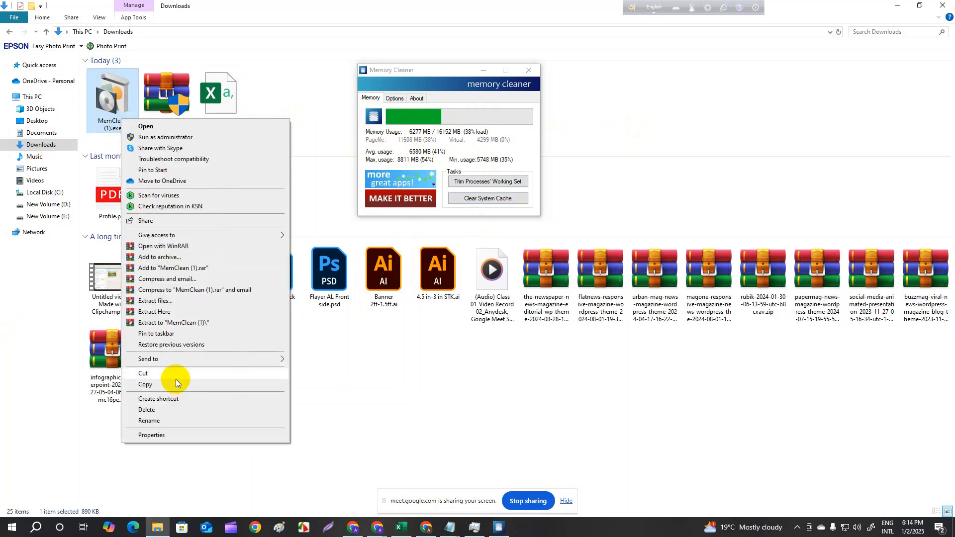
pyautogui.click(163, 369)
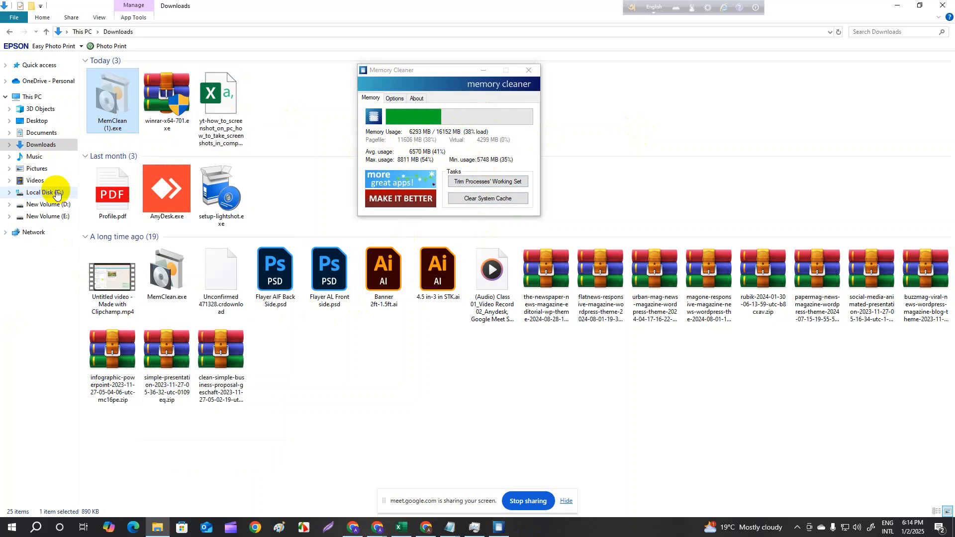
pyautogui.click(57, 194)
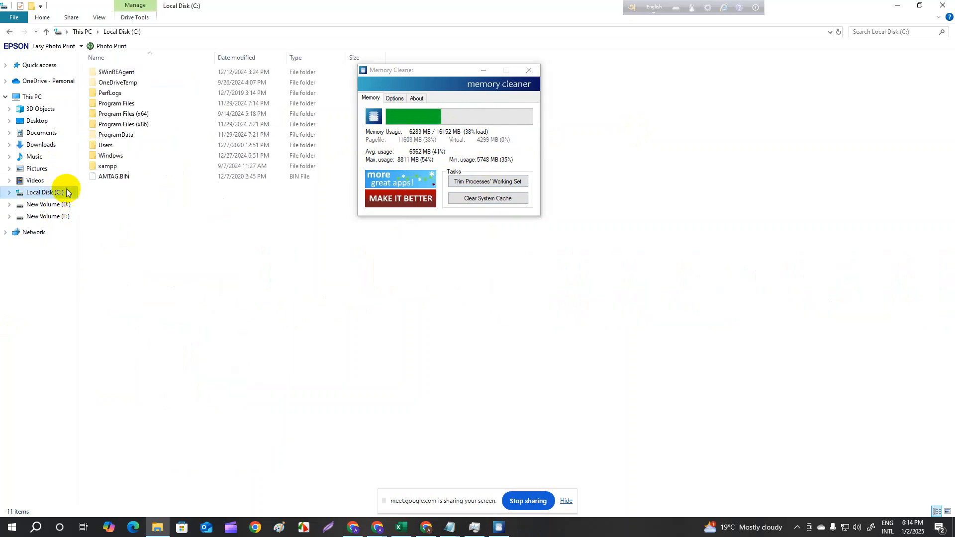
pyautogui.rightClick(112, 196)
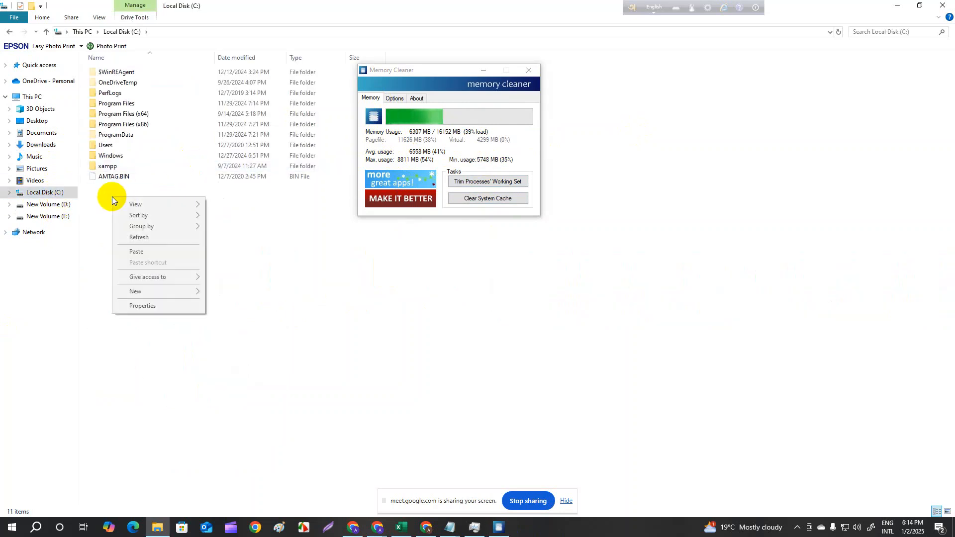
pyautogui.click(132, 252)
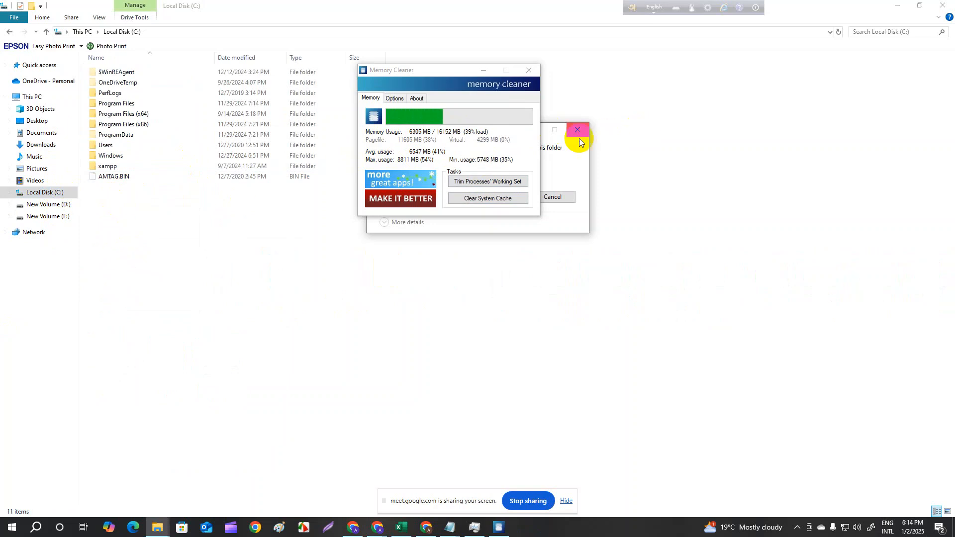
pyautogui.click(483, 67)
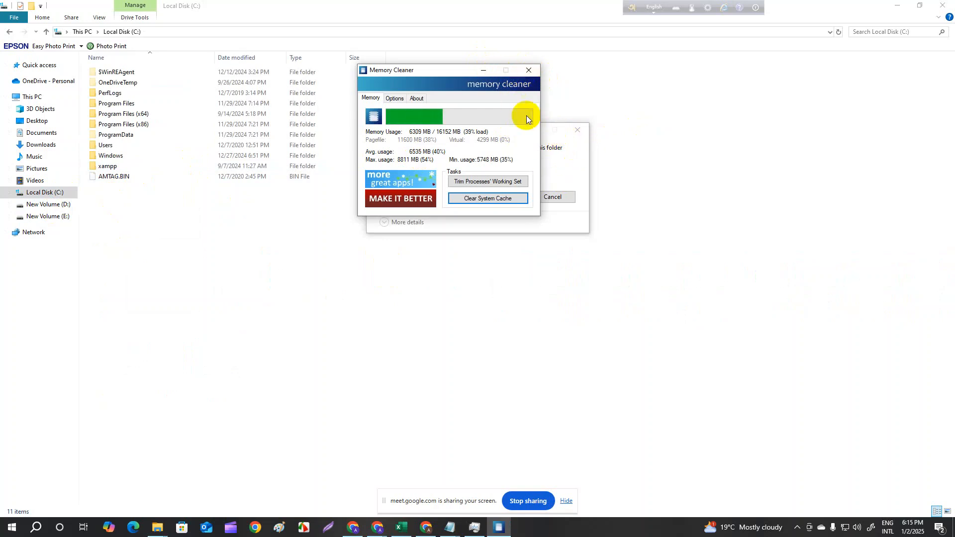
pyautogui.click(577, 130)
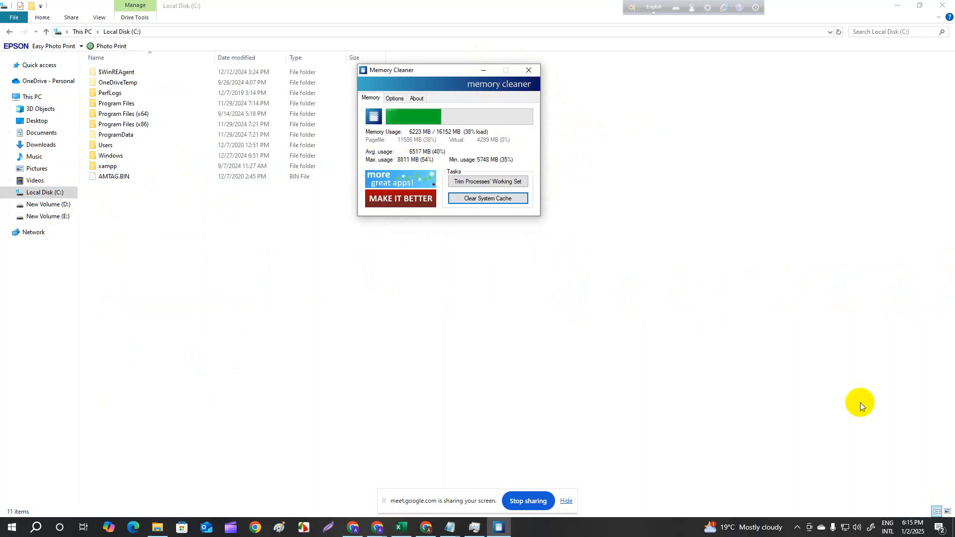
# - Switch to Chrome to look up the WinRAR installer in the recent download history, and return to the Downloads folder in File Explorer
pyautogui.click(930, 505)
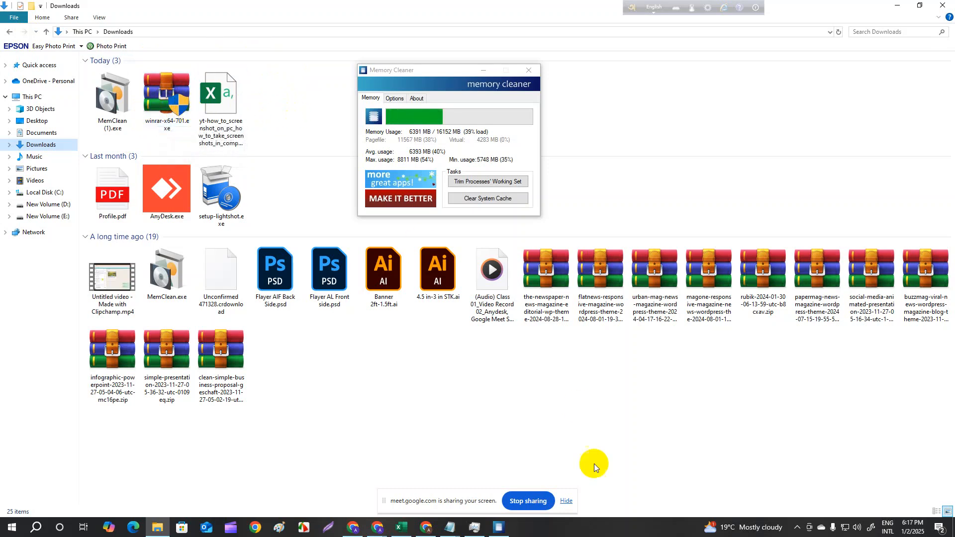
pyautogui.click(355, 529)
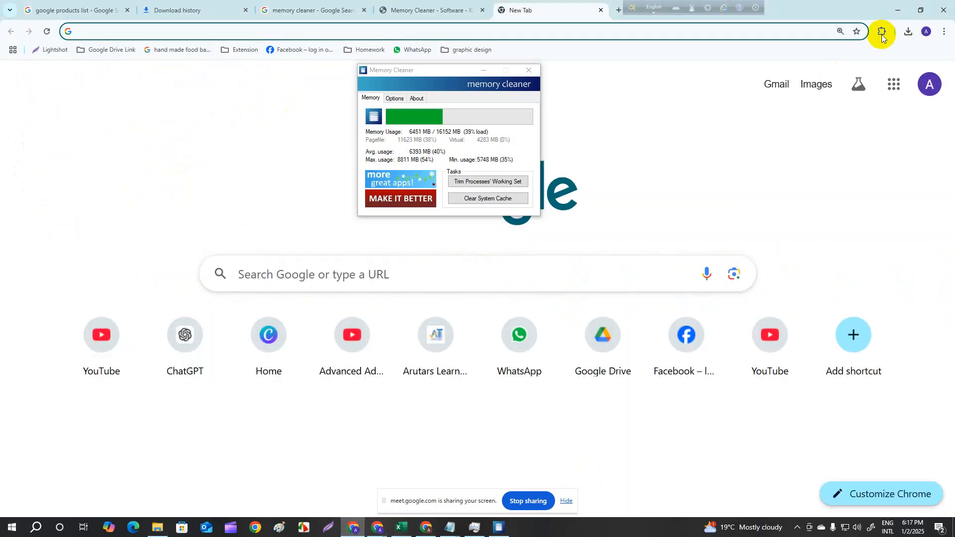
pyautogui.click(907, 31)
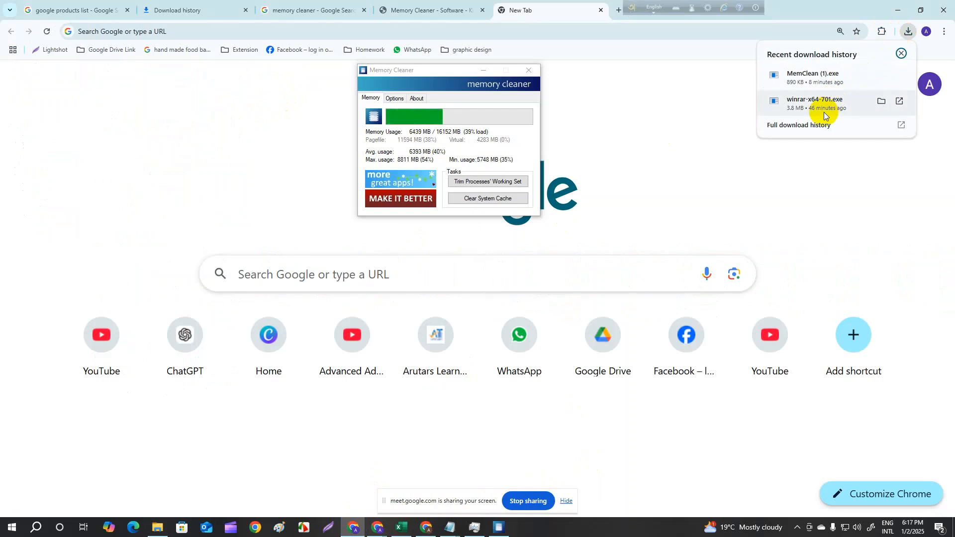
pyautogui.click(157, 529)
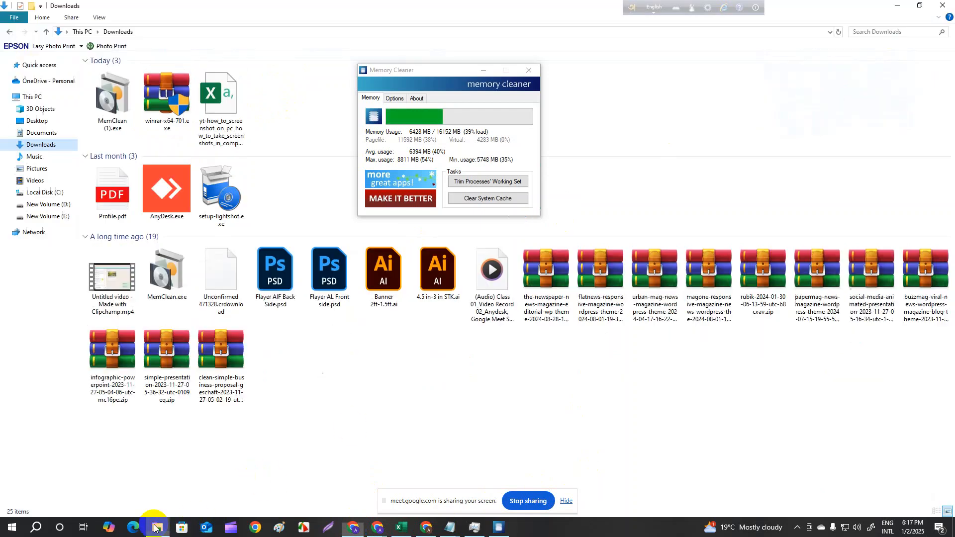
# - Extract winrar-x64-701.exe directly into the Downloads folder, and move the Memory Cleaner window further right, clear of the upper-row files
pyautogui.rightClick(166, 101)
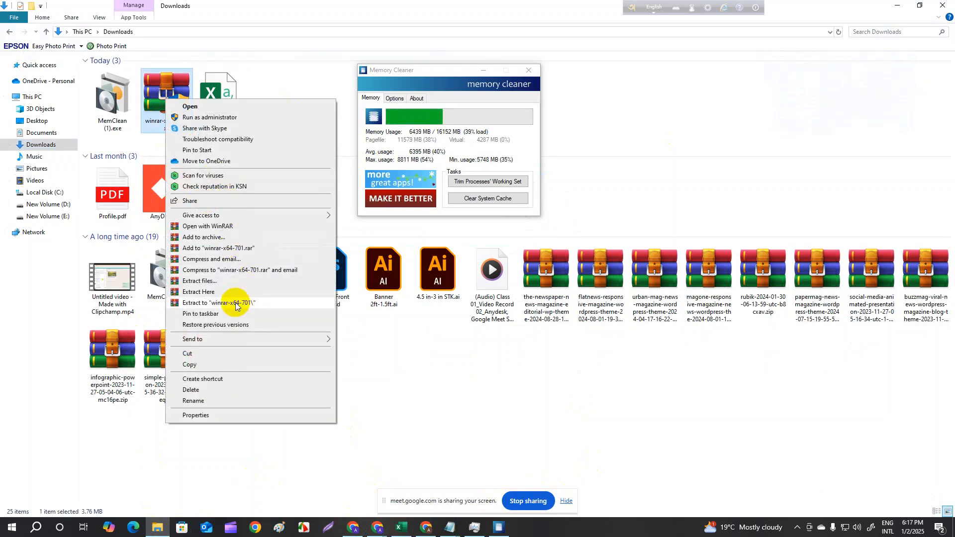
pyautogui.click(224, 292)
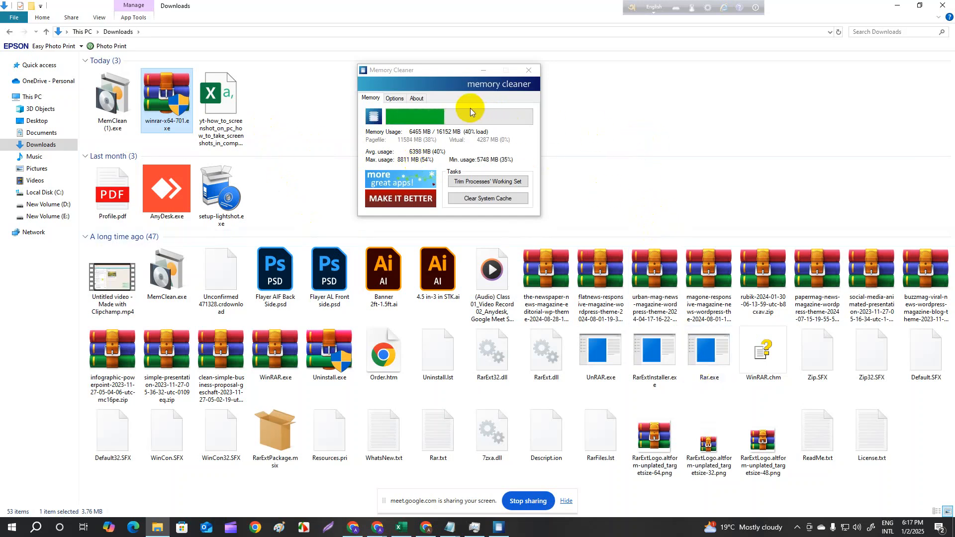
pyautogui.moveTo(444, 71); pyautogui.dragTo(622, 58)
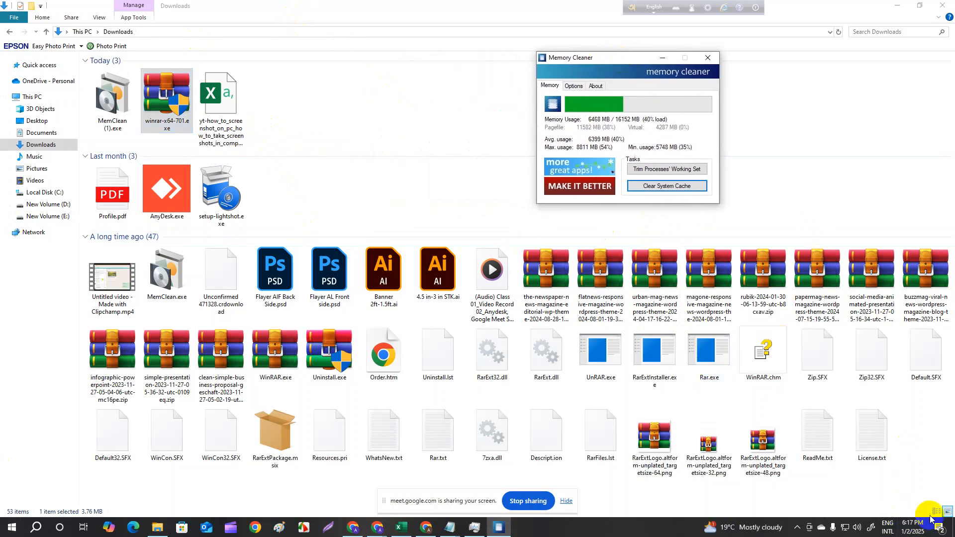
pyautogui.click(394, 148)
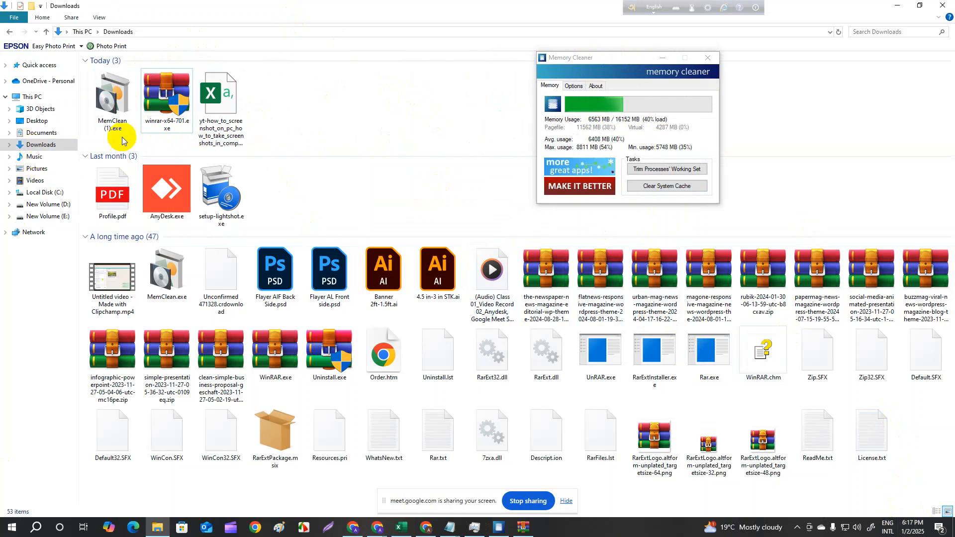
# - Run winrar-x64-701.exe from the Downloads folder as administrator
pyautogui.click(169, 130)
pyautogui.moveTo(168, 130)
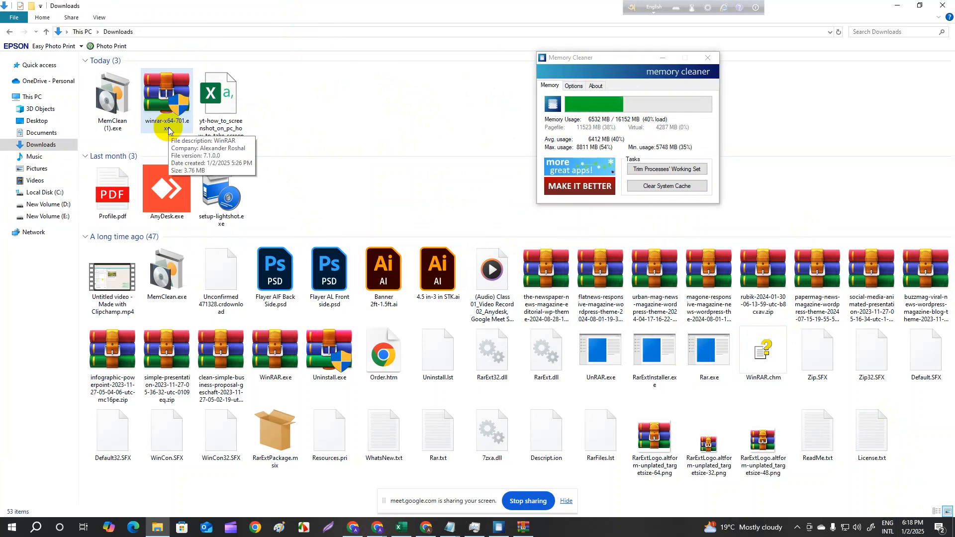
pyautogui.click(169, 125)
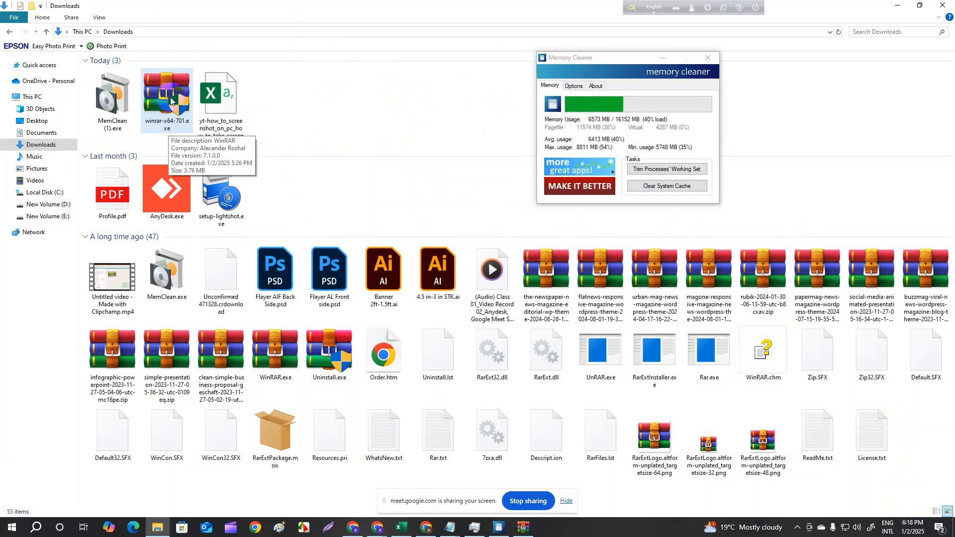
pyautogui.rightClick(171, 102)
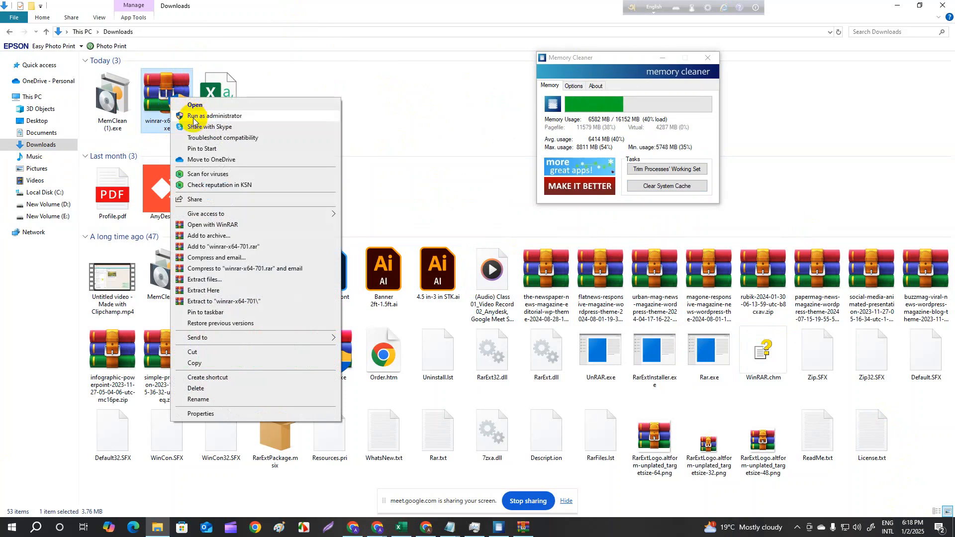
pyautogui.click(249, 116)
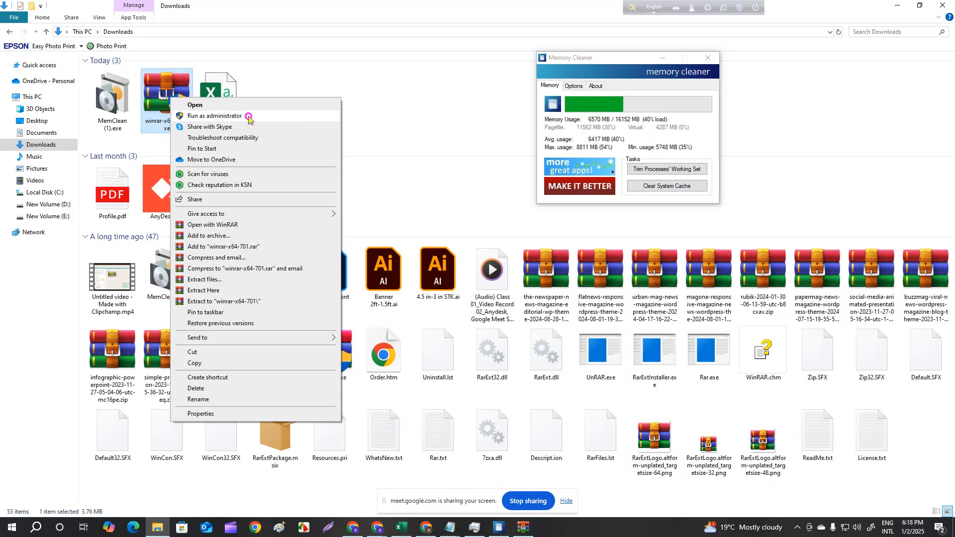
pyautogui.click(248, 115)
pyautogui.click(249, 116)
pyautogui.click(249, 116)
pyautogui.click(249, 116)
pyautogui.click(249, 117)
pyautogui.click(249, 116)
pyautogui.click(445, 329)
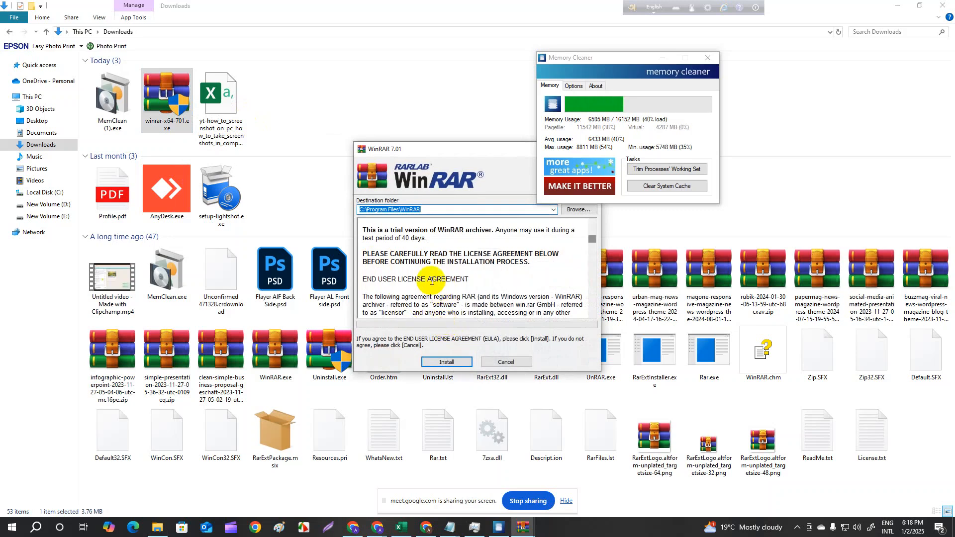
# - Install WinRAR 7.01 to C:\Program Files\WinRAR with the default associations and integration options, and finish the setup
pyautogui.click(448, 367)
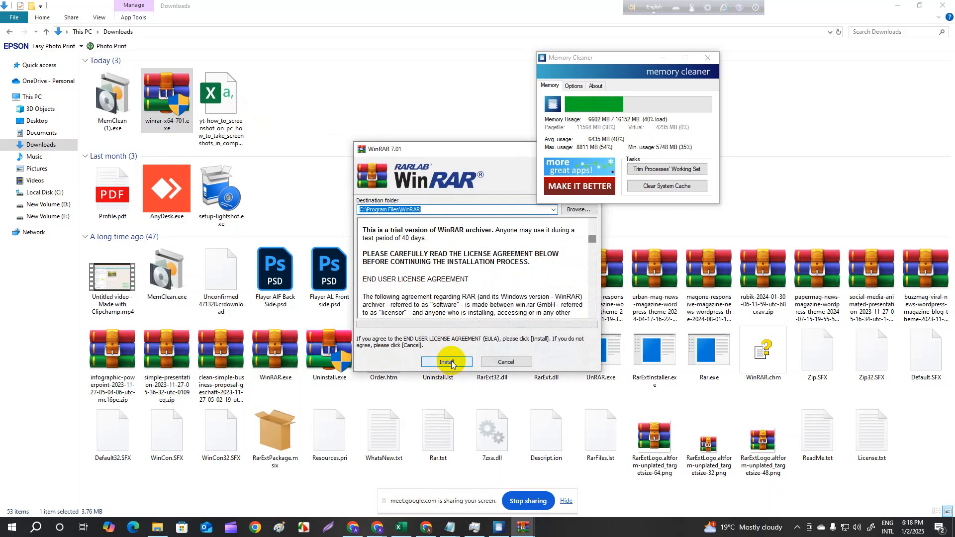
pyautogui.click(450, 362)
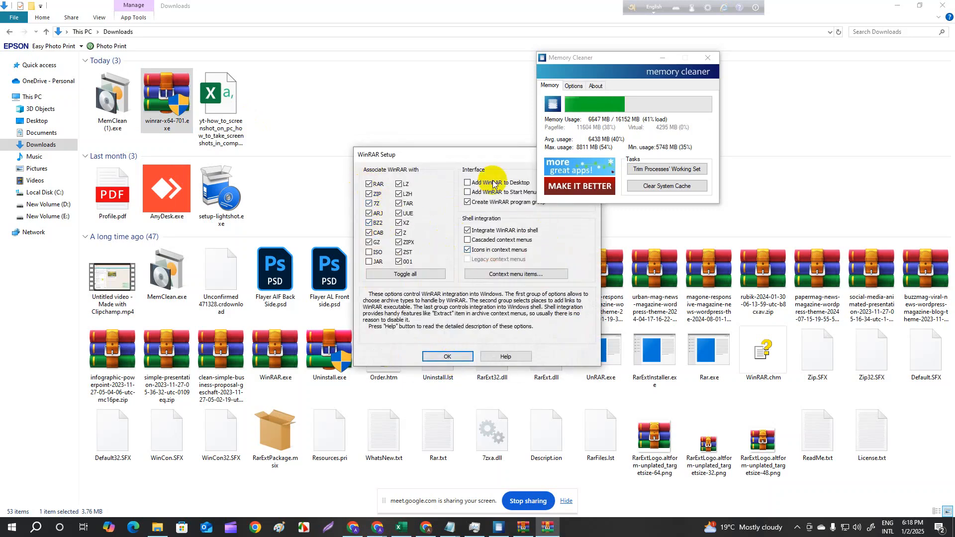
pyautogui.click(449, 357)
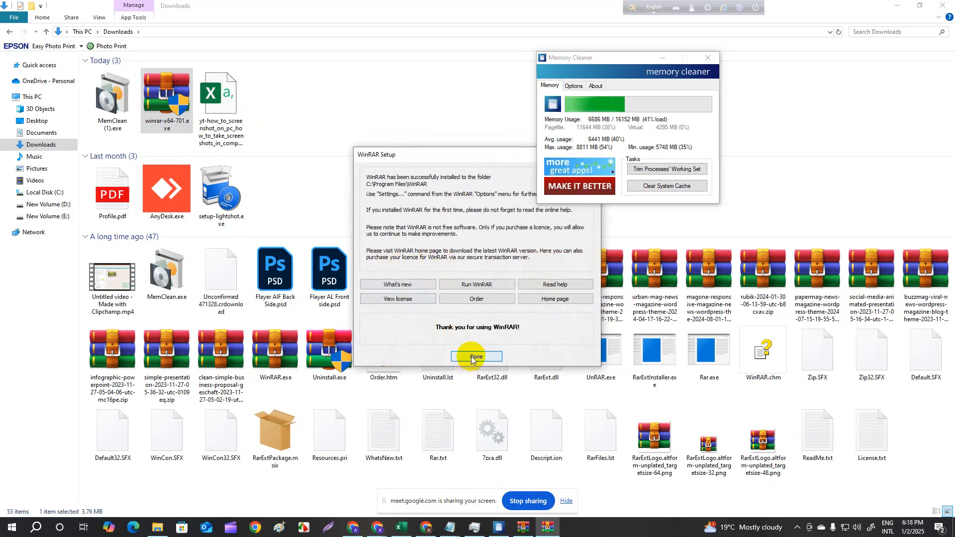
pyautogui.click(471, 356)
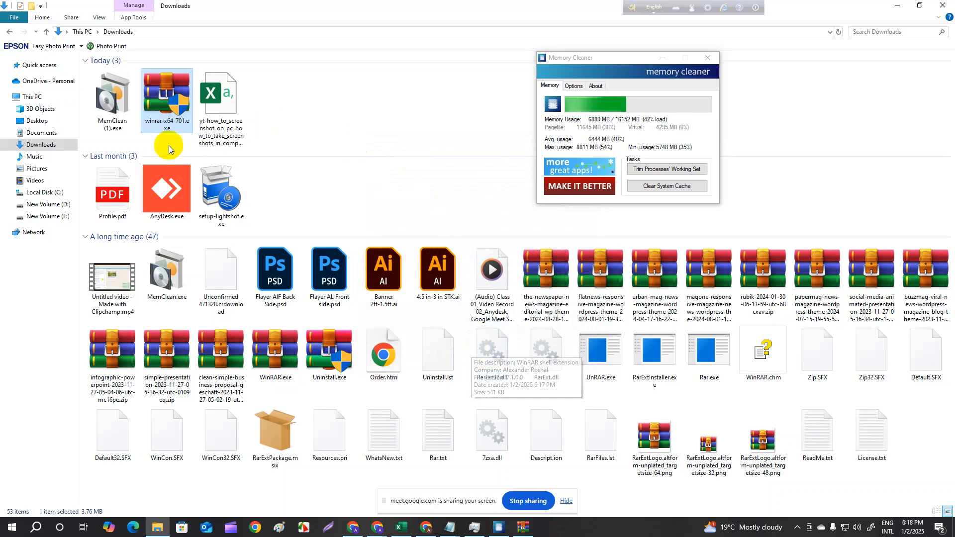
pyautogui.click(393, 119)
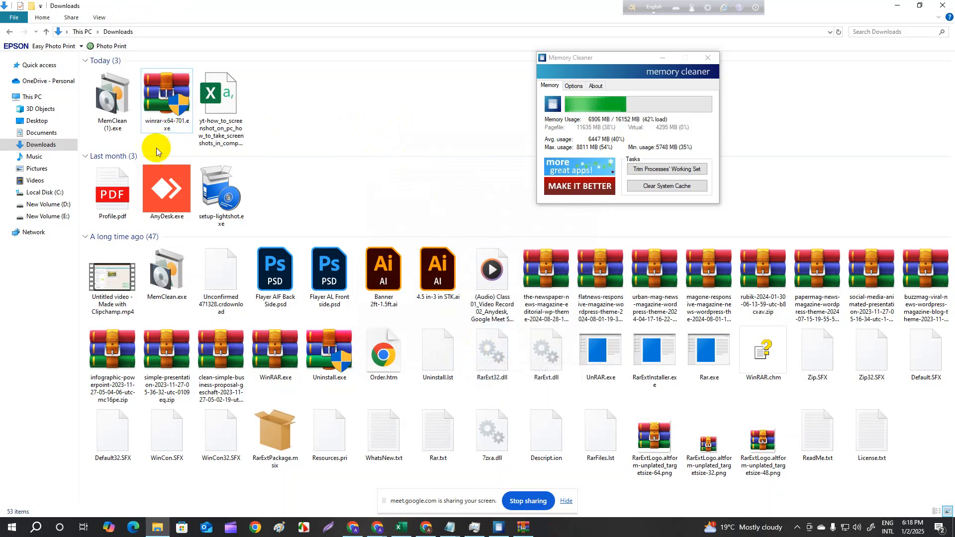